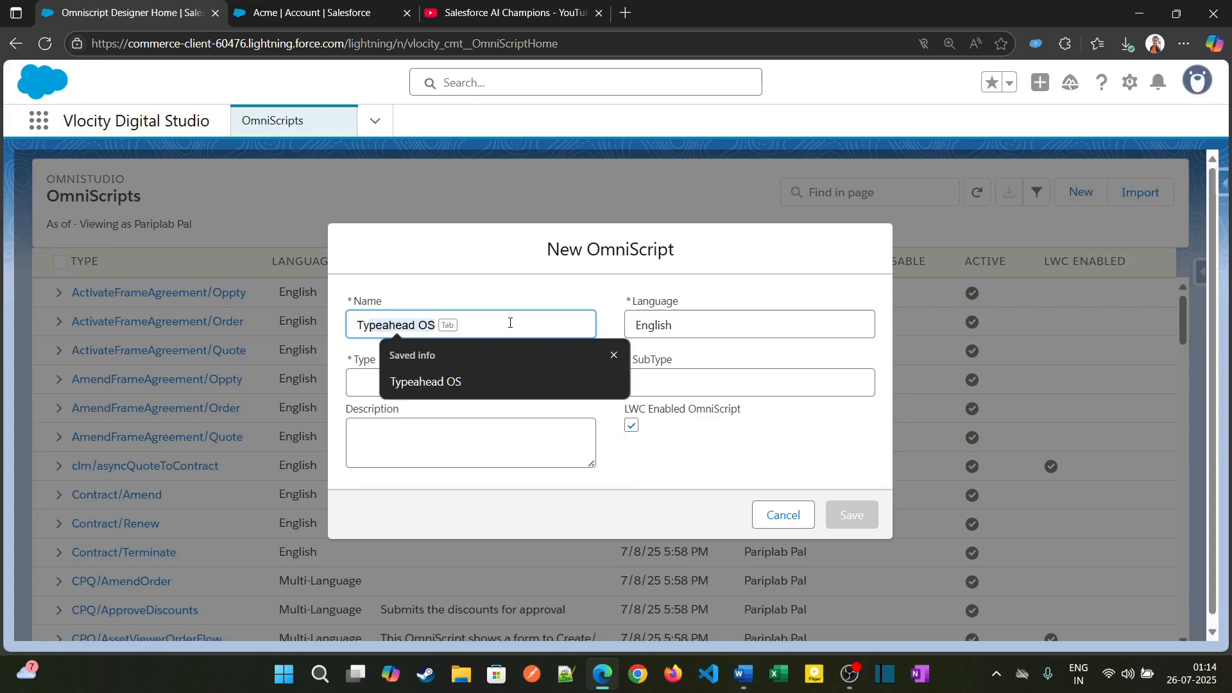
# Step: Name the new OmniScript Typeahead OS and set its type to Typehead
pyautogui.press('Tab')
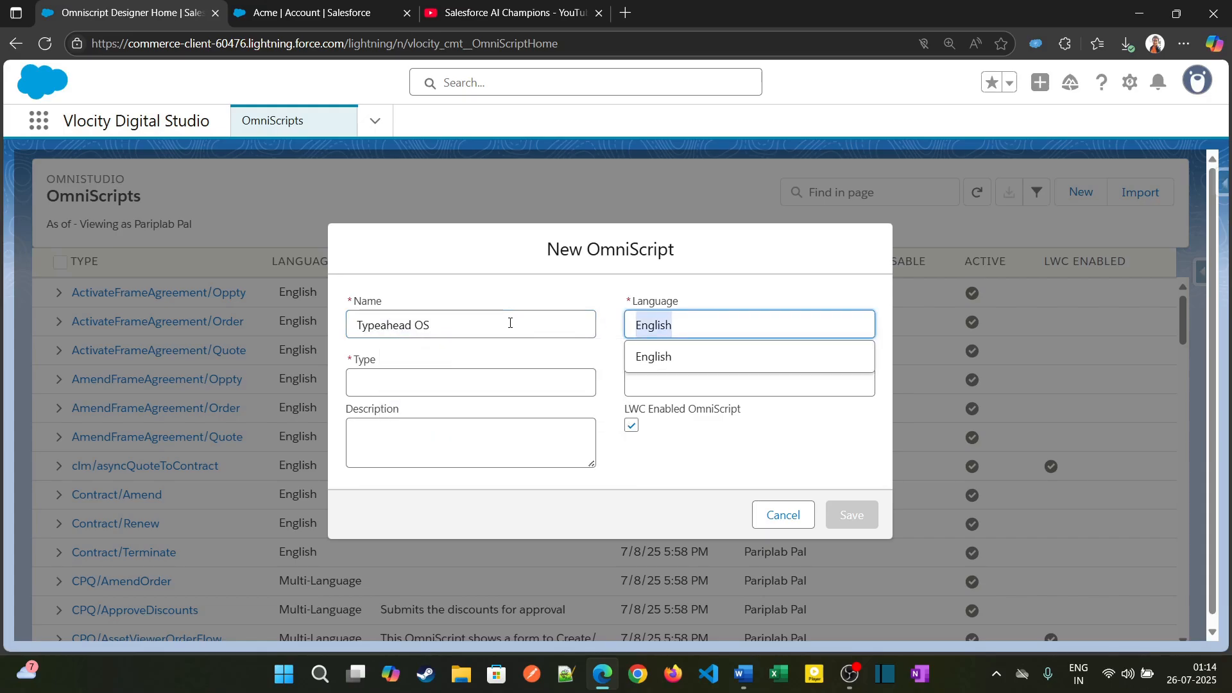
pyautogui.click(510, 323)
pyautogui.click(416, 374)
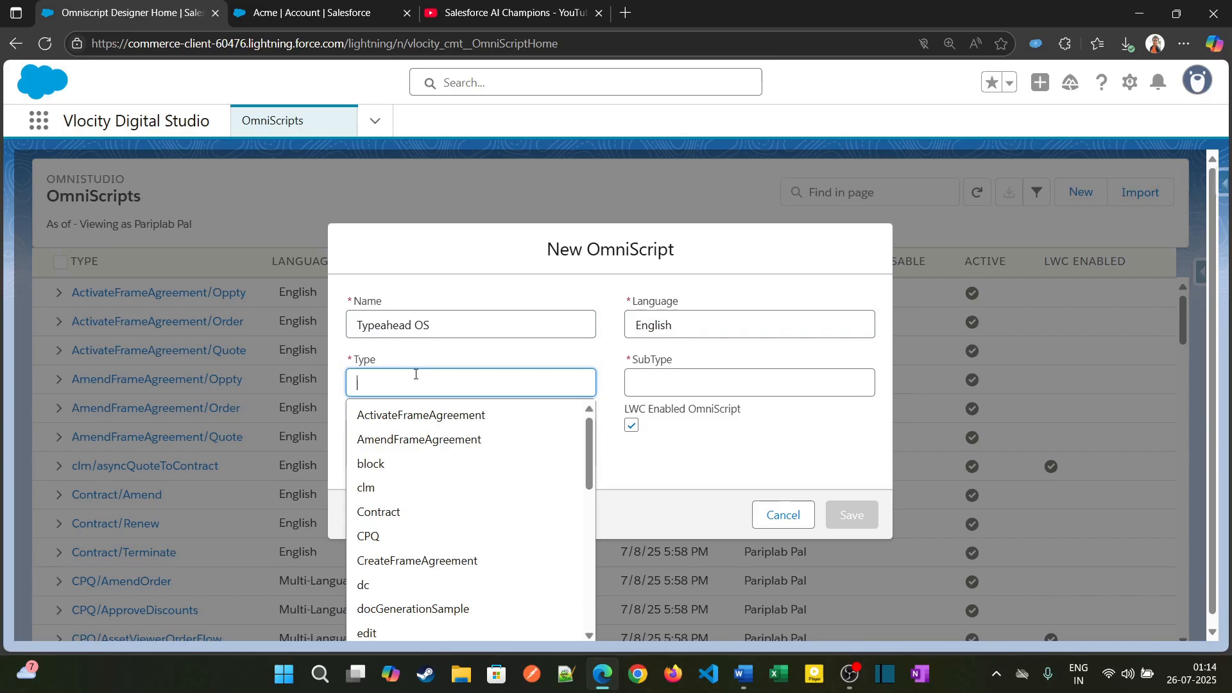
pyautogui.write('Tyahead')
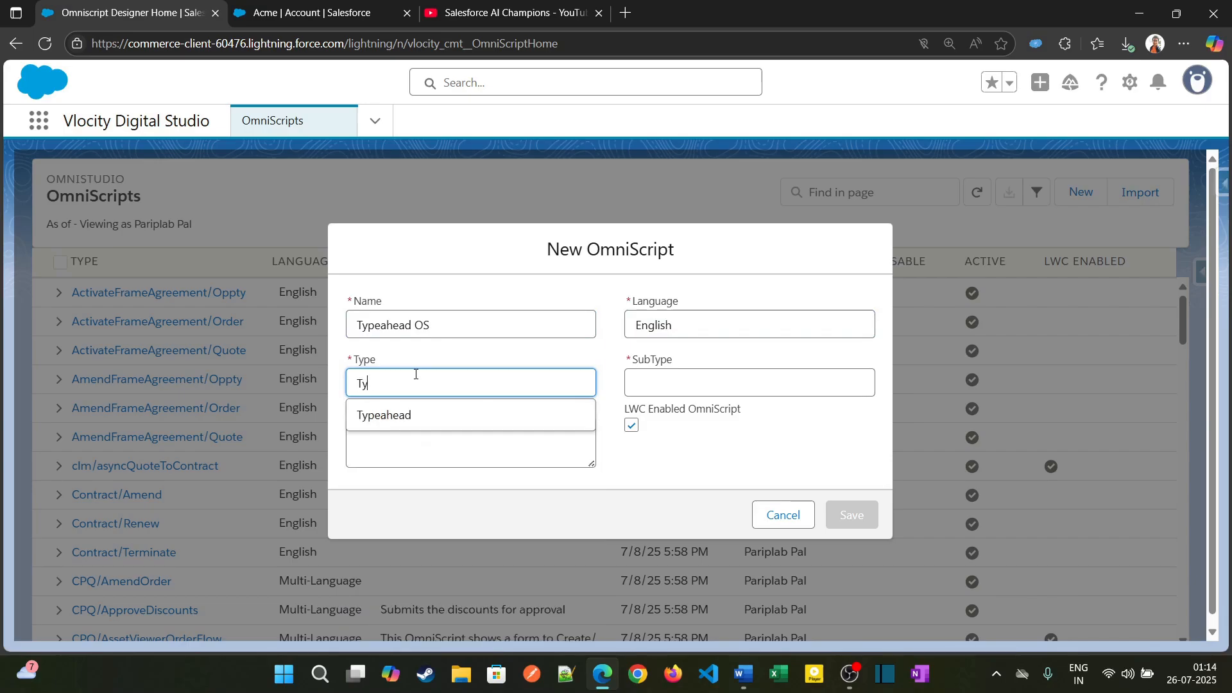
pyautogui.press('Left')
pyautogui.press('Left')
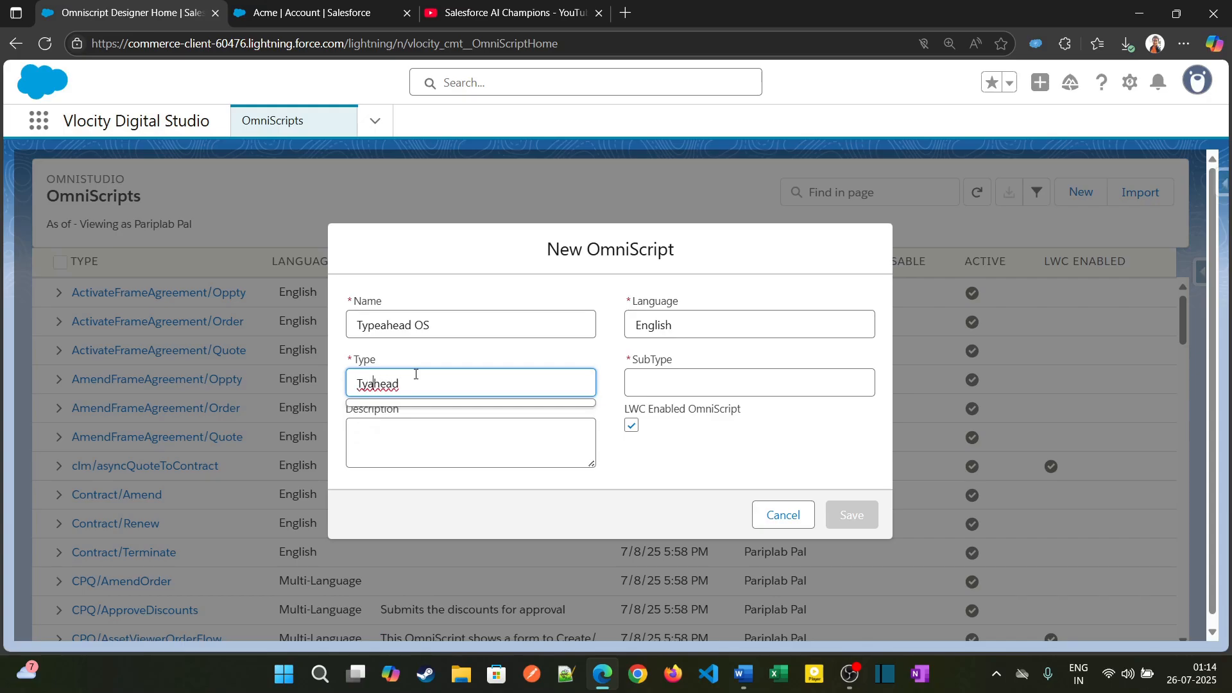
pyautogui.press('BackSpace')
pyautogui.write('pe')
pyautogui.press('Tab')
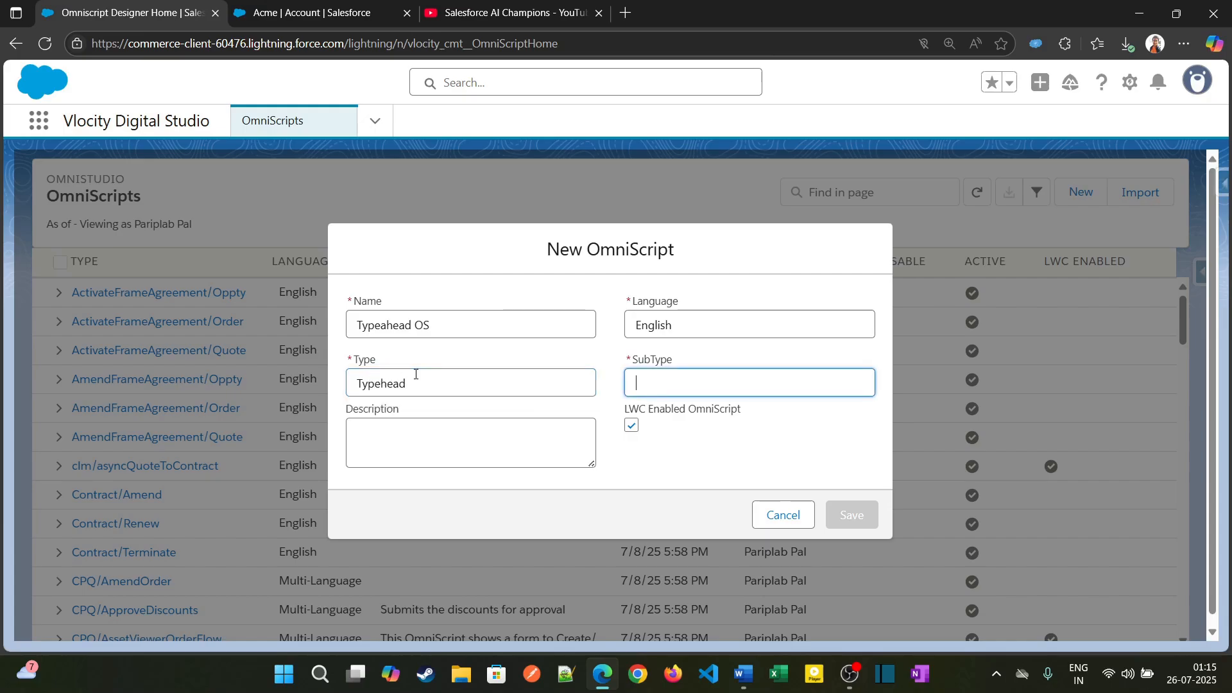
# Step: Set the OmniScript's subtype to Omniscripts and save the new script
pyautogui.write('Omniscript')
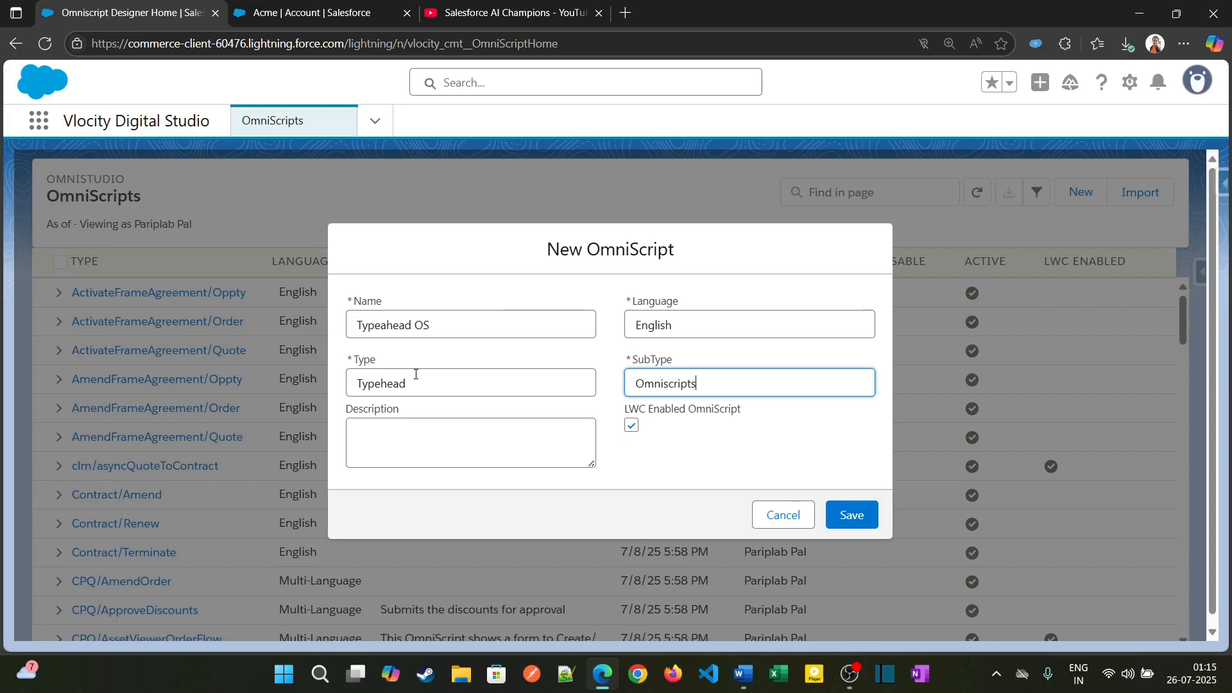
pyautogui.write('s')
pyautogui.click(851, 515)
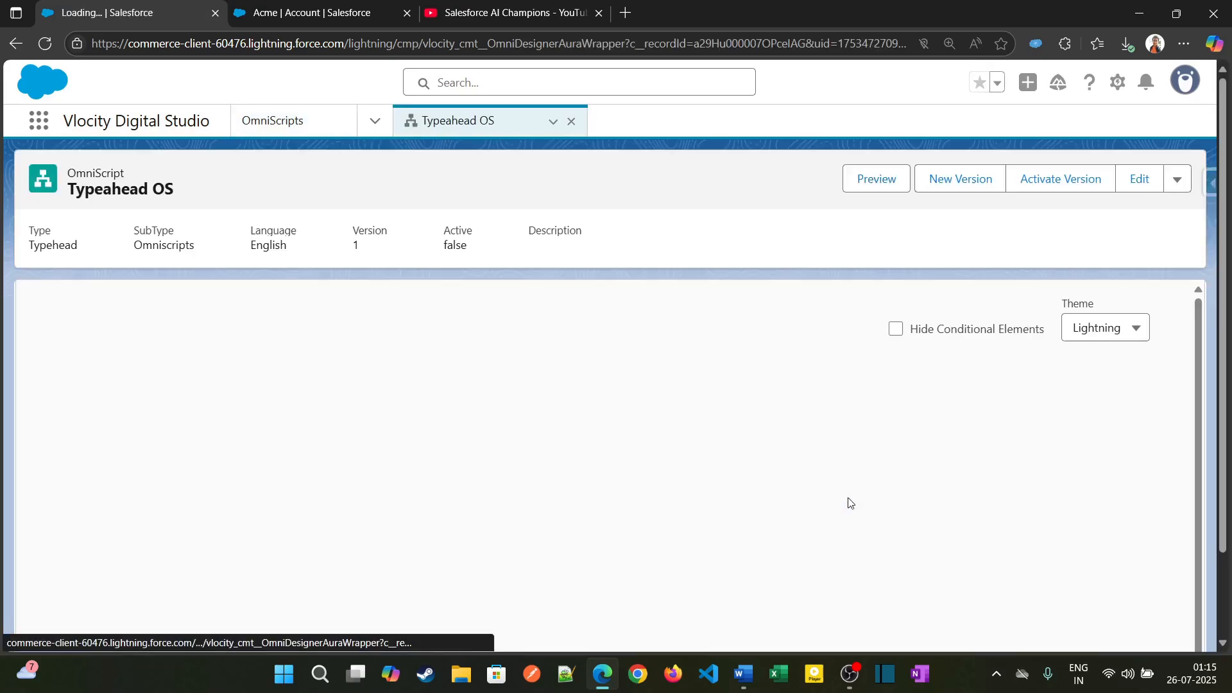
# Step: Add a Type Ahead Block from the group elements to Step1
pyautogui.click(462, 382)
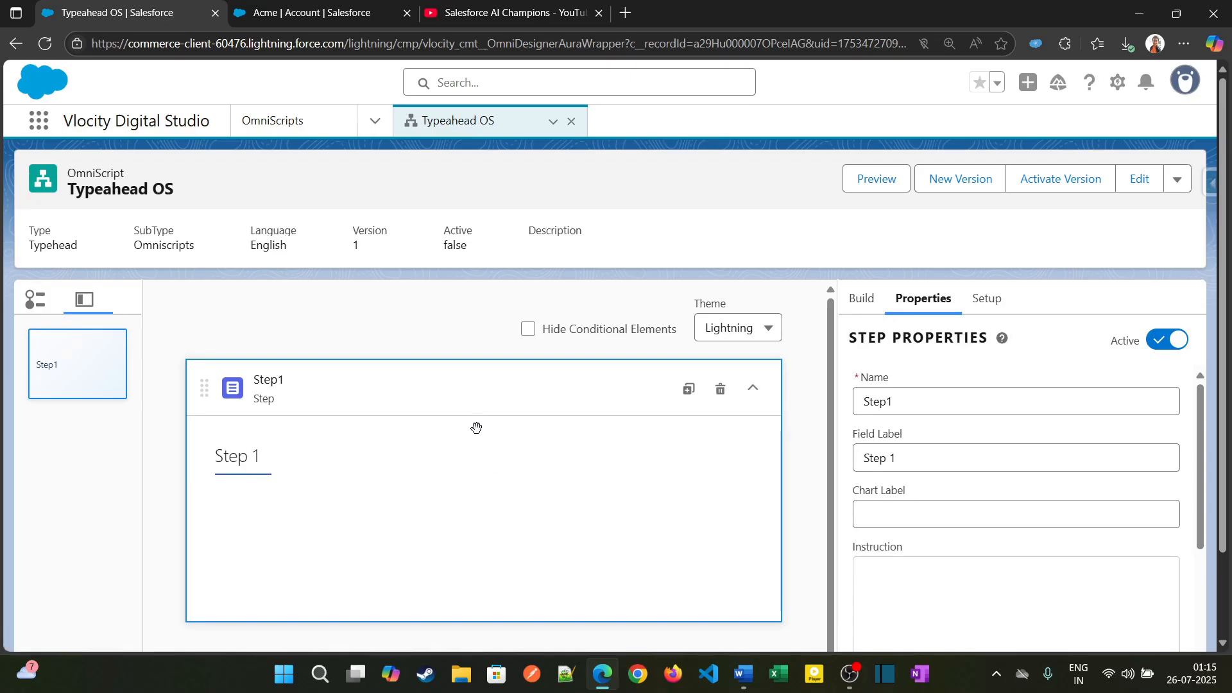
pyautogui.click(862, 300)
pyautogui.scroll(-2, 888, 394)
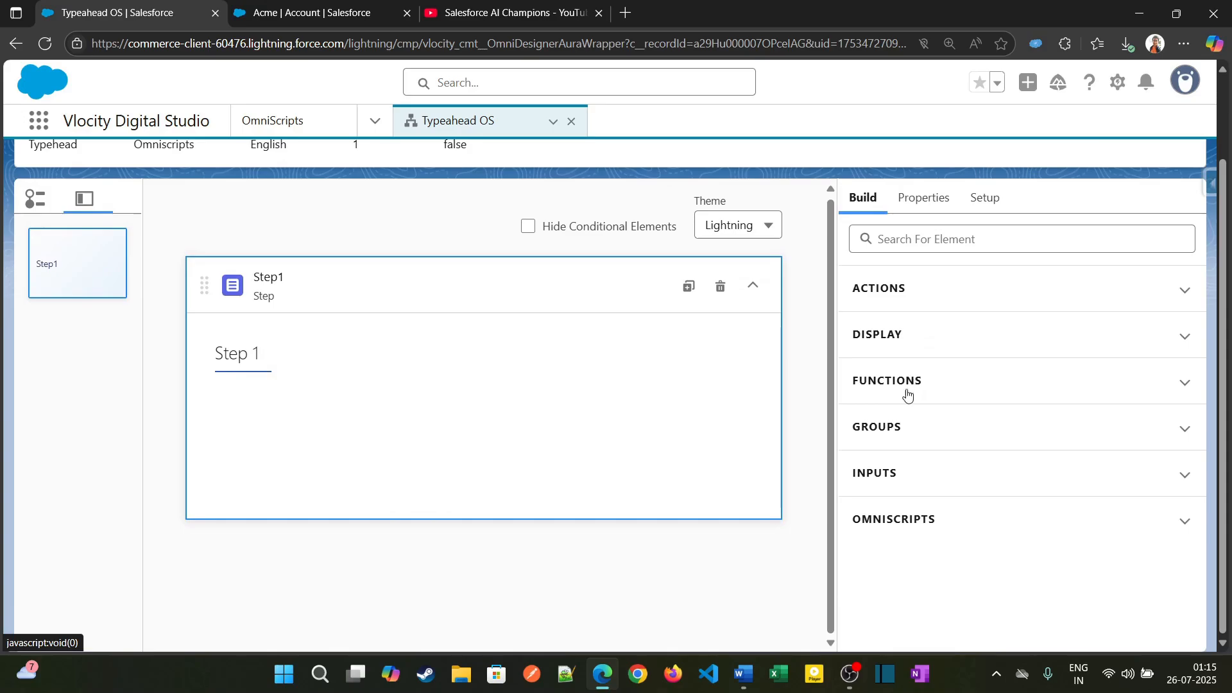
pyautogui.click(896, 428)
pyautogui.scroll(-2, 896, 429)
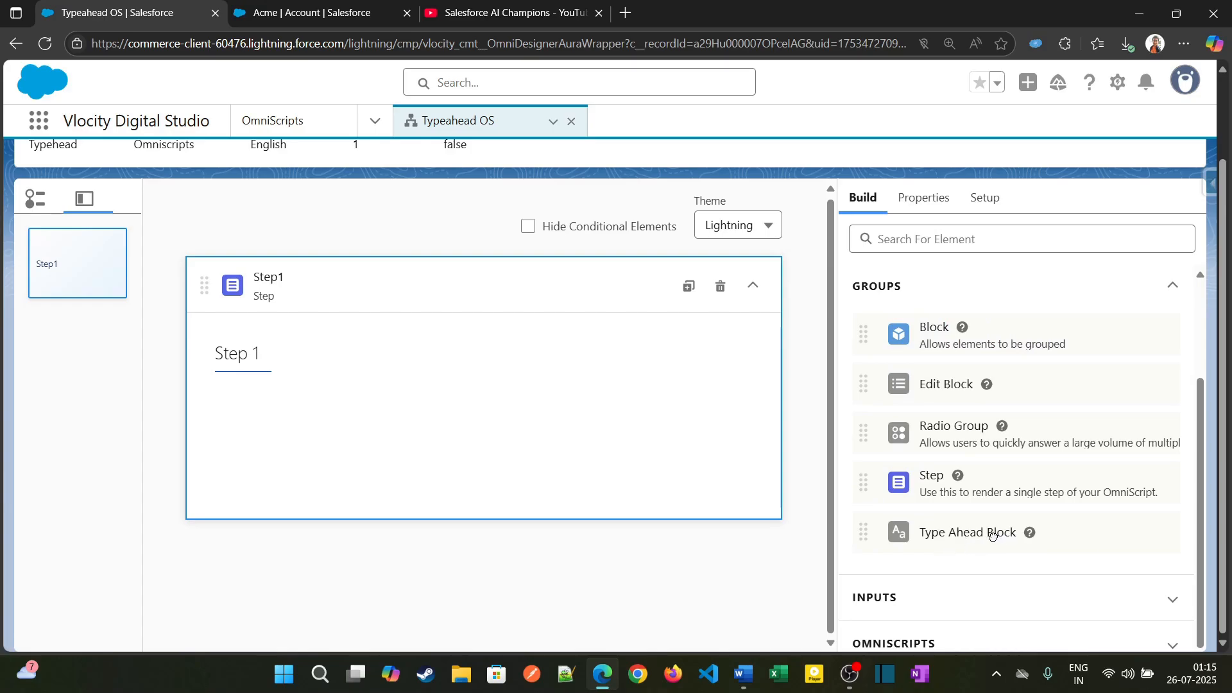
pyautogui.moveTo(995, 535); pyautogui.dragTo(433, 406)
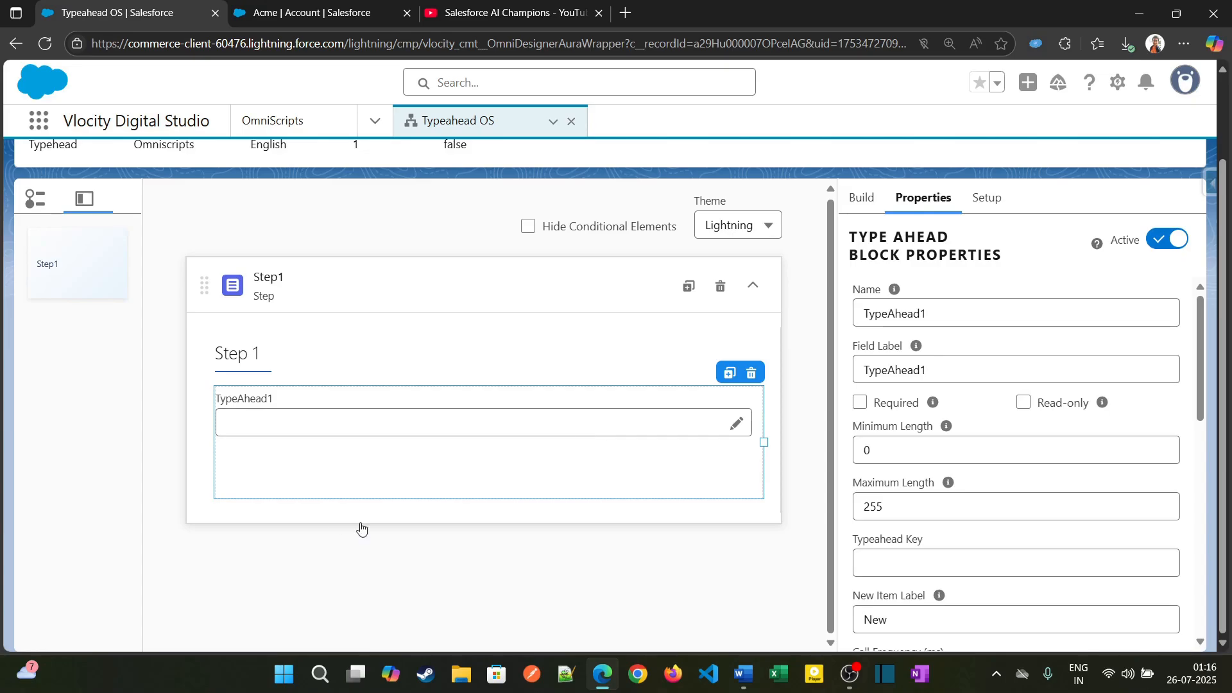
# Step: Rename the type ahead block as TypeAheadAccSearch
pyautogui.doubleClick(937, 312)
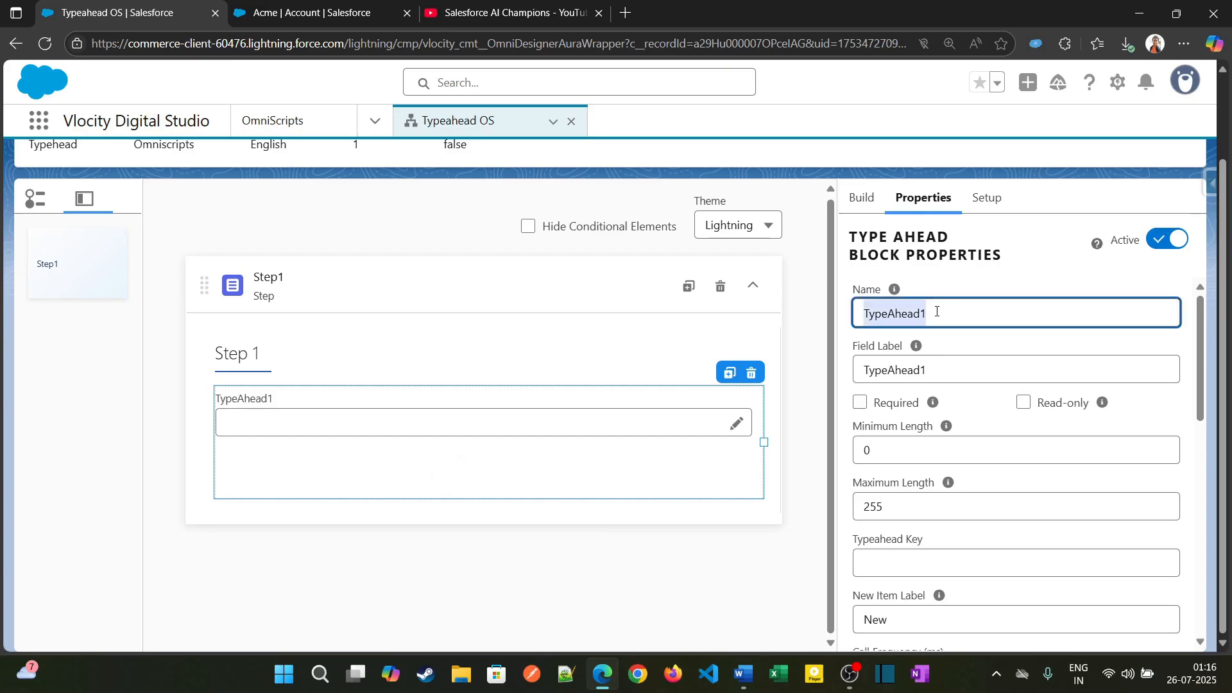
pyautogui.click(937, 312)
pyautogui.press('BackSpace')
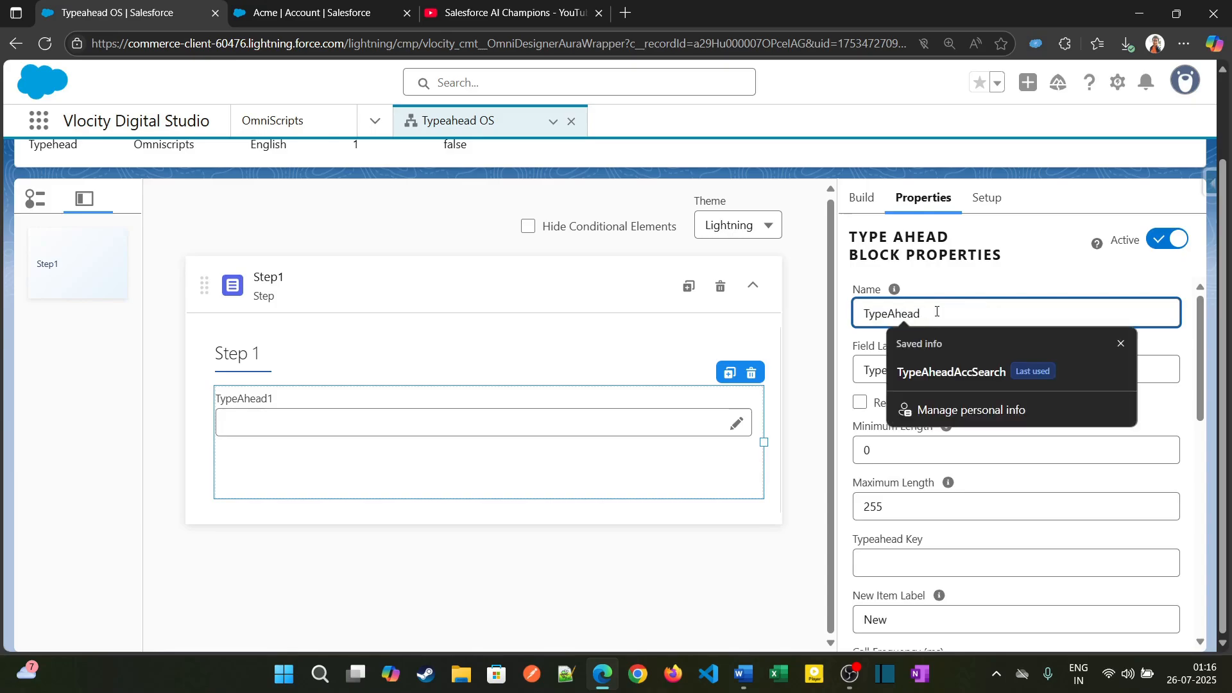
pyautogui.write('A')
pyautogui.press('Tab')
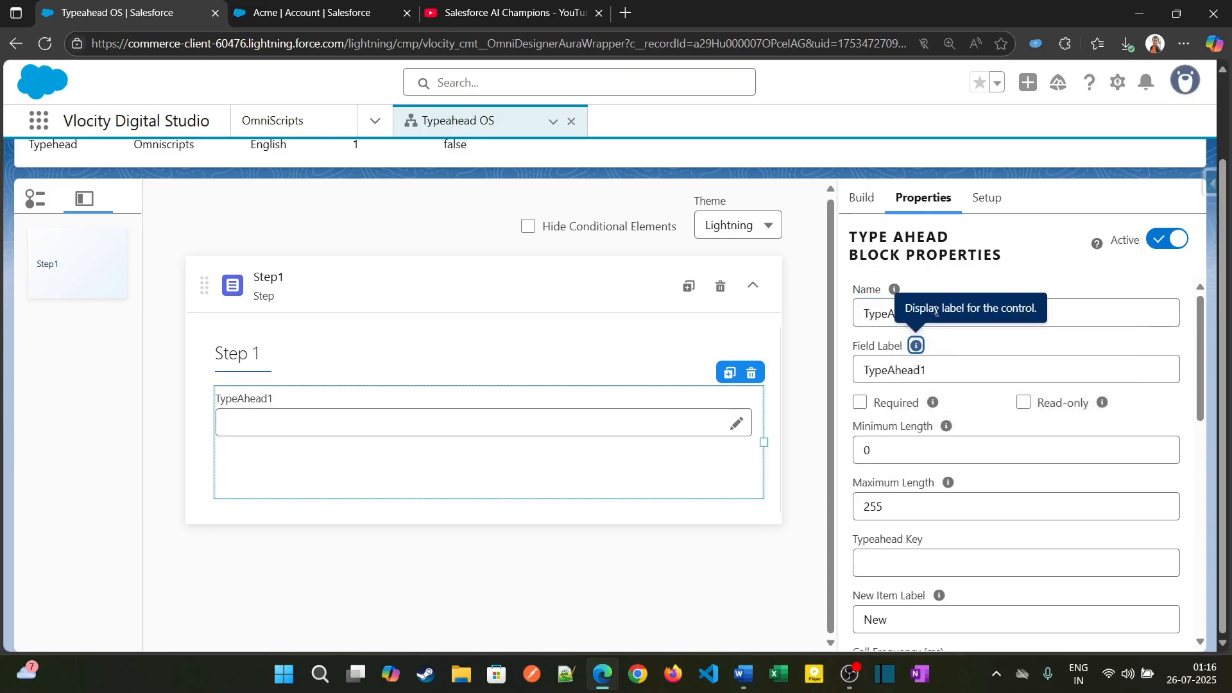
# Step: Set the type ahead block's field label to Account Search Typeahead
pyautogui.doubleClick(879, 320)
pyautogui.hotkey('ctrl', 'c')
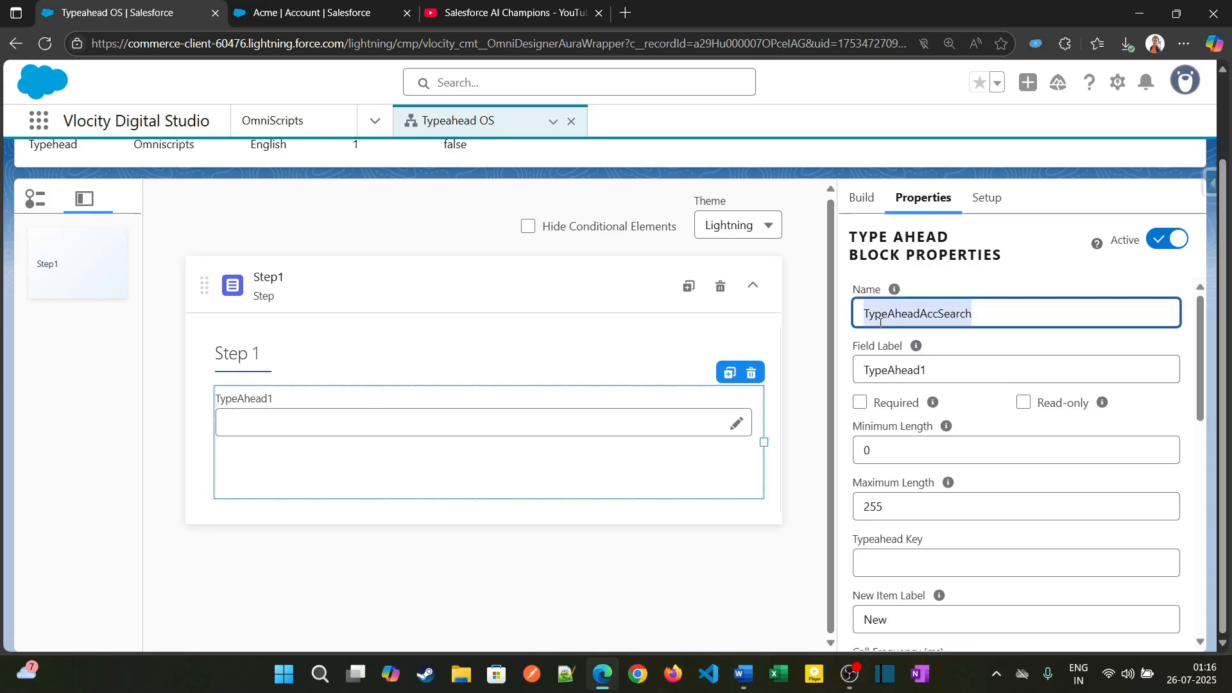
pyautogui.doubleClick(880, 360)
pyautogui.hotkey('ctrl', 'v')
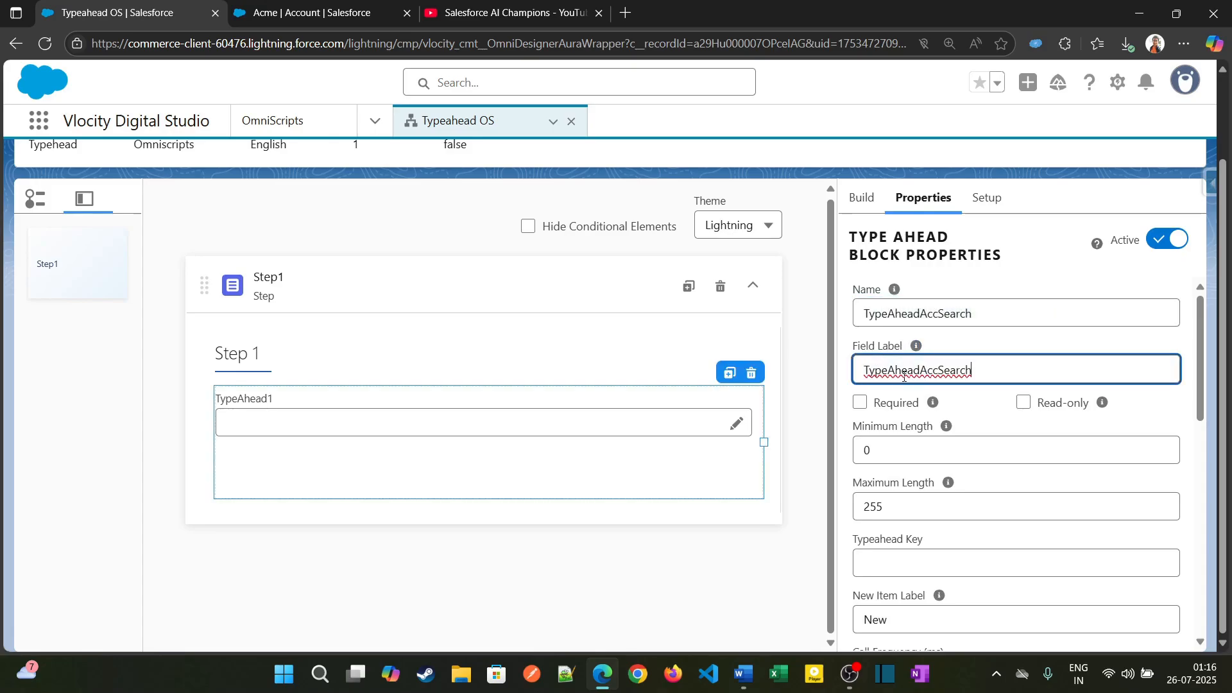
pyautogui.doubleClick(965, 369)
pyautogui.write('A')
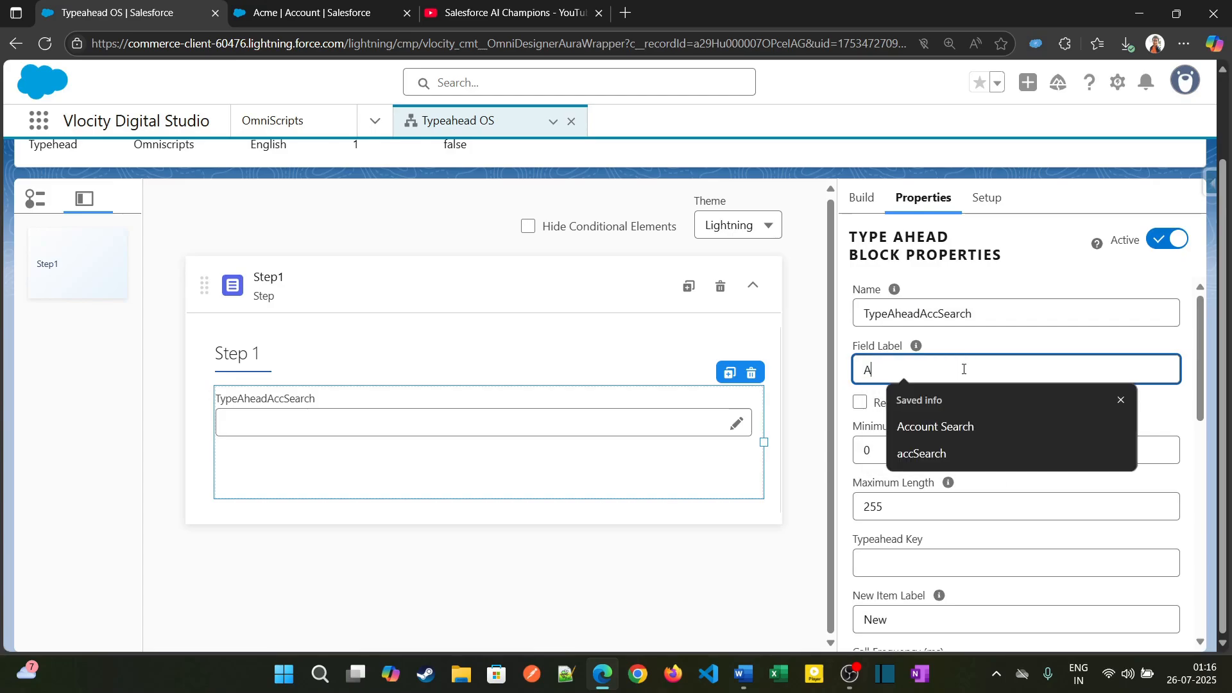
pyautogui.write('ccount Search')
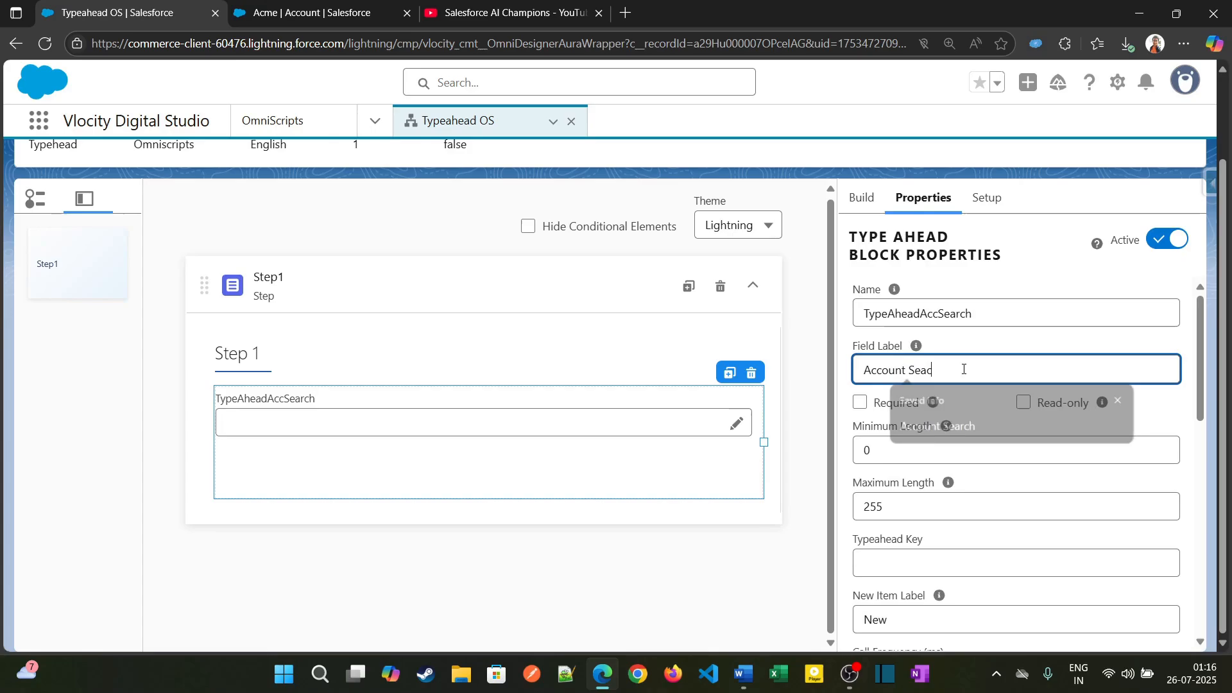
pyautogui.write(' Typeahead')
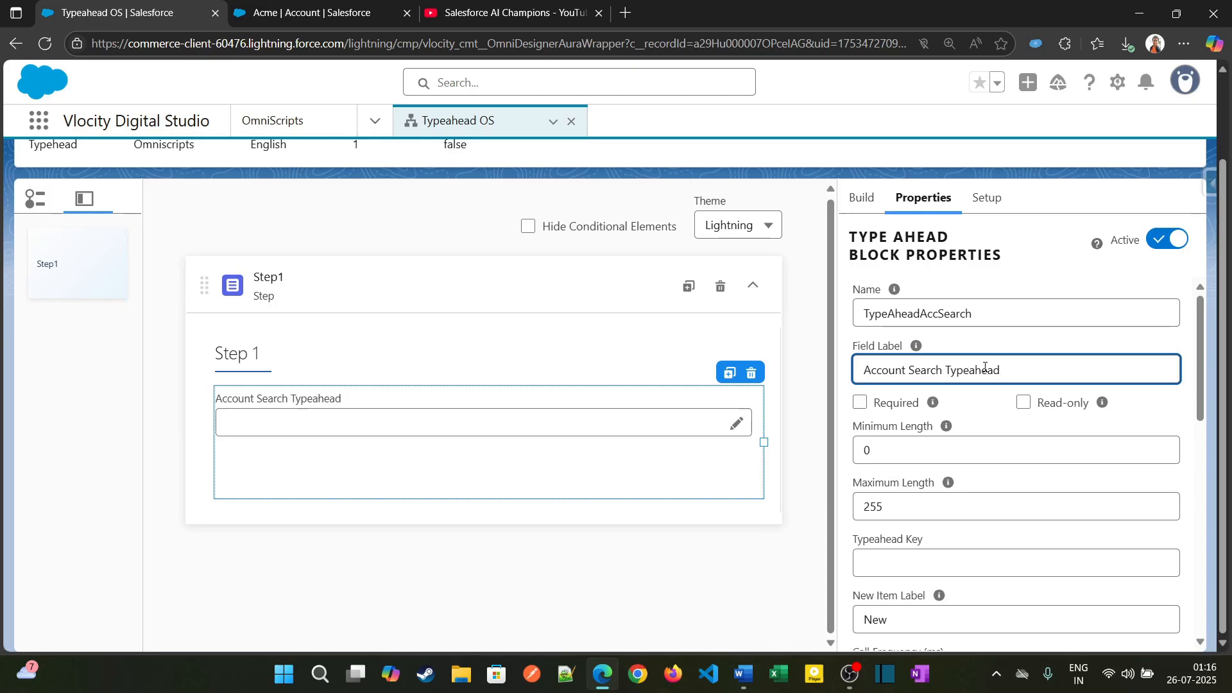
# Step: Make the type ahead block required and look through its remaining properties
pyautogui.click(860, 402)
pyautogui.scroll(-10, 937, 436)
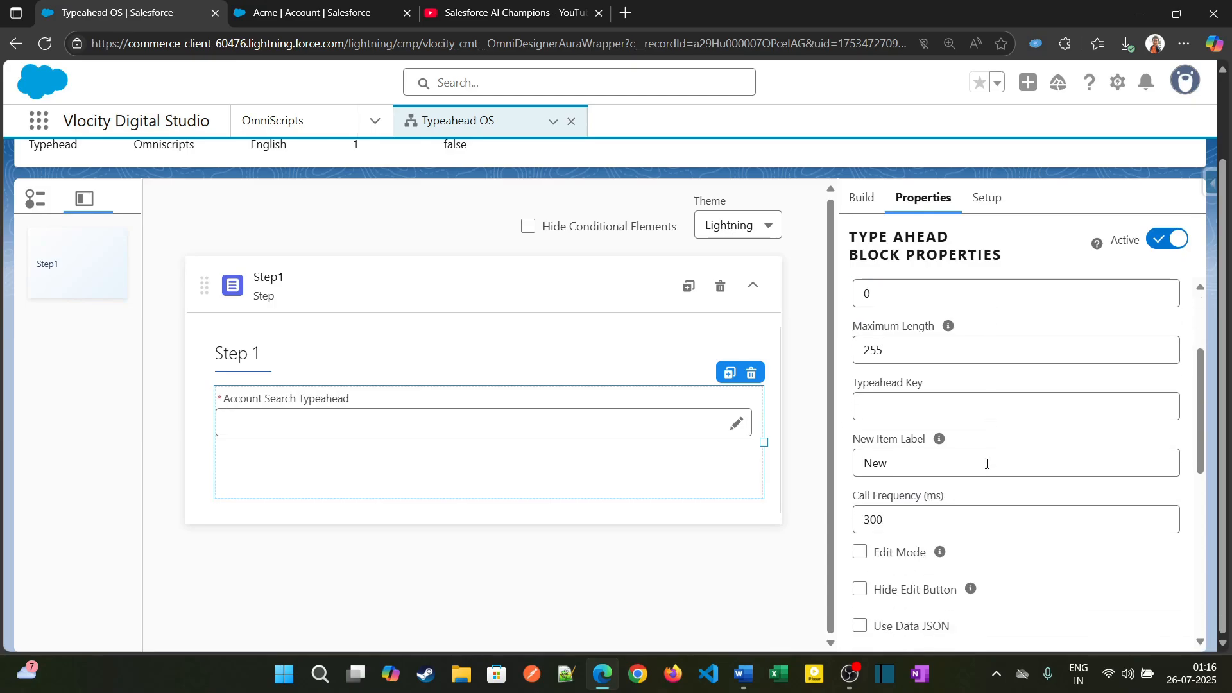
pyautogui.scroll(5, 982, 481)
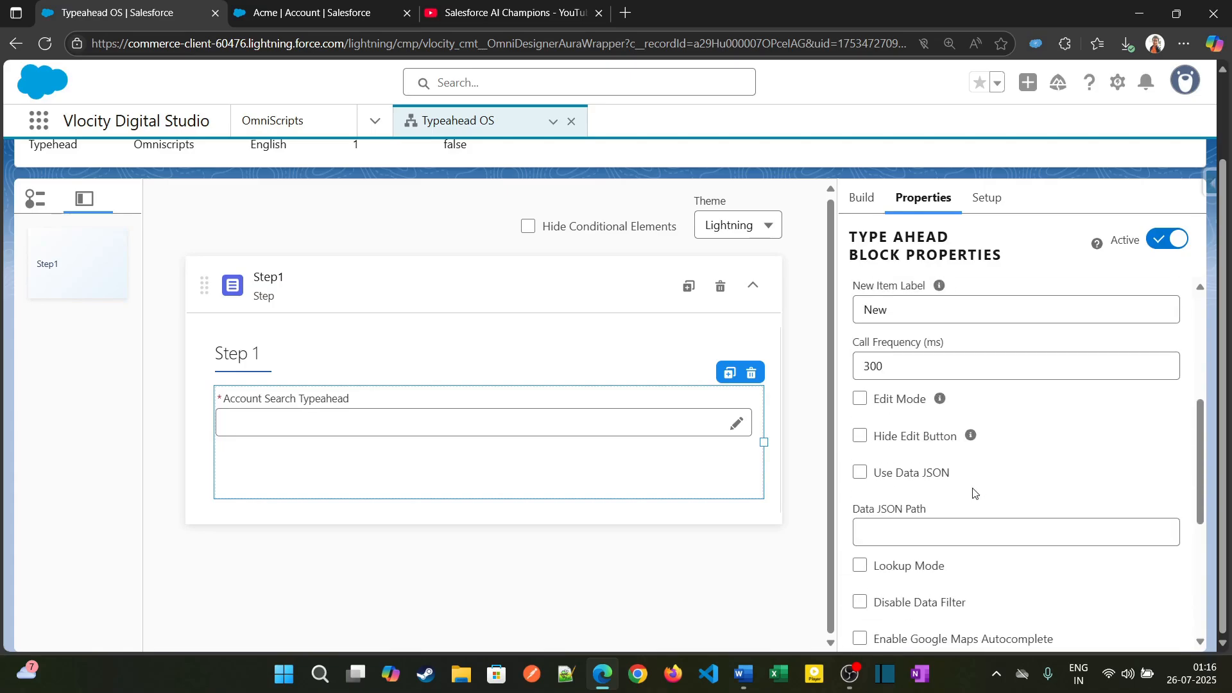
pyautogui.scroll(-5, 933, 475)
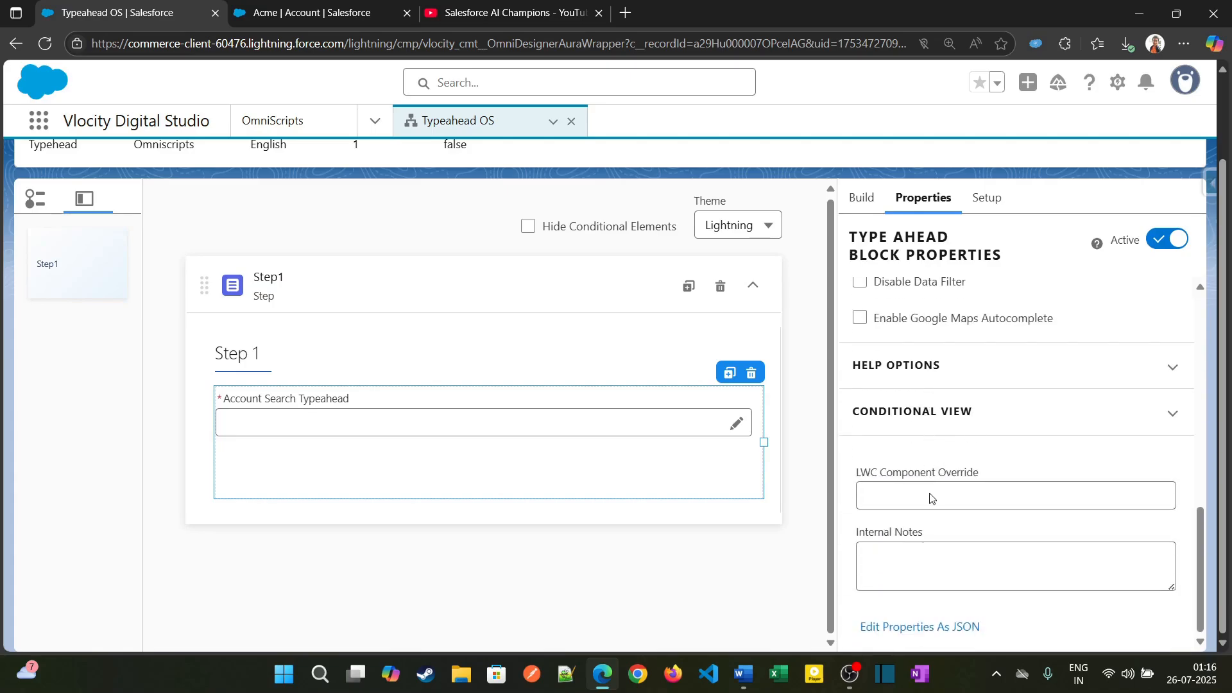
pyautogui.scroll(5, 934, 530)
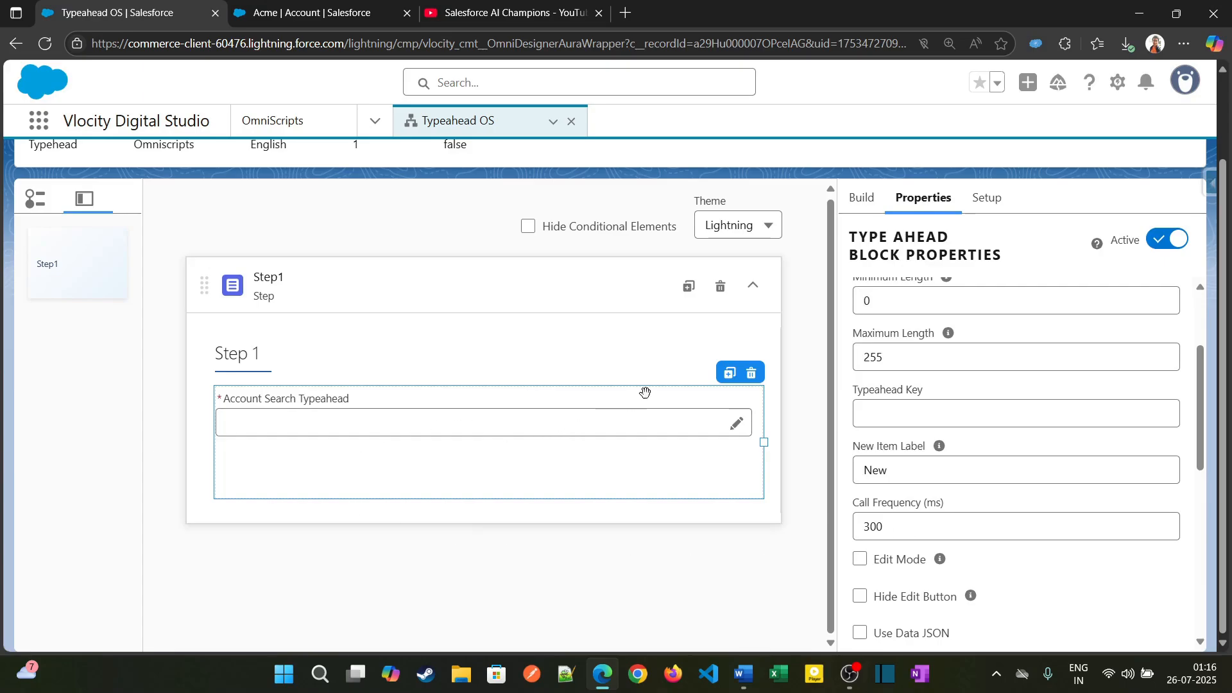
# Step: Find the DataRaptor Extract Action element and place it inside the Account Search Typeahead block
pyautogui.click(872, 204)
pyautogui.click(889, 238)
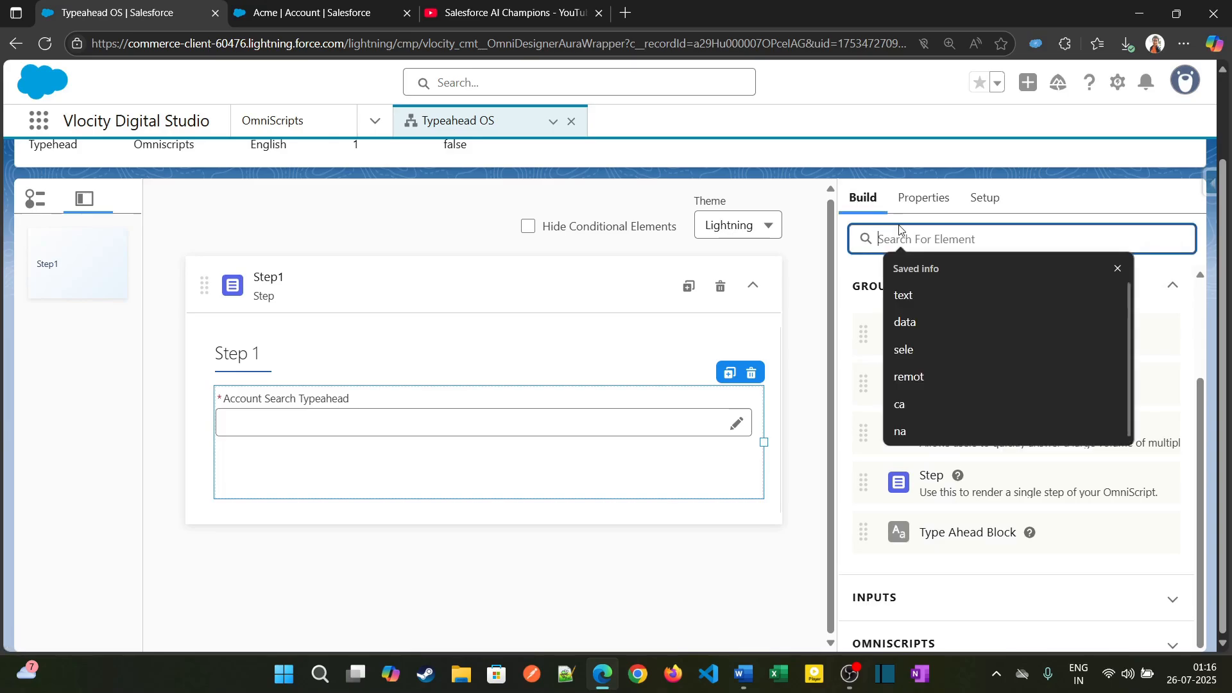
pyautogui.write('data')
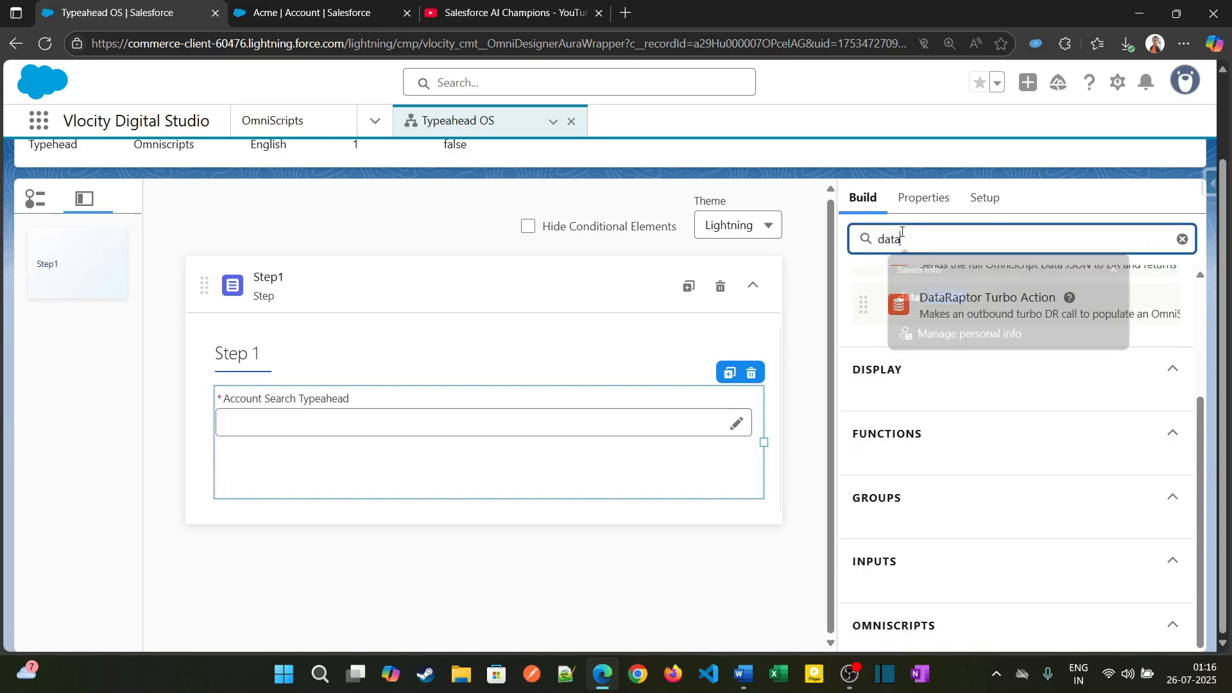
pyautogui.write('ra')
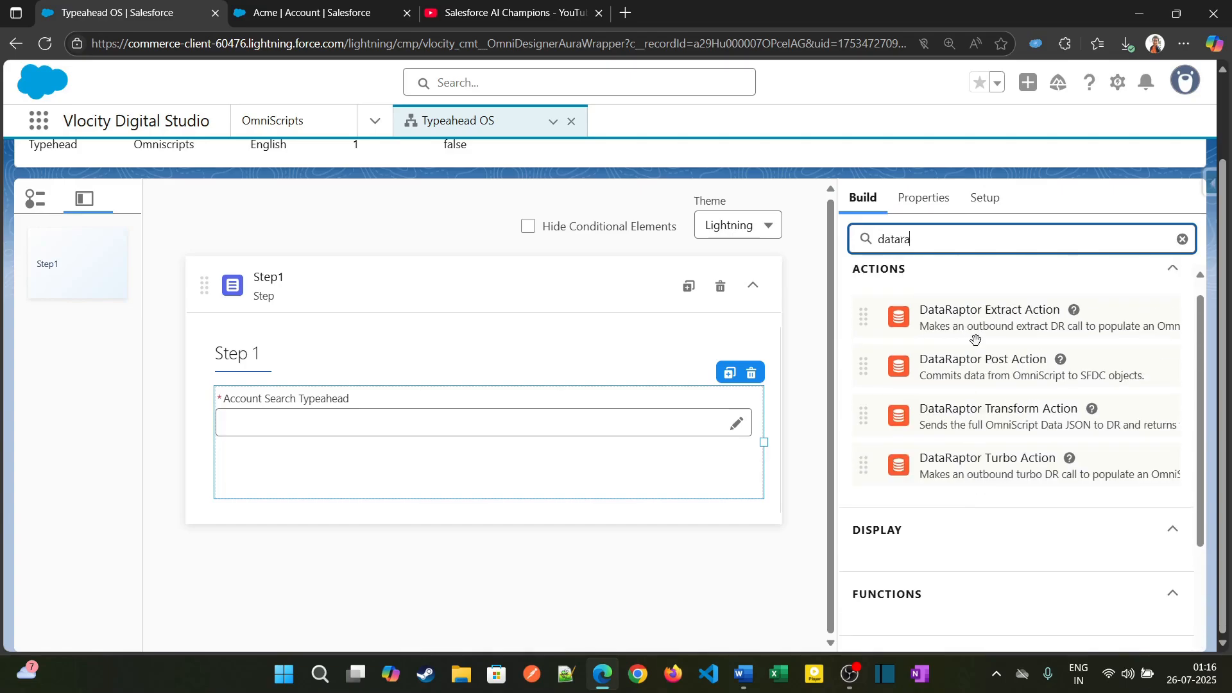
pyautogui.moveTo(971, 319); pyautogui.dragTo(416, 457)
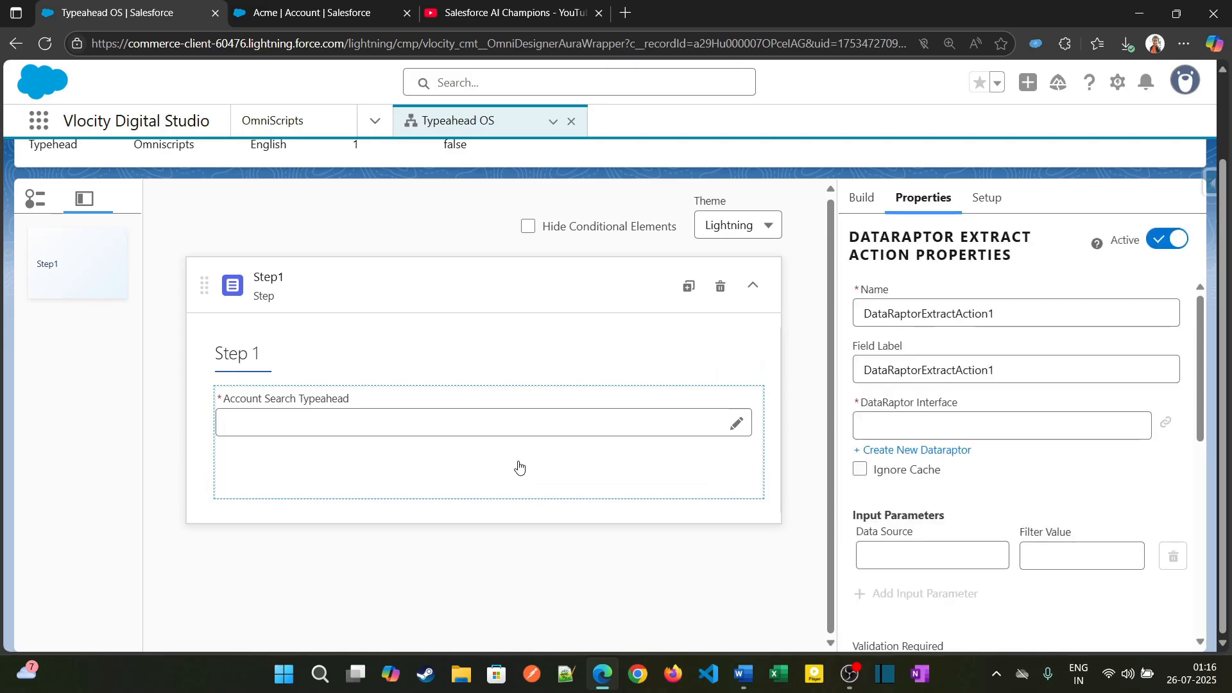
# Step: Set both the name and the field label of the DataRaptor extract action to accsearchDRExtract
pyautogui.doubleClick(981, 320)
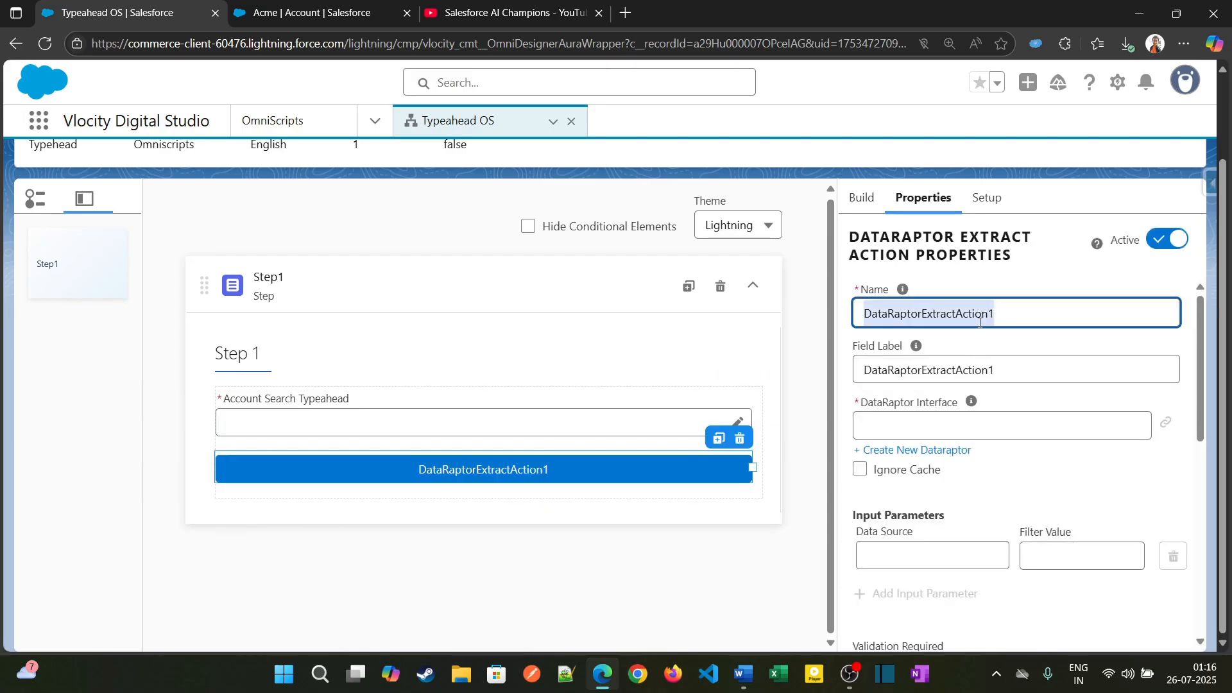
pyautogui.write('accsearch')
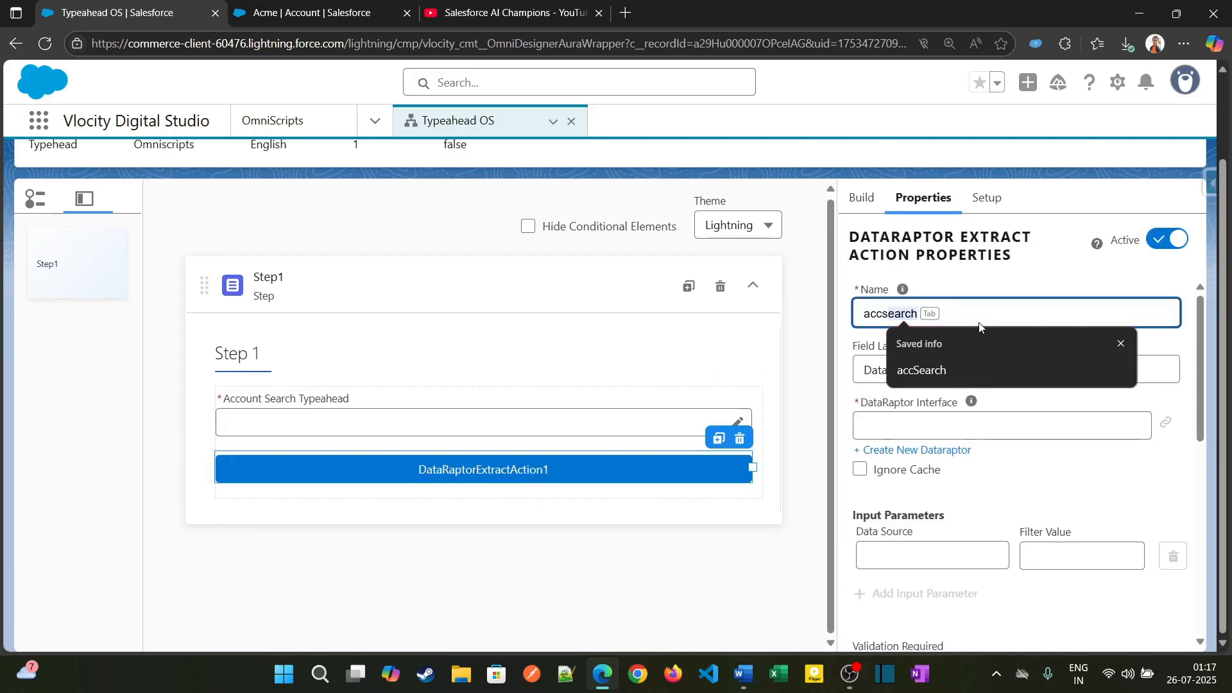
pyautogui.write('DR')
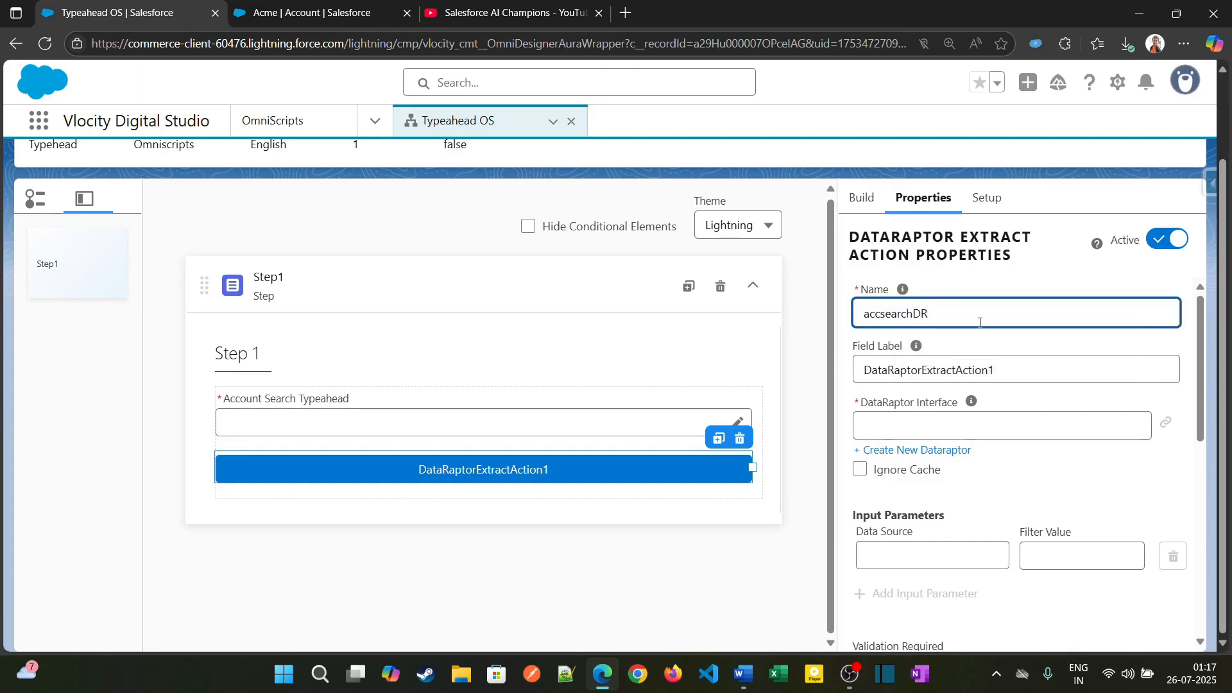
pyautogui.write('Extract')
pyautogui.hotkey('ctrl', 'a')
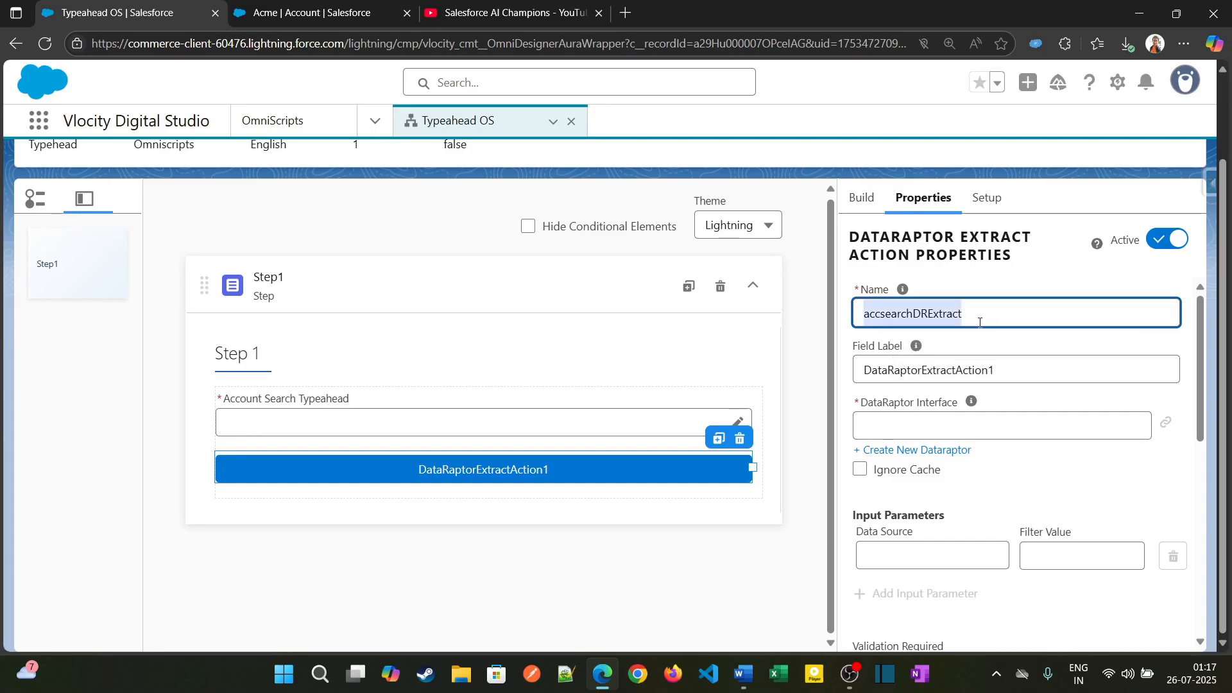
pyautogui.hotkey('ctrl', 'c')
pyautogui.press('Tab')
pyautogui.press('Tab')
pyautogui.hotkey('ctrl', 'v')
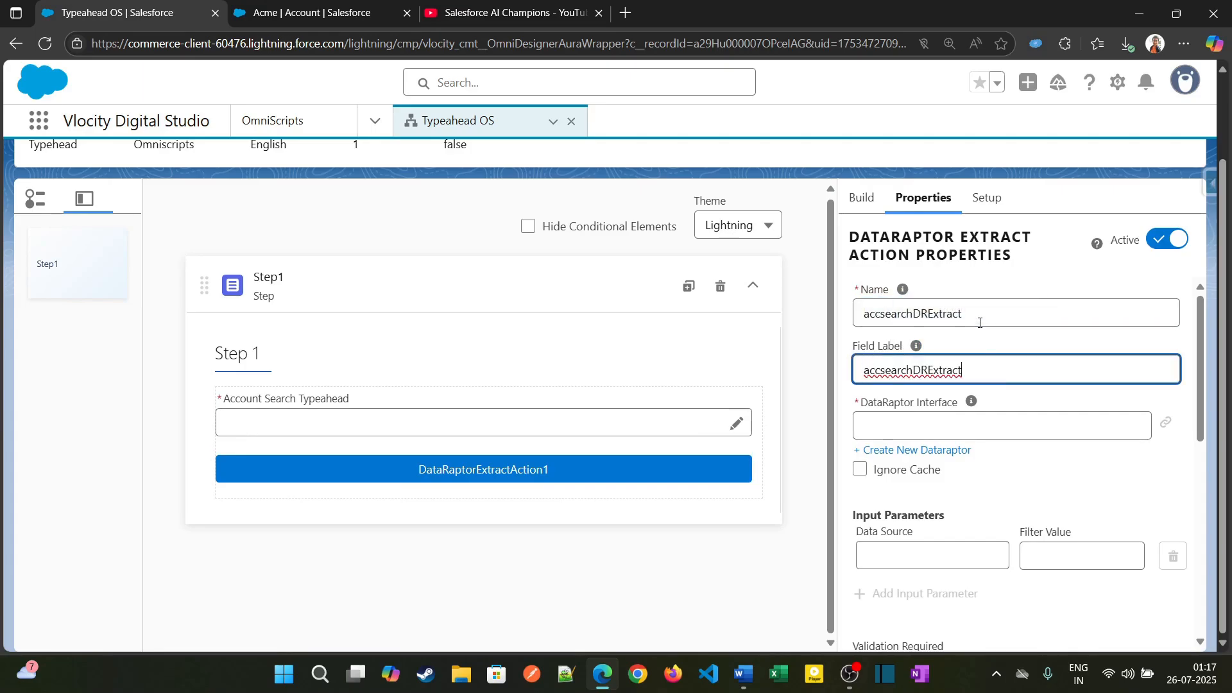
# Step: Assign AccountSearch as the DataRaptor interface of the extract action
pyautogui.click(937, 426)
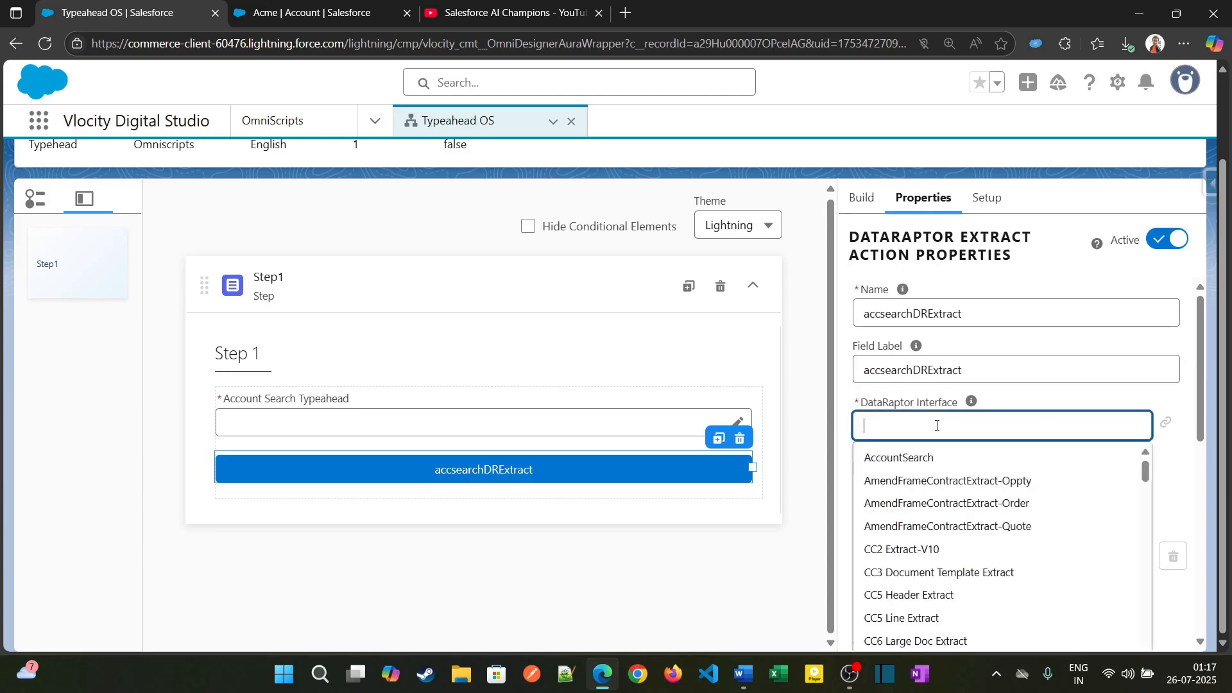
pyautogui.click(918, 460)
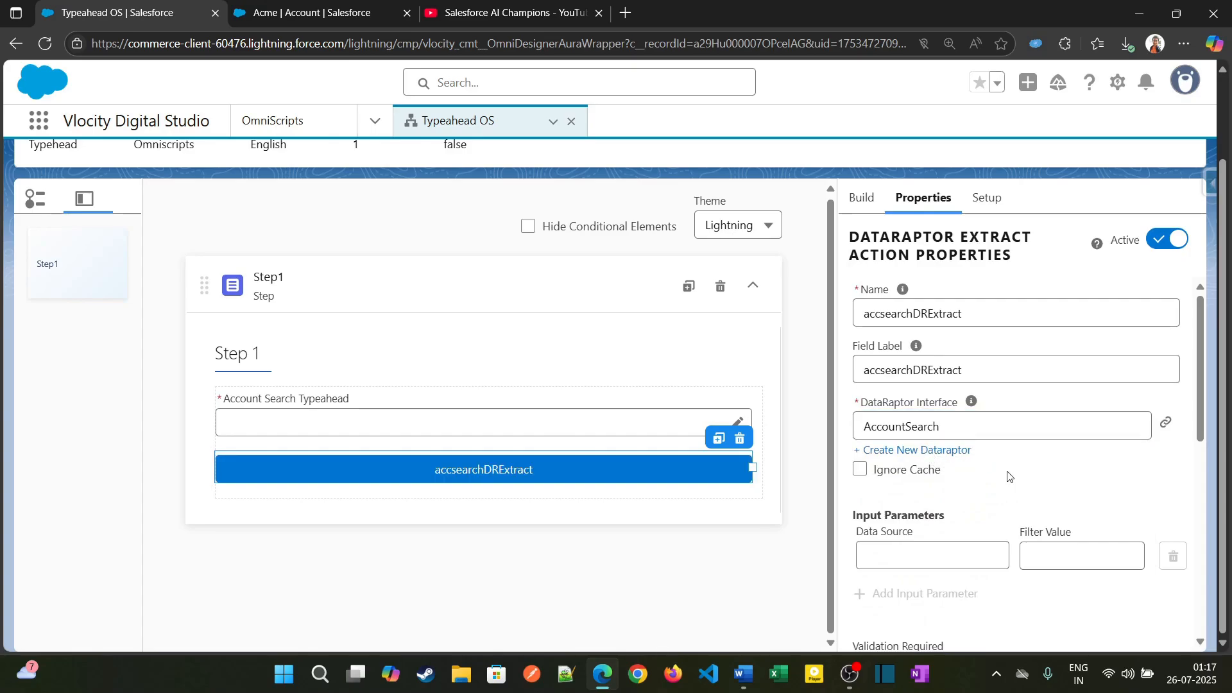
pyautogui.scroll(-2, 1009, 475)
pyautogui.scroll(2, 1009, 475)
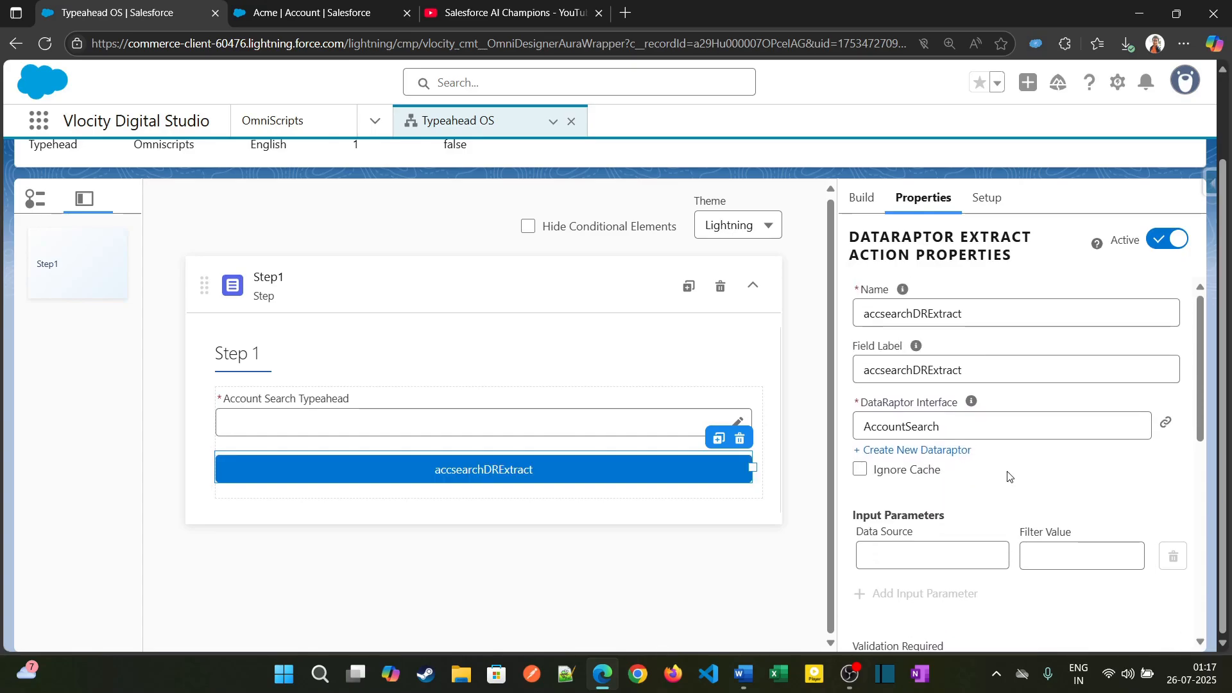
# Step: Open the AccountSearch DataRaptor linked to the extract action and examine its Name filter key and output mappings
pyautogui.click(1166, 422)
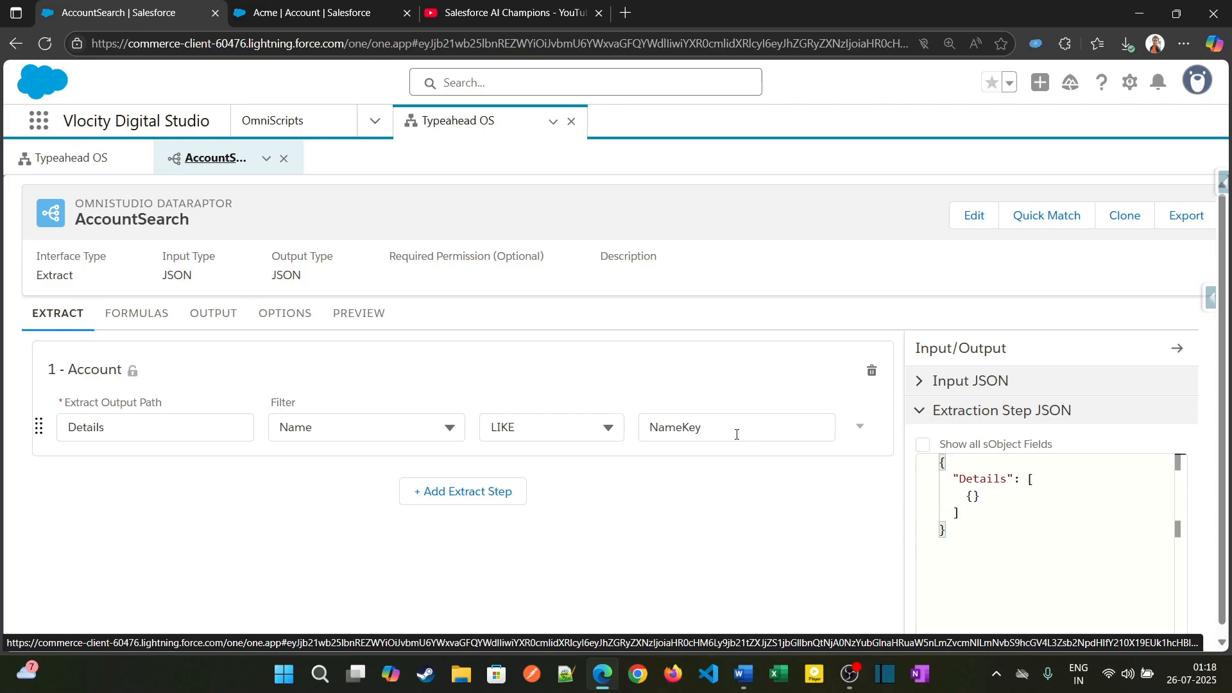
pyautogui.doubleClick(701, 433)
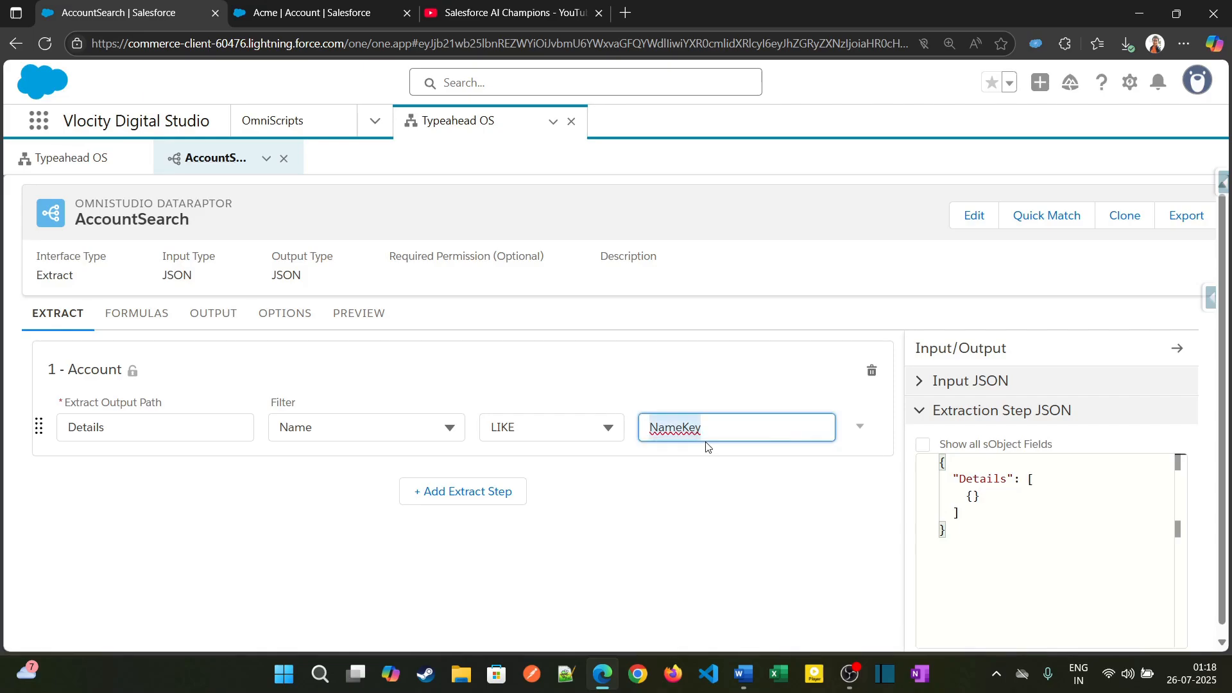
pyautogui.click(712, 475)
pyautogui.moveTo(708, 427); pyautogui.dragTo(643, 428)
pyautogui.click(664, 481)
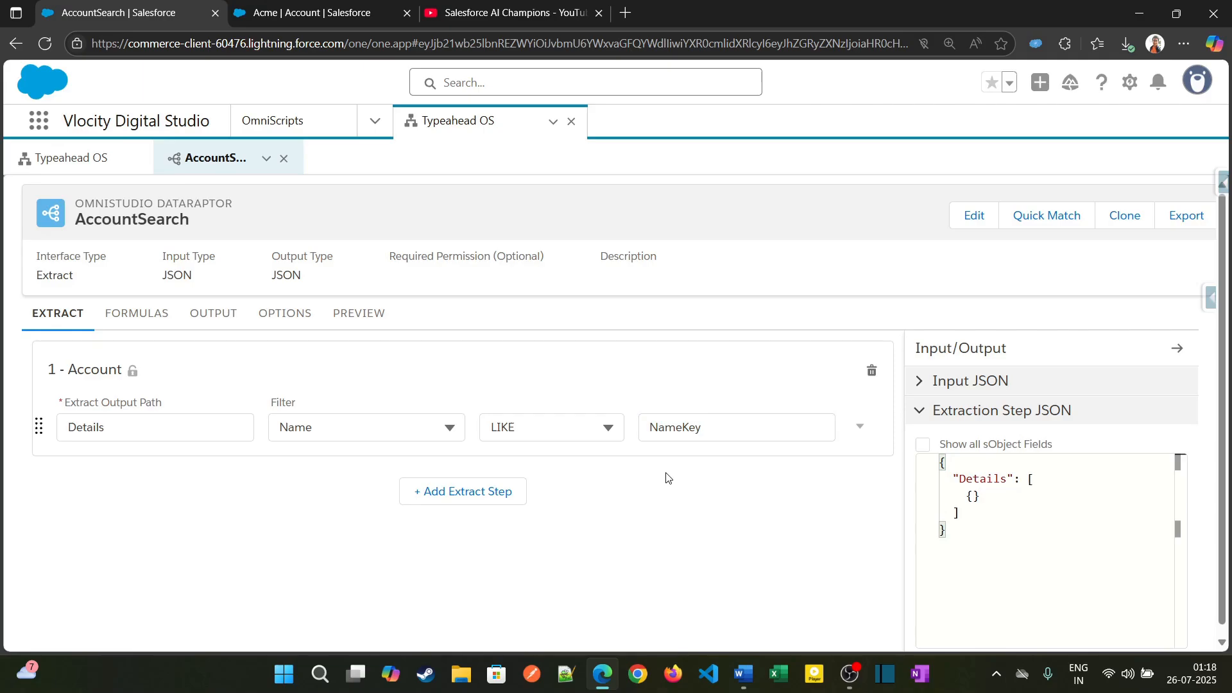
pyautogui.click(221, 315)
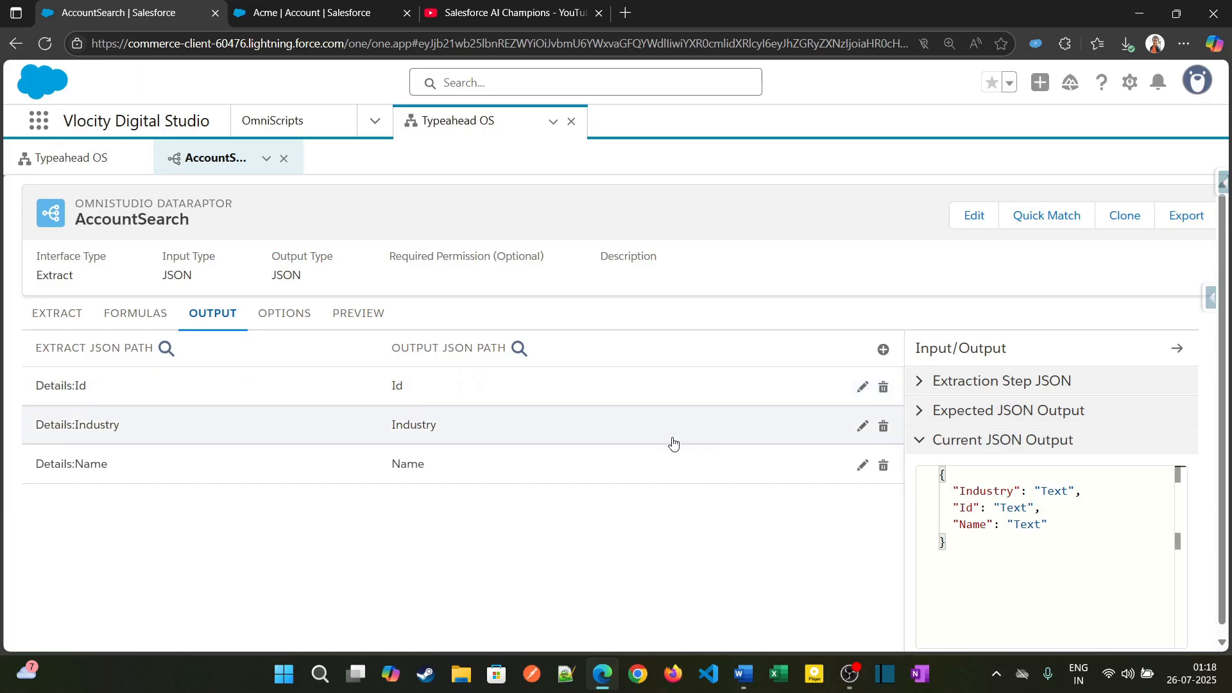
# Step: Preview the AccountSearch DataRaptor by executing it with the NameKey input parameter set to acme
pyautogui.click(345, 319)
pyautogui.click(122, 421)
pyautogui.click(116, 480)
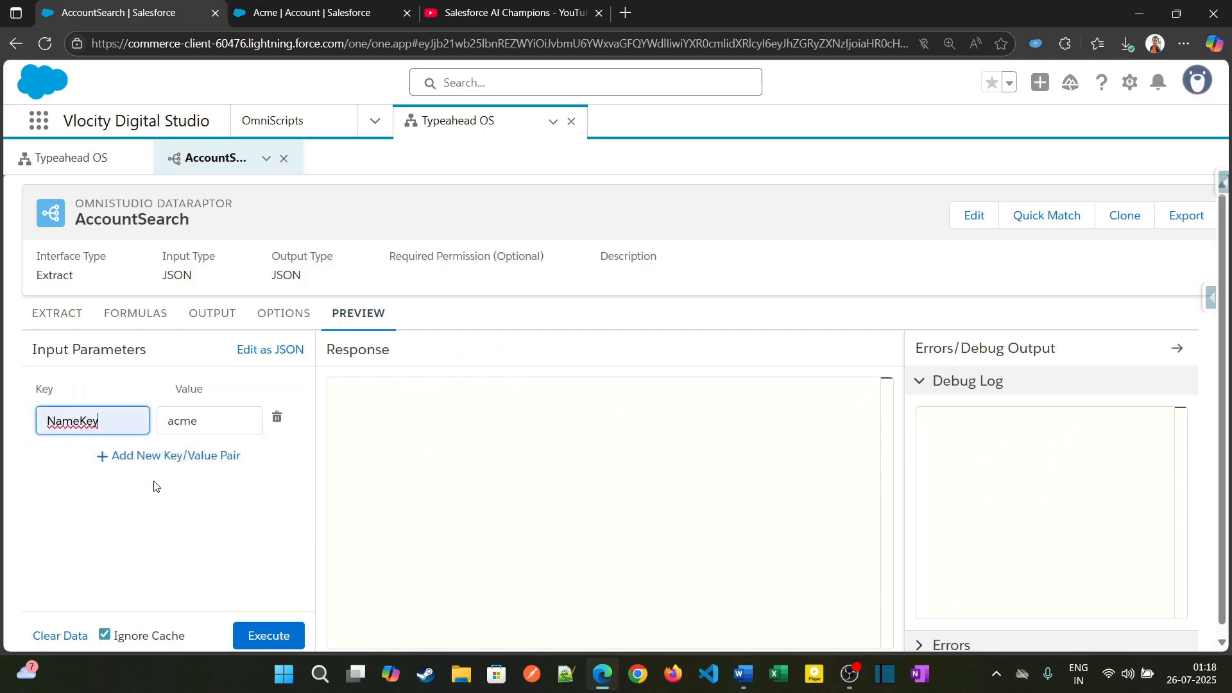
pyautogui.click(156, 486)
pyautogui.click(98, 425)
pyautogui.click(215, 420)
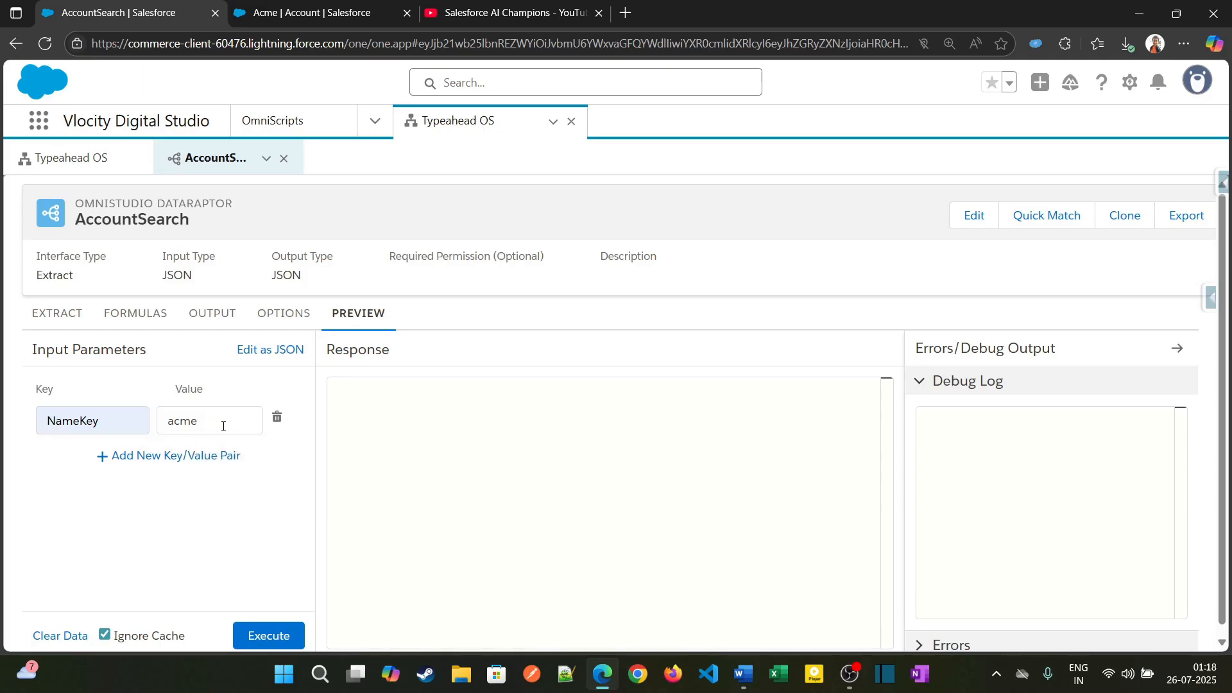
pyautogui.click(270, 636)
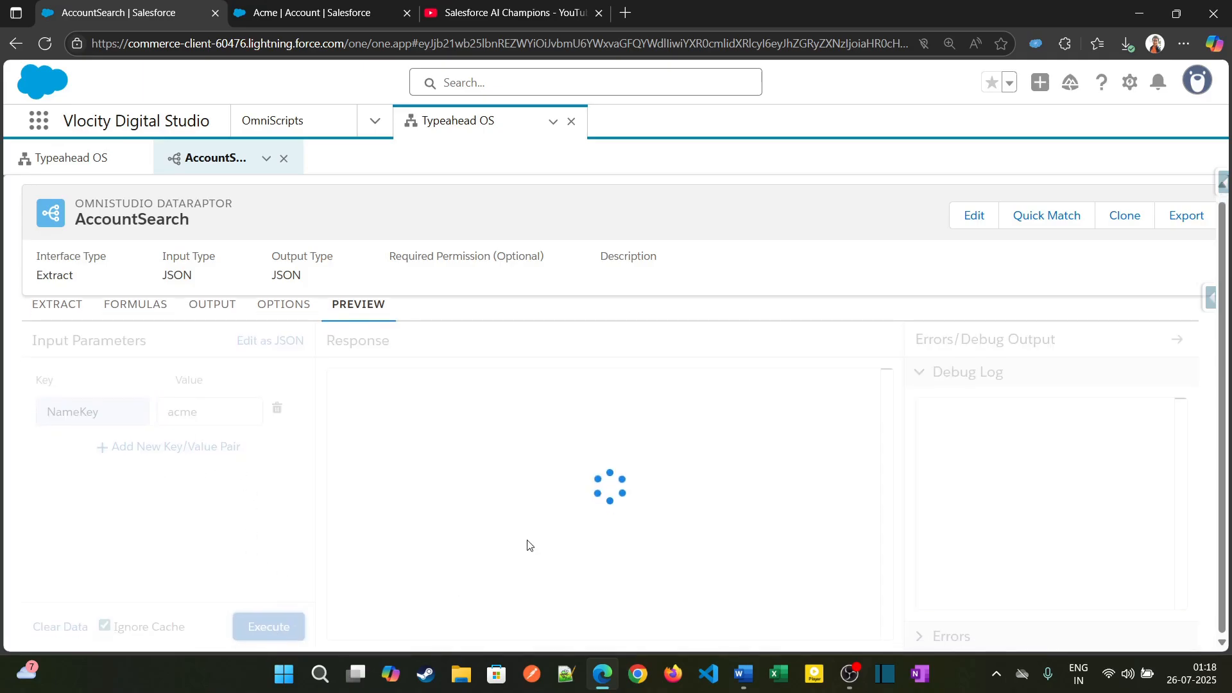
# Step: Examine the account names in the preview response for matches with the acme search value
pyautogui.click(203, 424)
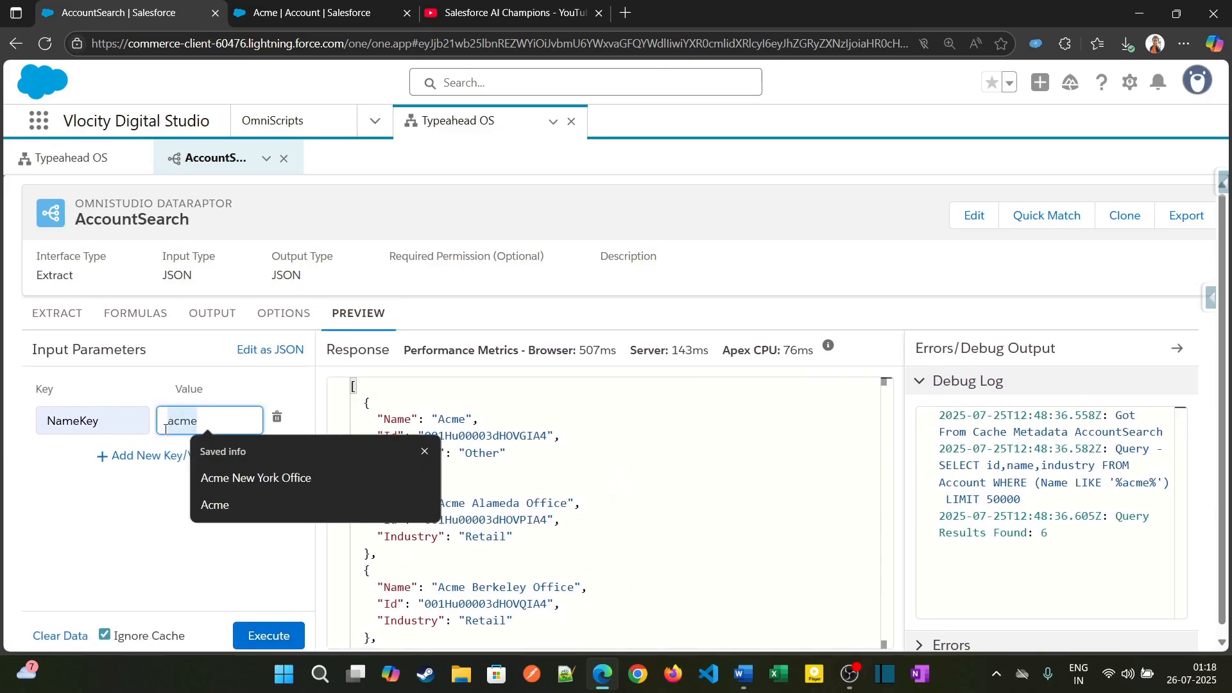
pyautogui.scroll(-2, 760, 510)
pyautogui.scroll(2, 828, 510)
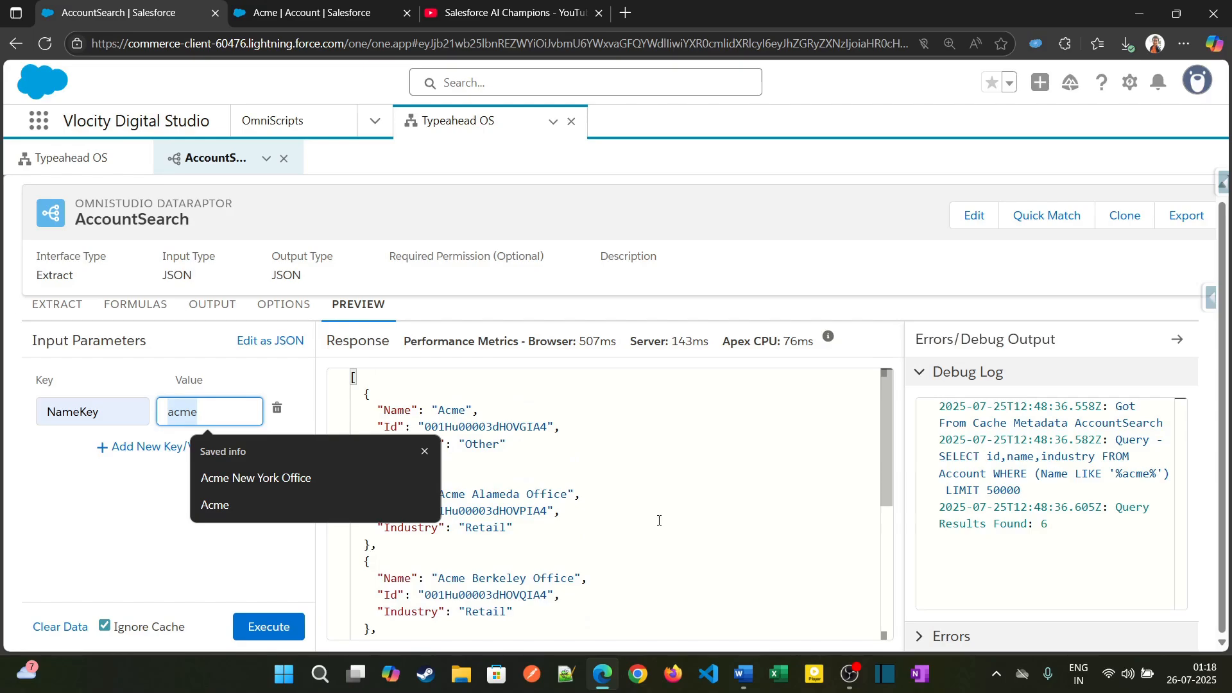
pyautogui.click(661, 503)
pyautogui.scroll(-2, 655, 504)
pyautogui.doubleClick(446, 503)
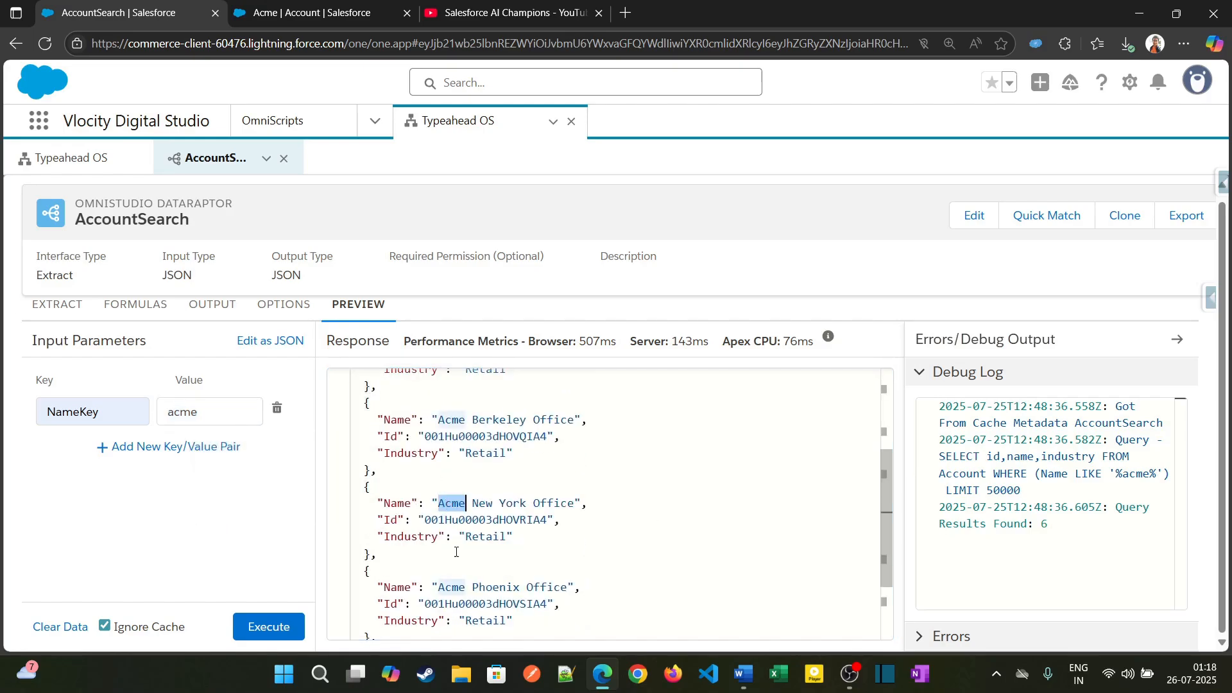
pyautogui.doubleClick(453, 586)
pyautogui.doubleClick(454, 421)
pyautogui.scroll(2, 469, 501)
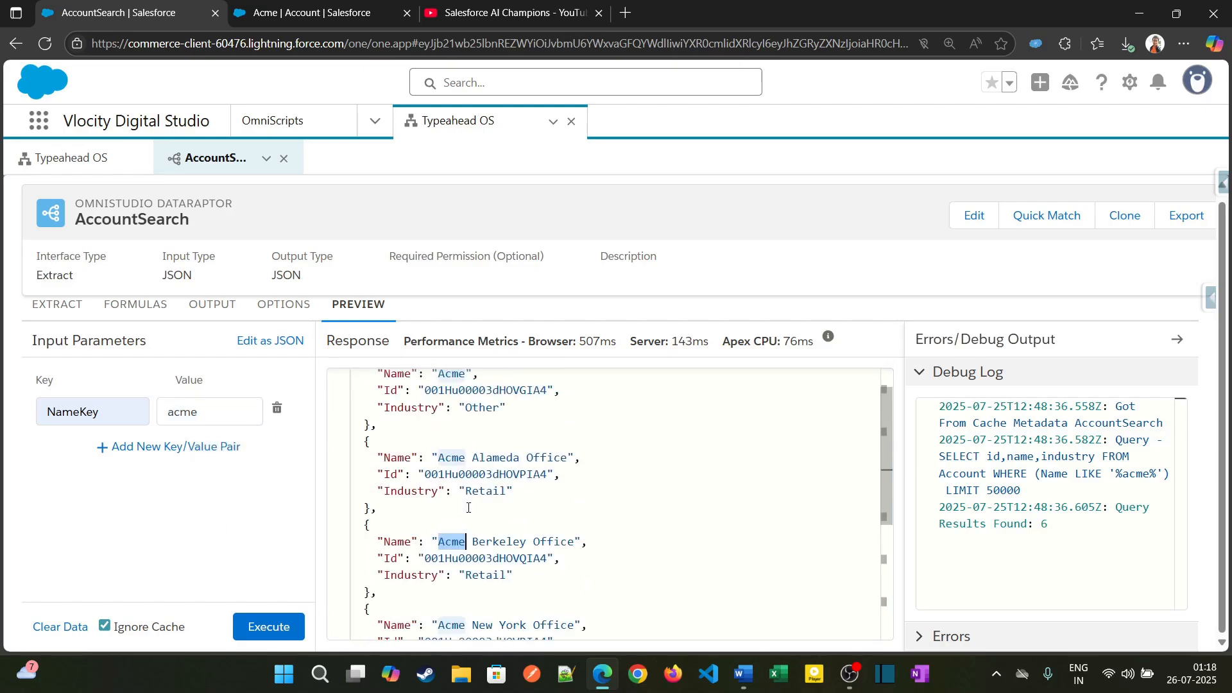
pyautogui.scroll(-3, 443, 552)
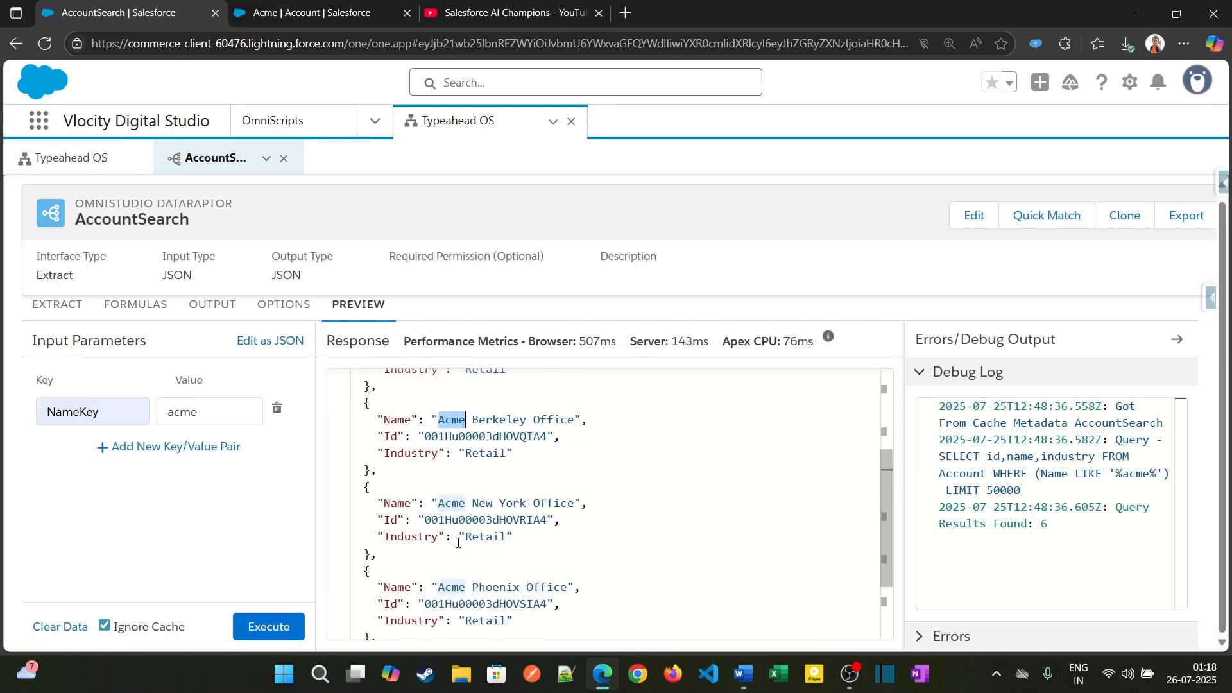
pyautogui.scroll(3, 457, 546)
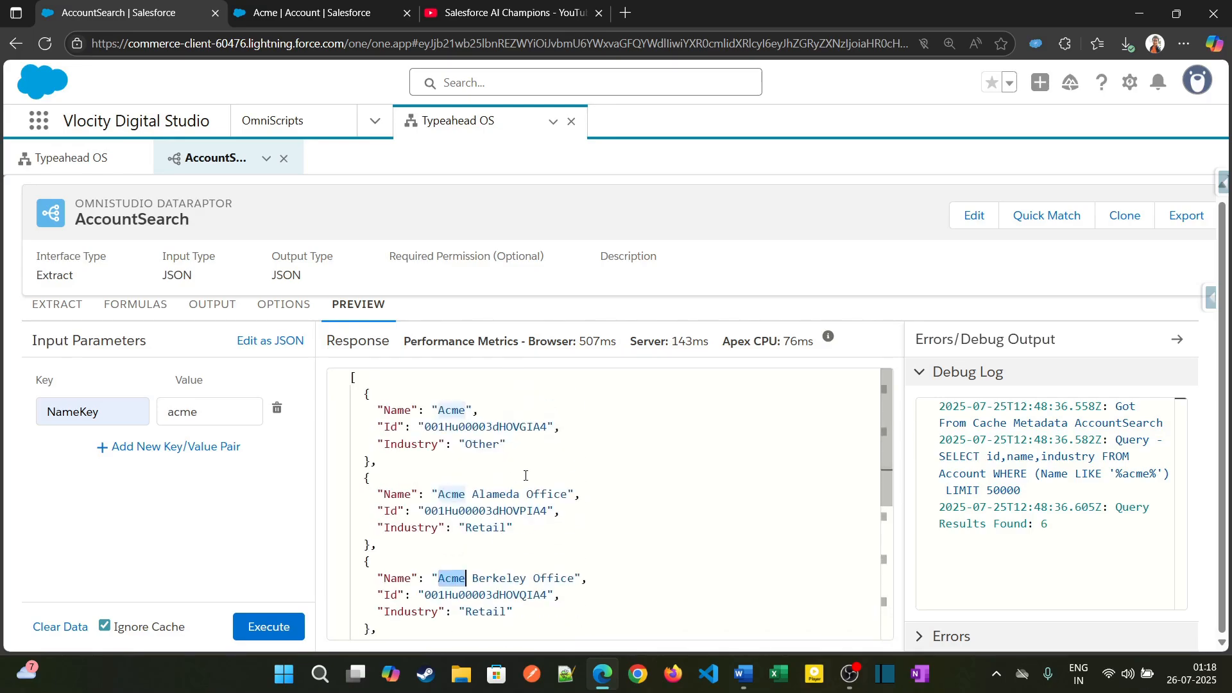
pyautogui.scroll(-2, 525, 476)
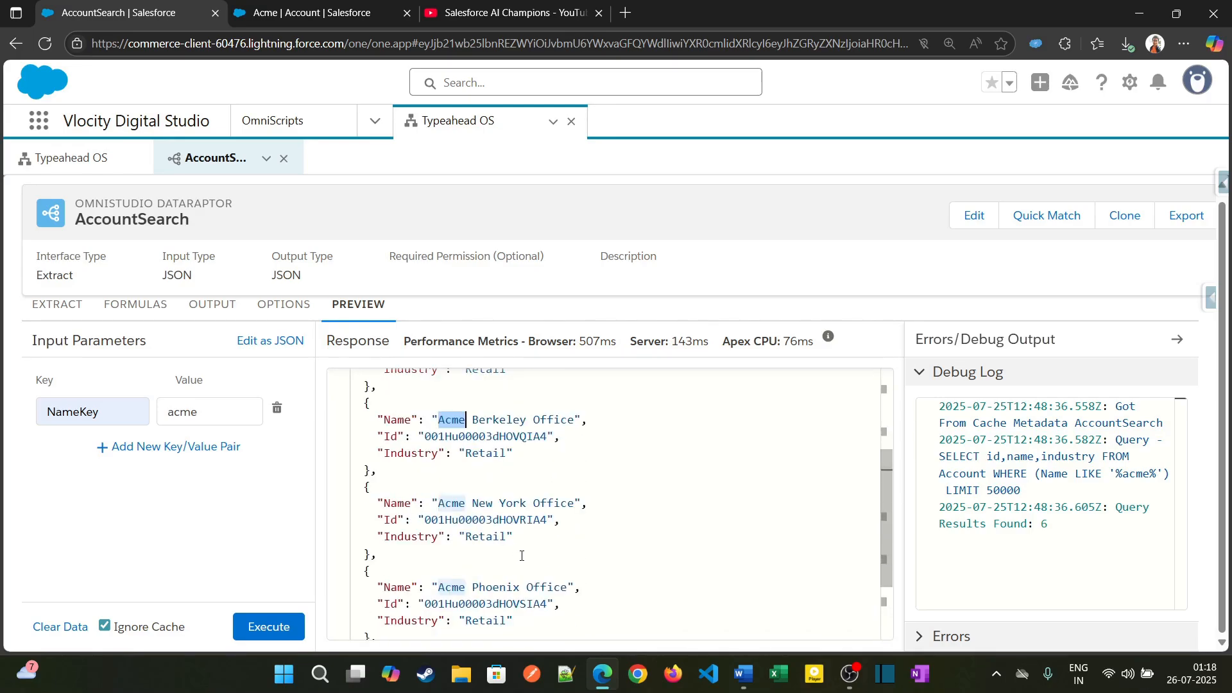
pyautogui.scroll(-1, 522, 540)
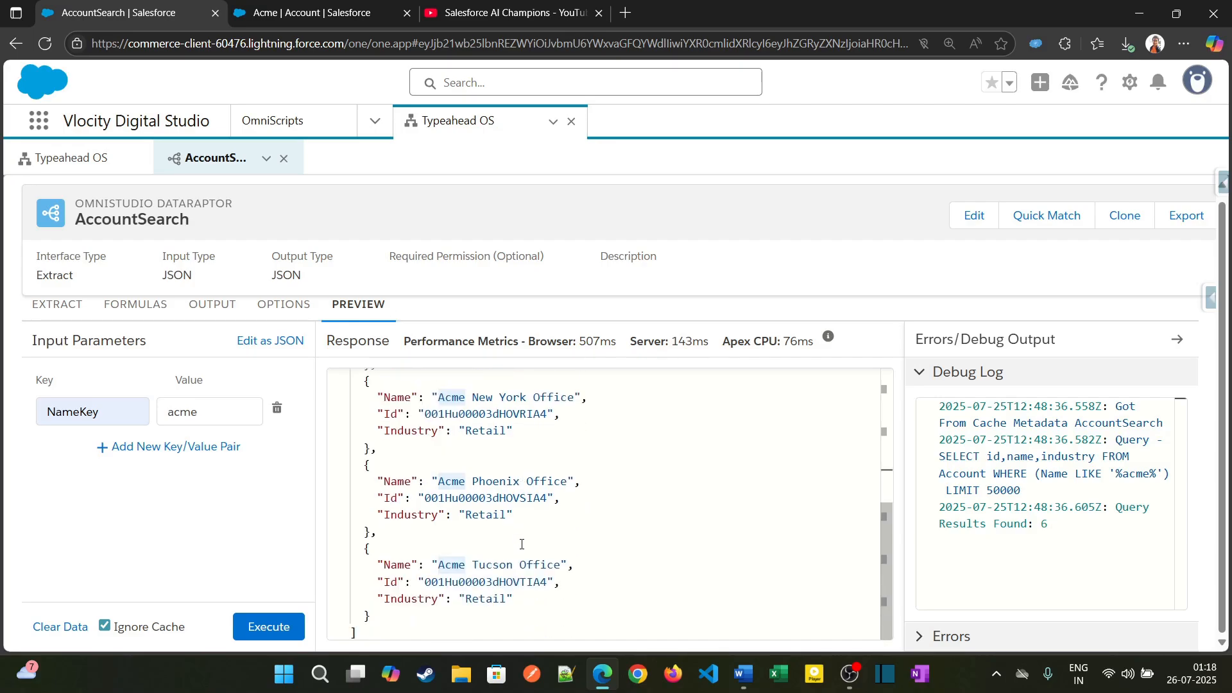
pyautogui.scroll(3, 513, 539)
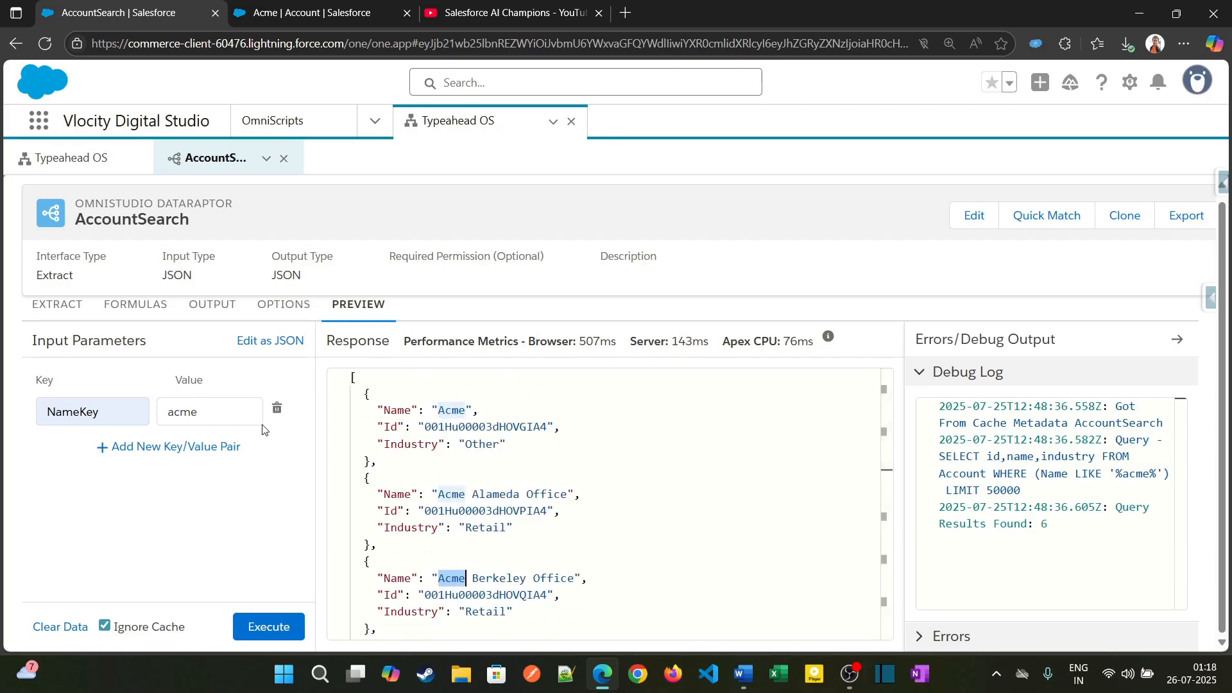
# Step: Shorten the NameKey value to ac, execute the preview again and look through the returned accounts
pyautogui.click(229, 414)
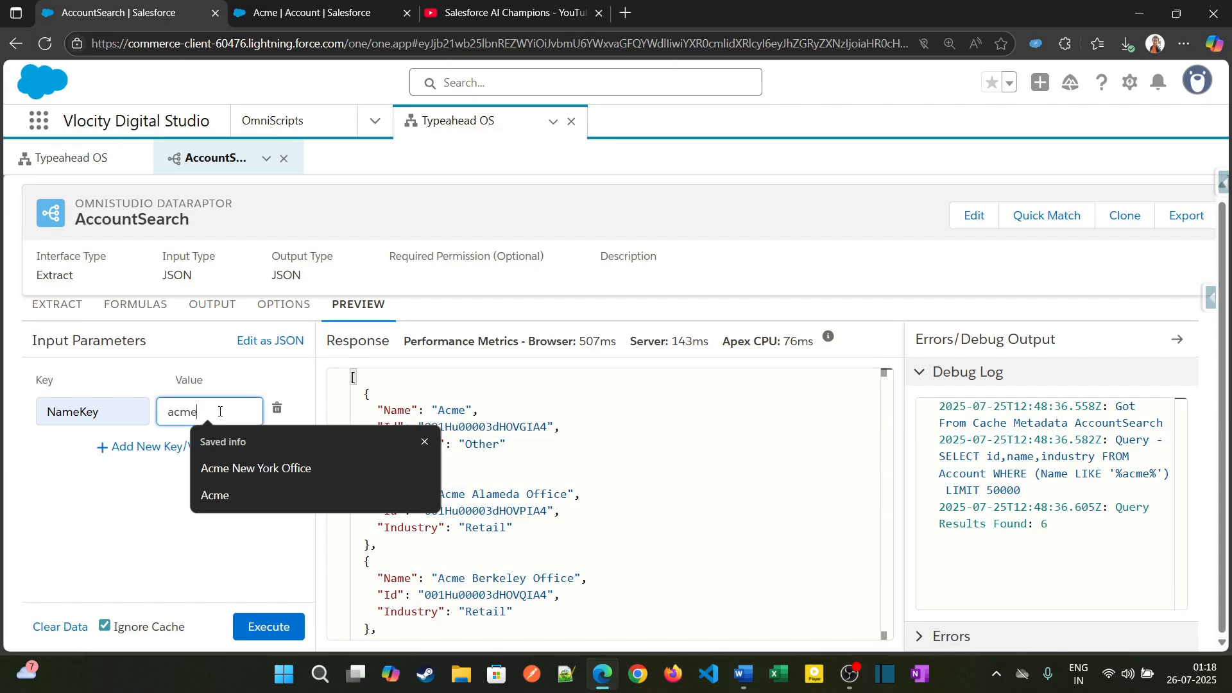
pyautogui.click(222, 553)
pyautogui.click(267, 627)
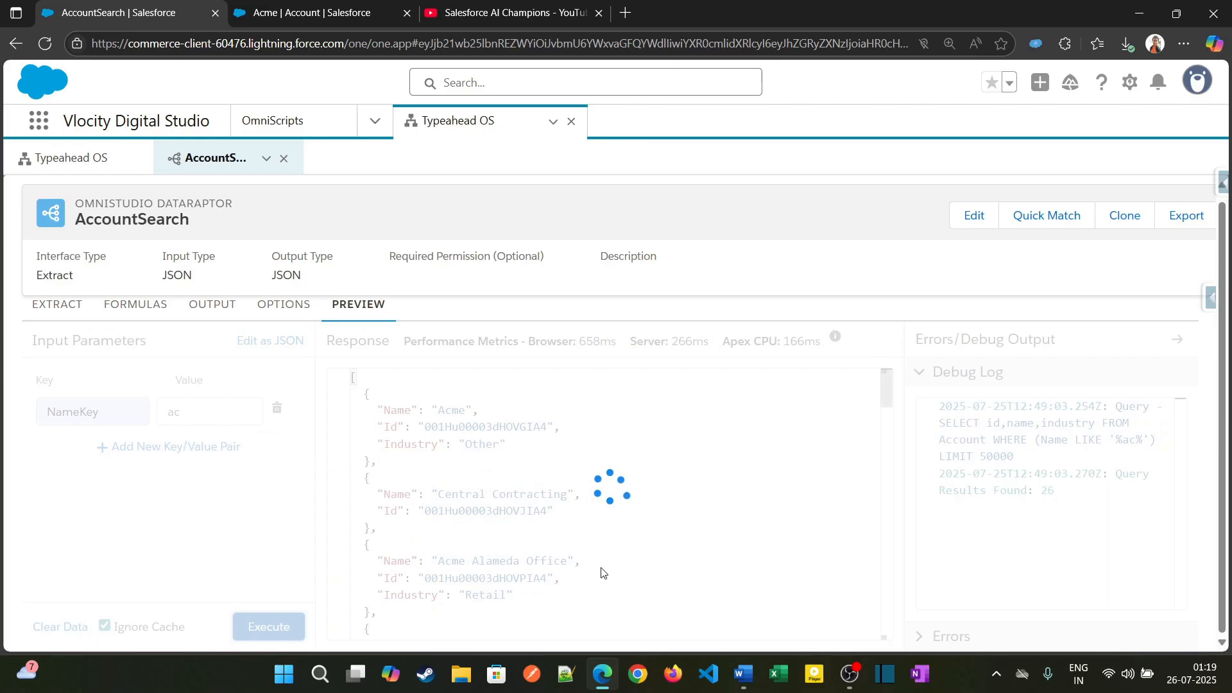
pyautogui.scroll(-15, 445, 539)
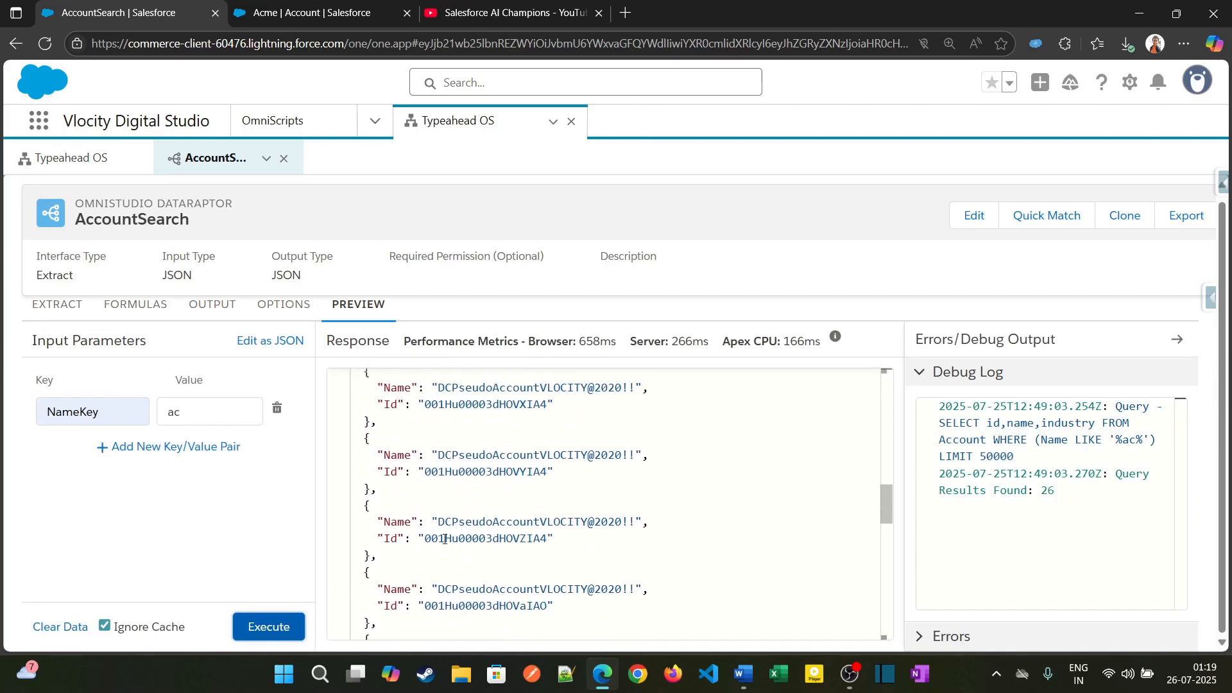
pyautogui.click(172, 414)
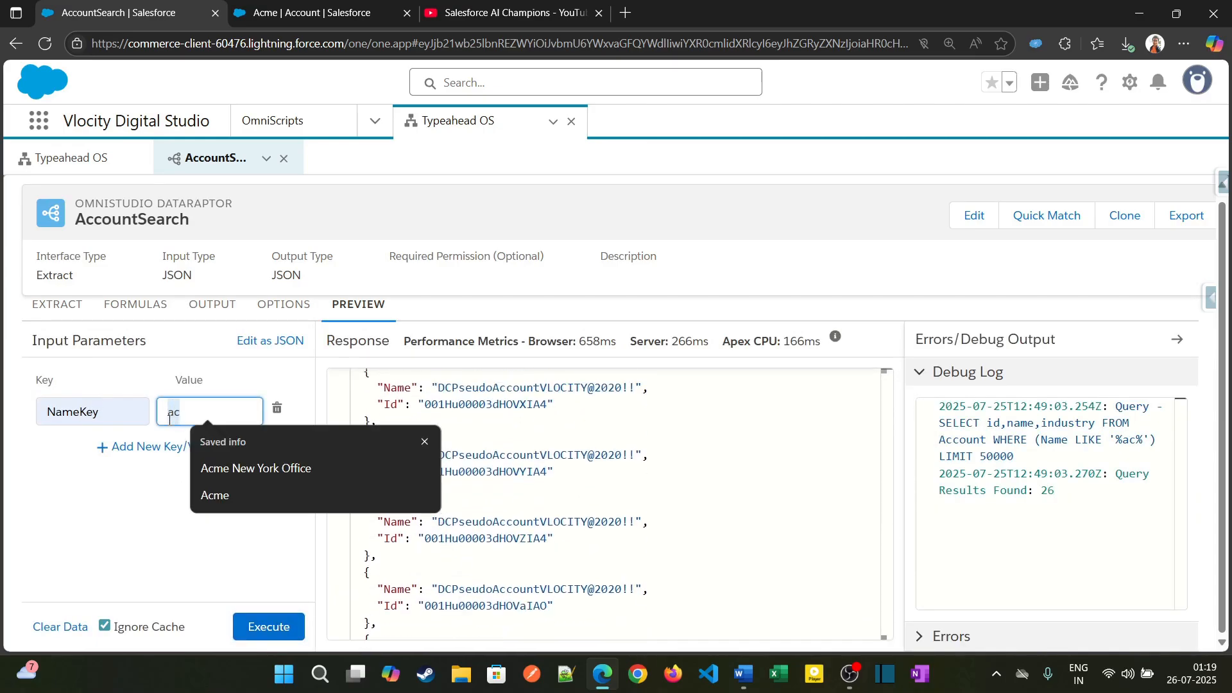
pyautogui.scroll(-3, 536, 557)
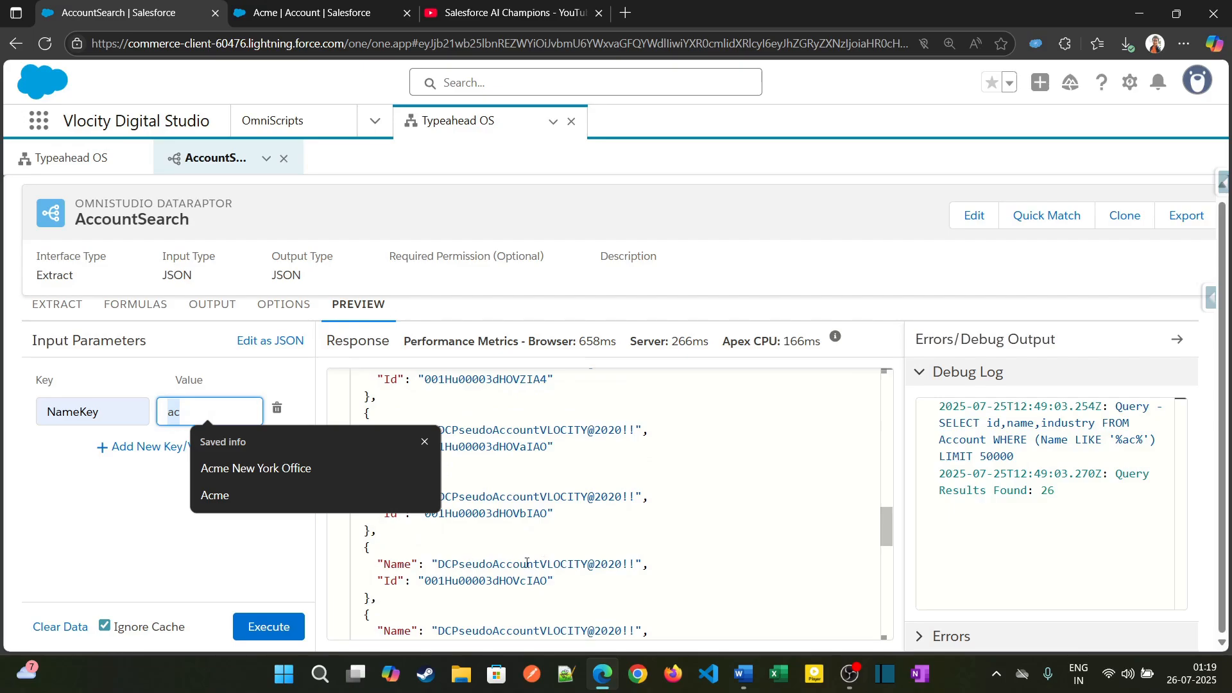
pyautogui.scroll(2, 889, 533)
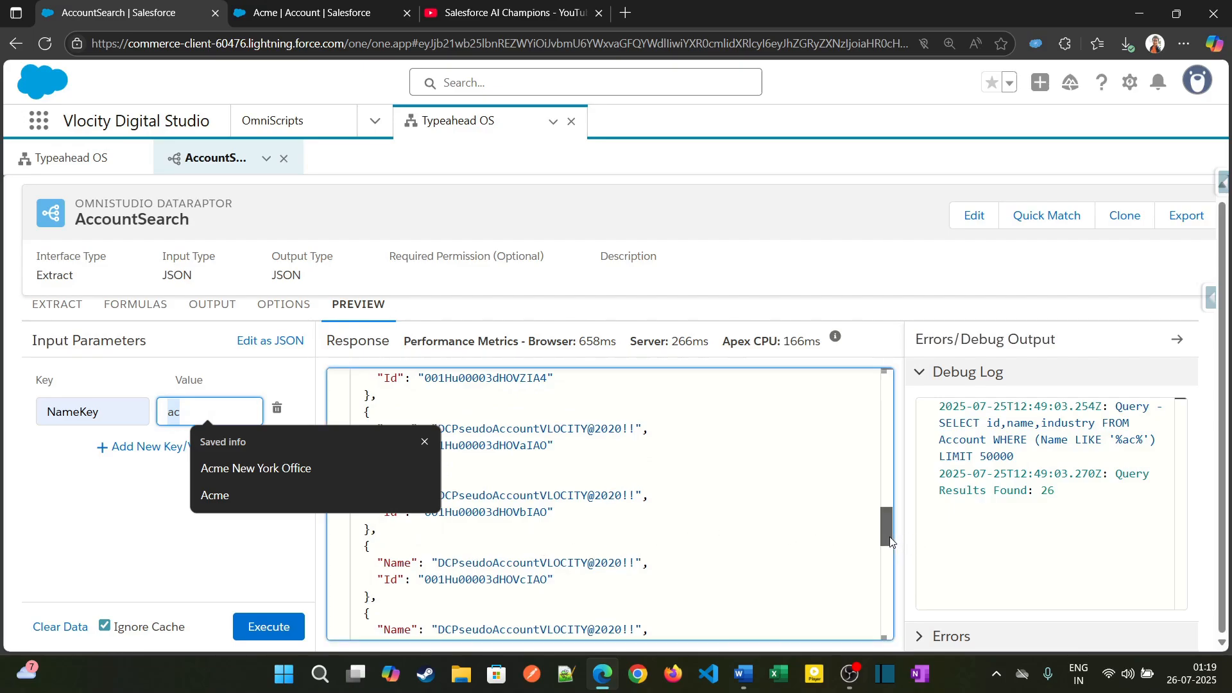
# Step: Set the NameKey value back to acme, rerun the preview and review the response
pyautogui.click(197, 411)
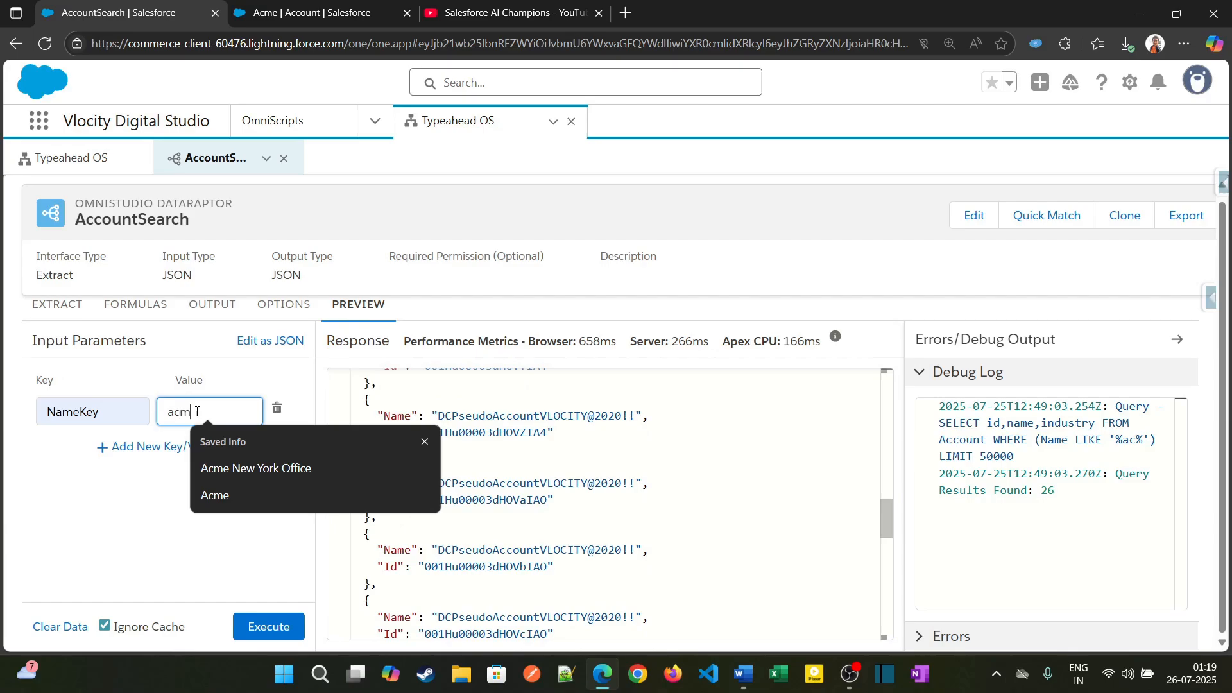
pyautogui.write('me')
pyautogui.click(287, 631)
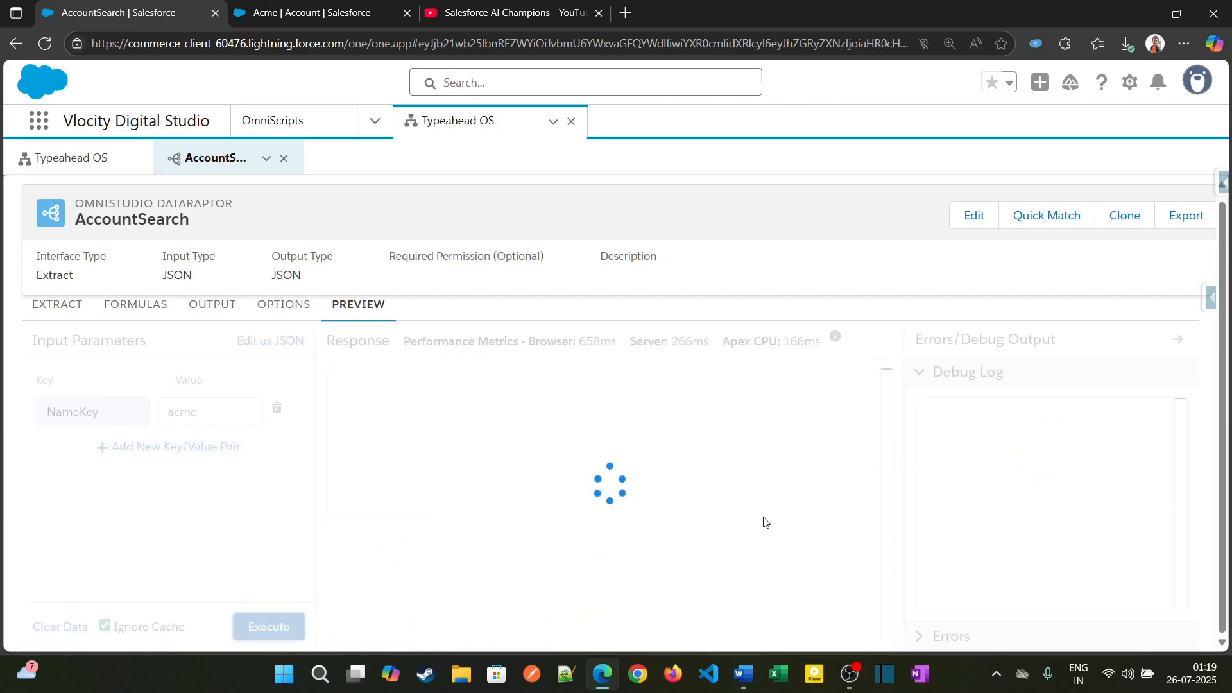
pyautogui.scroll(-1, 643, 527)
pyautogui.scroll(-1, 643, 528)
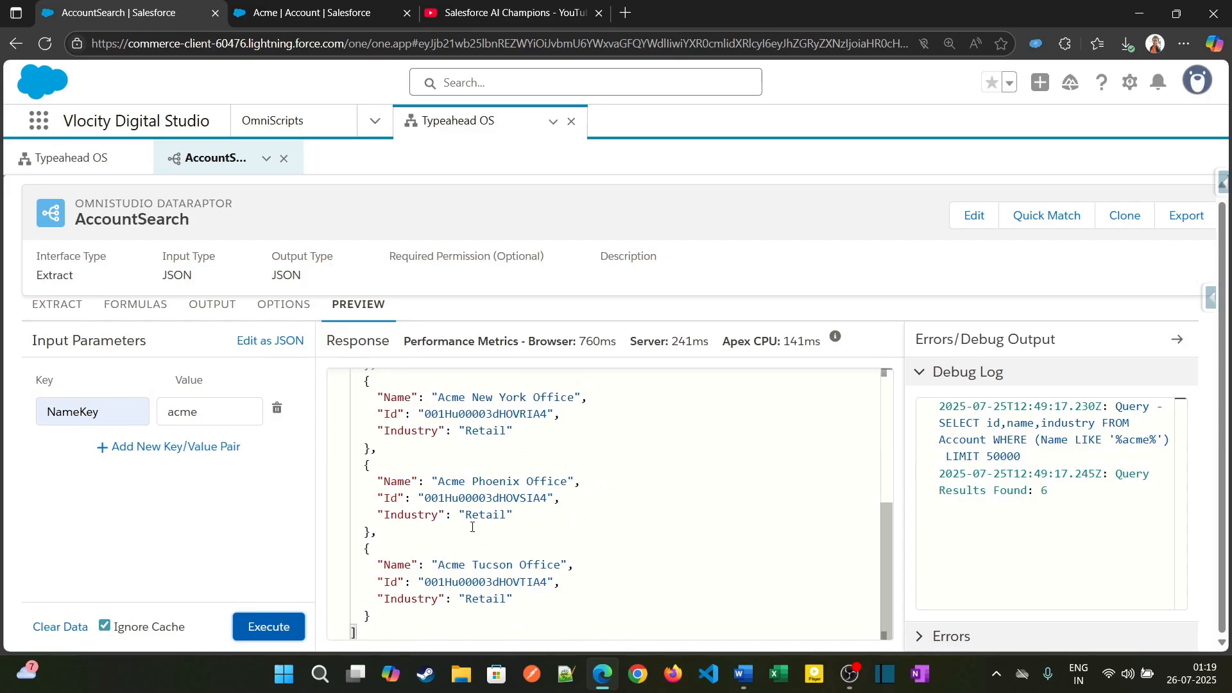
pyautogui.scroll(4, 472, 527)
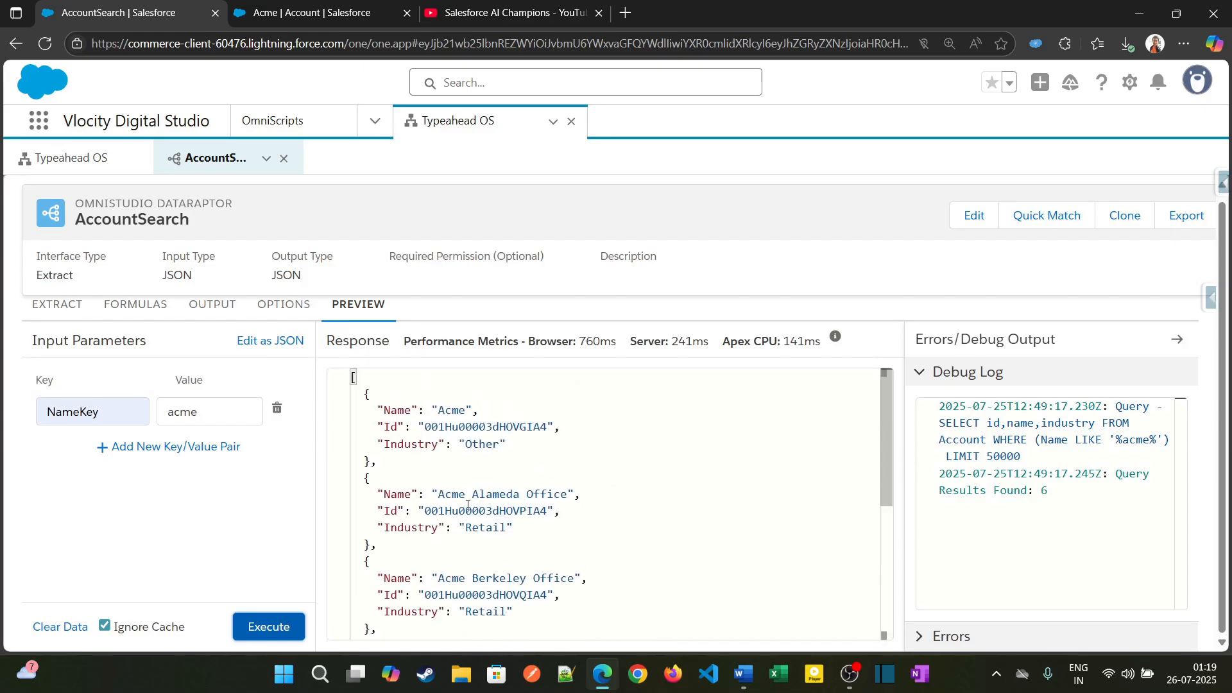
pyautogui.scroll(-2, 595, 561)
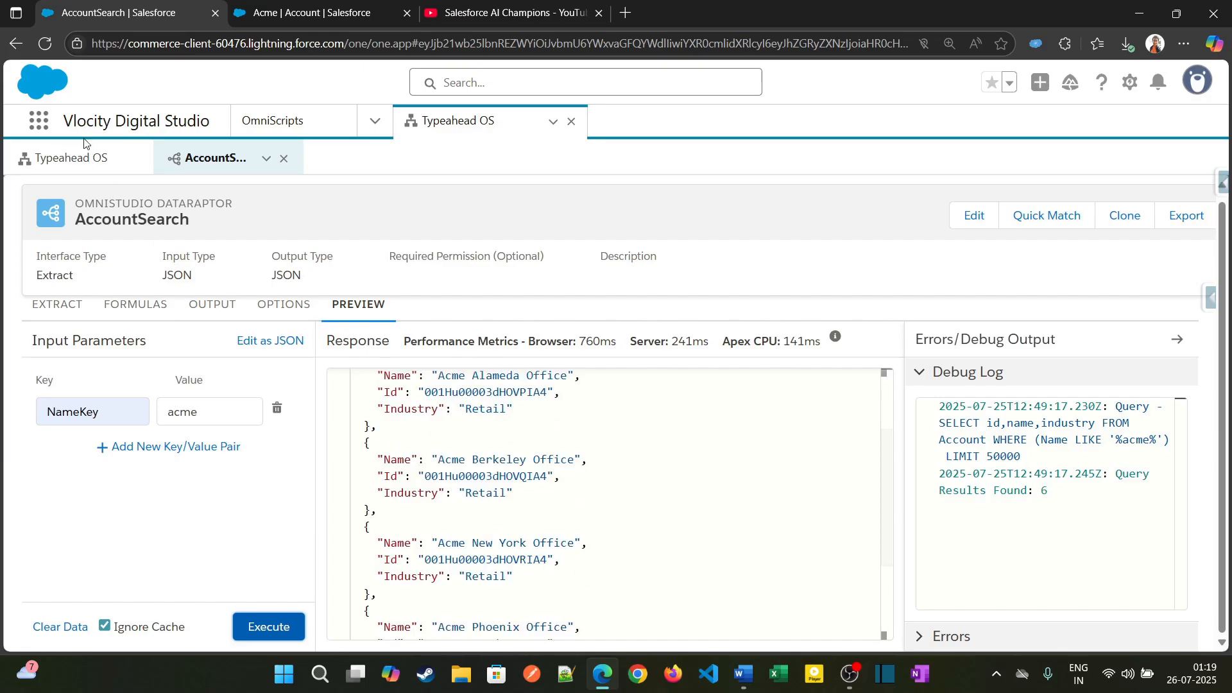
# Step: Return to the Typeahead OS OmniScript and copy the name of the Account Search Typeahead block
pyautogui.click(84, 166)
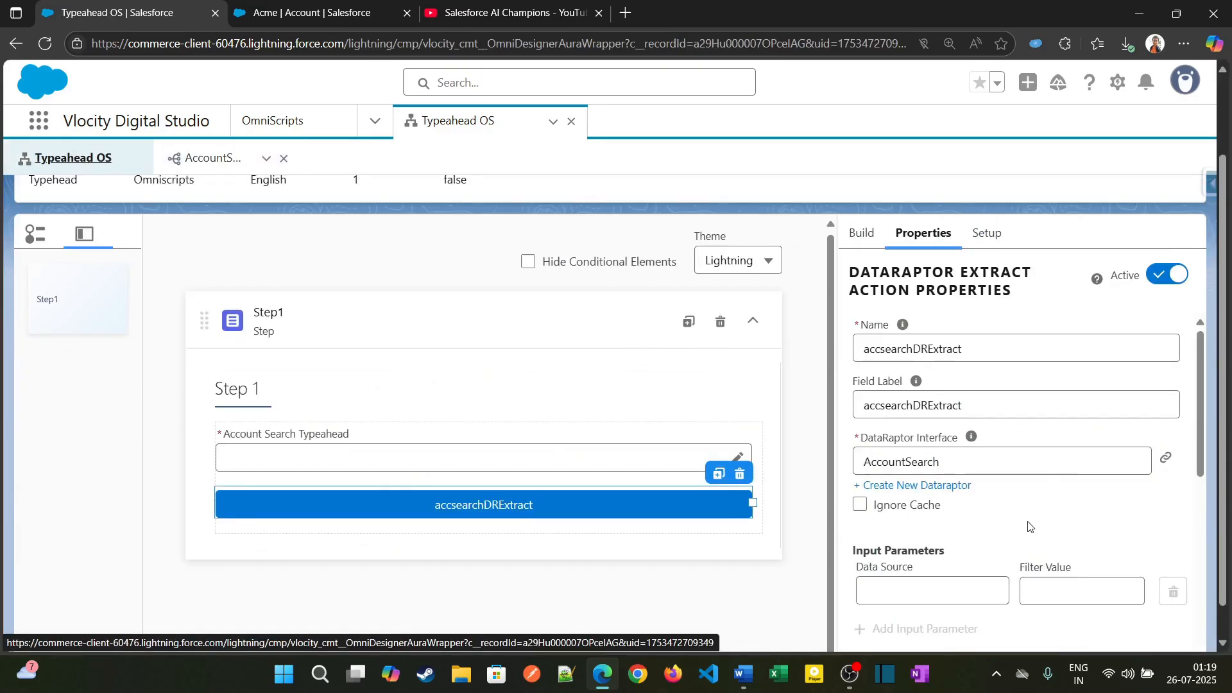
pyautogui.scroll(-2, 1029, 522)
pyautogui.scroll(-2, 1033, 523)
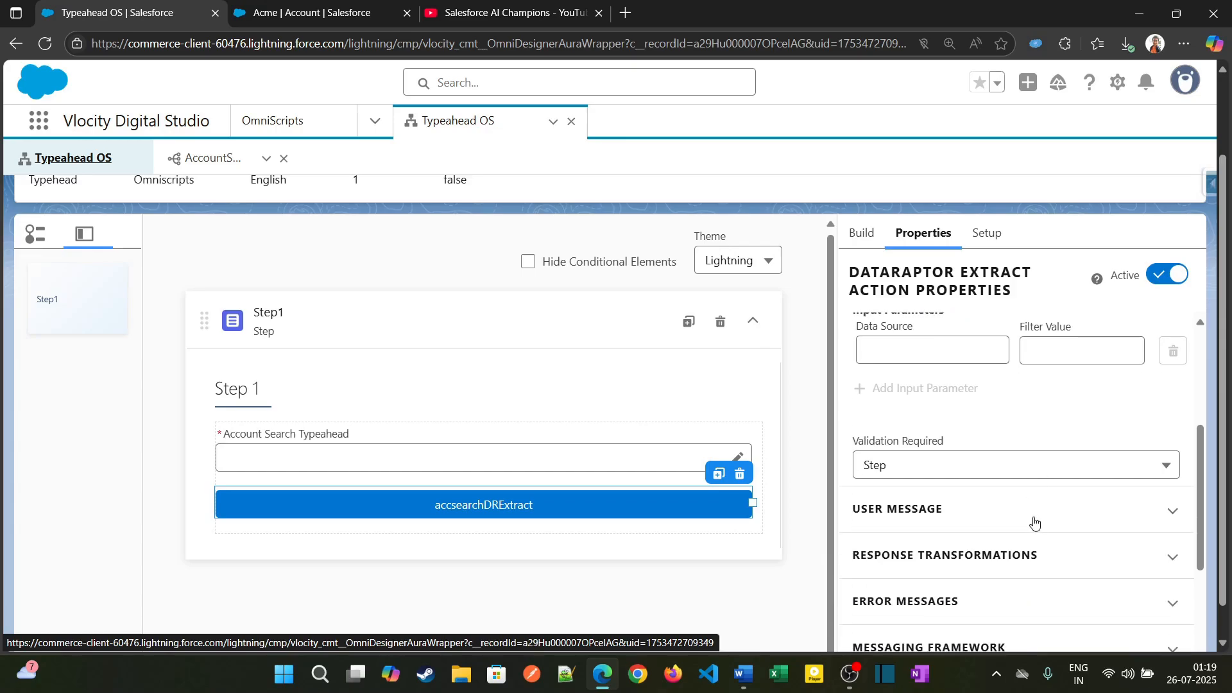
pyautogui.click(533, 456)
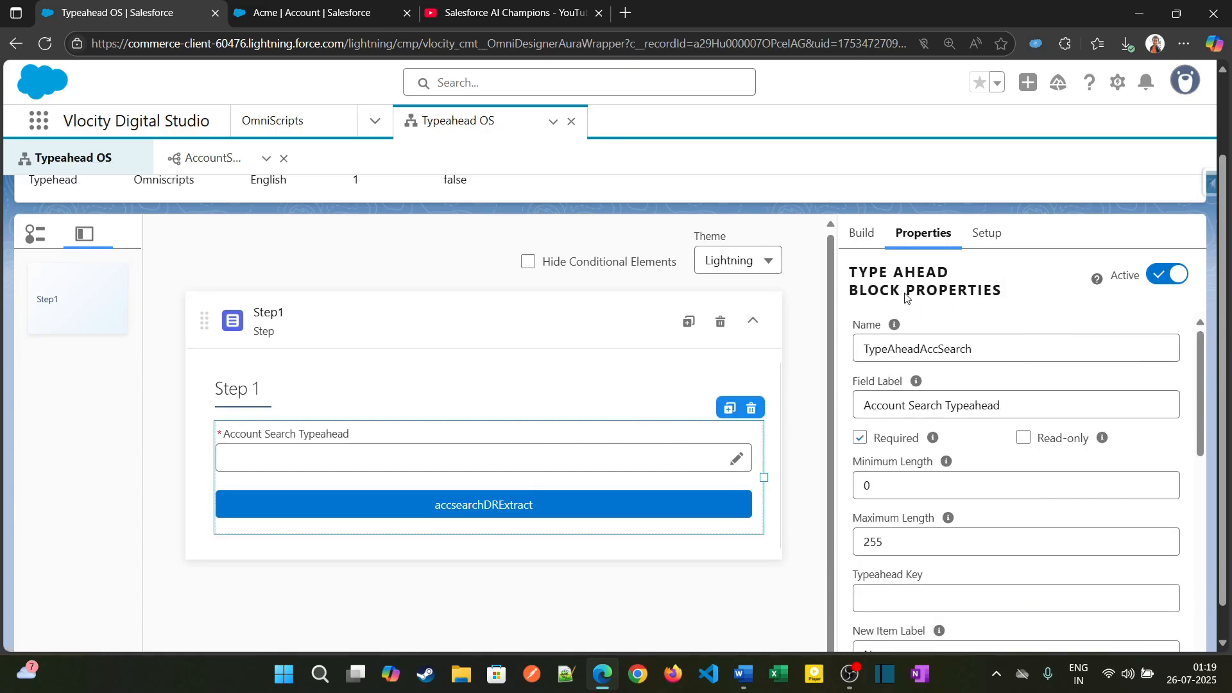
pyautogui.doubleClick(996, 346)
pyautogui.hotkey('ctrl', 'c')
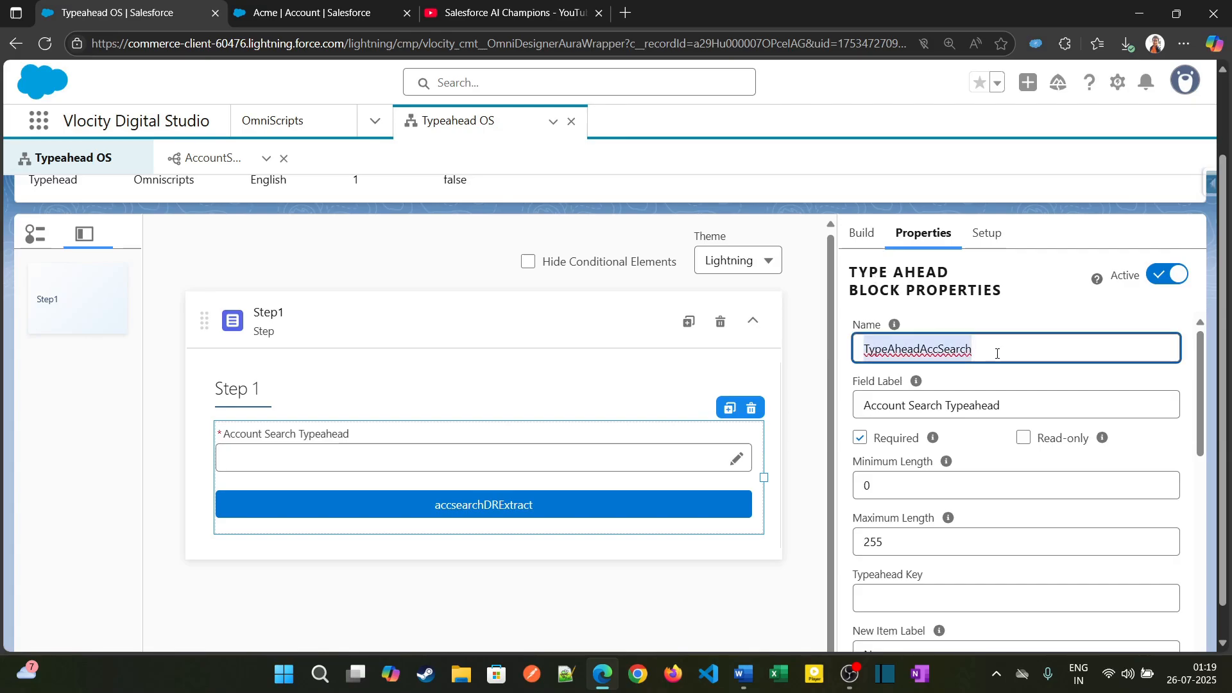
# Step: Add an input parameter to the accsearchDRExtract action with data source TypeAheadAccSearch and filter value NameKey
pyautogui.click(559, 508)
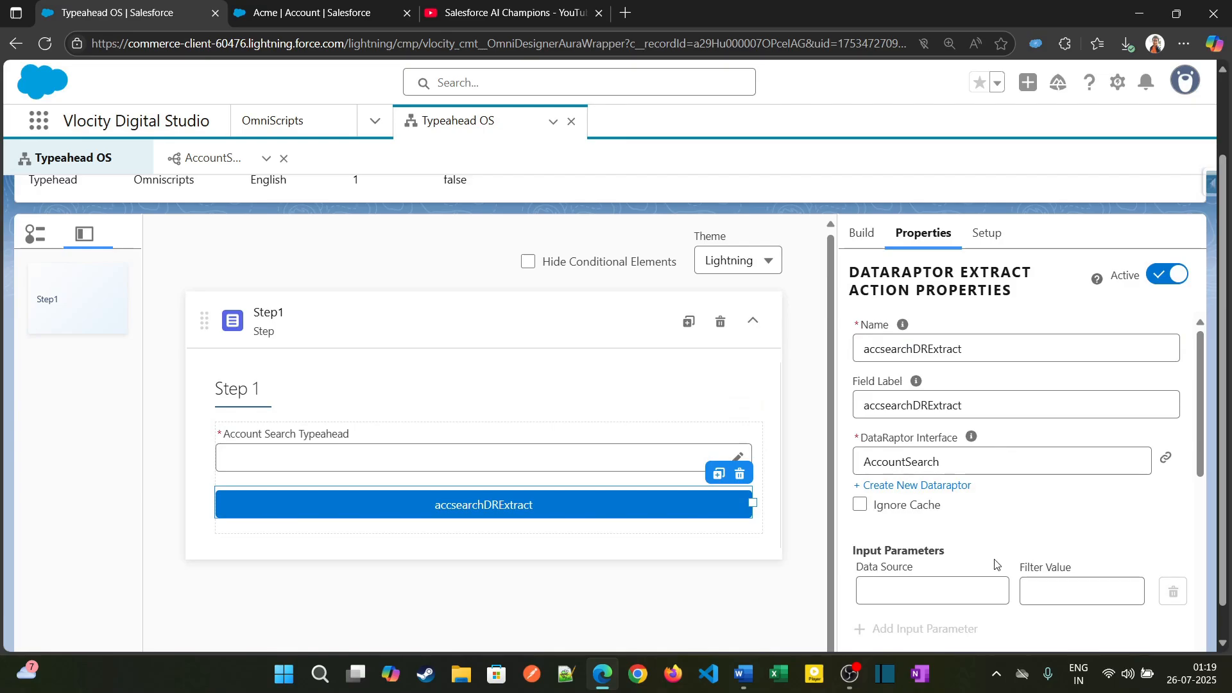
pyautogui.scroll(-1, 989, 570)
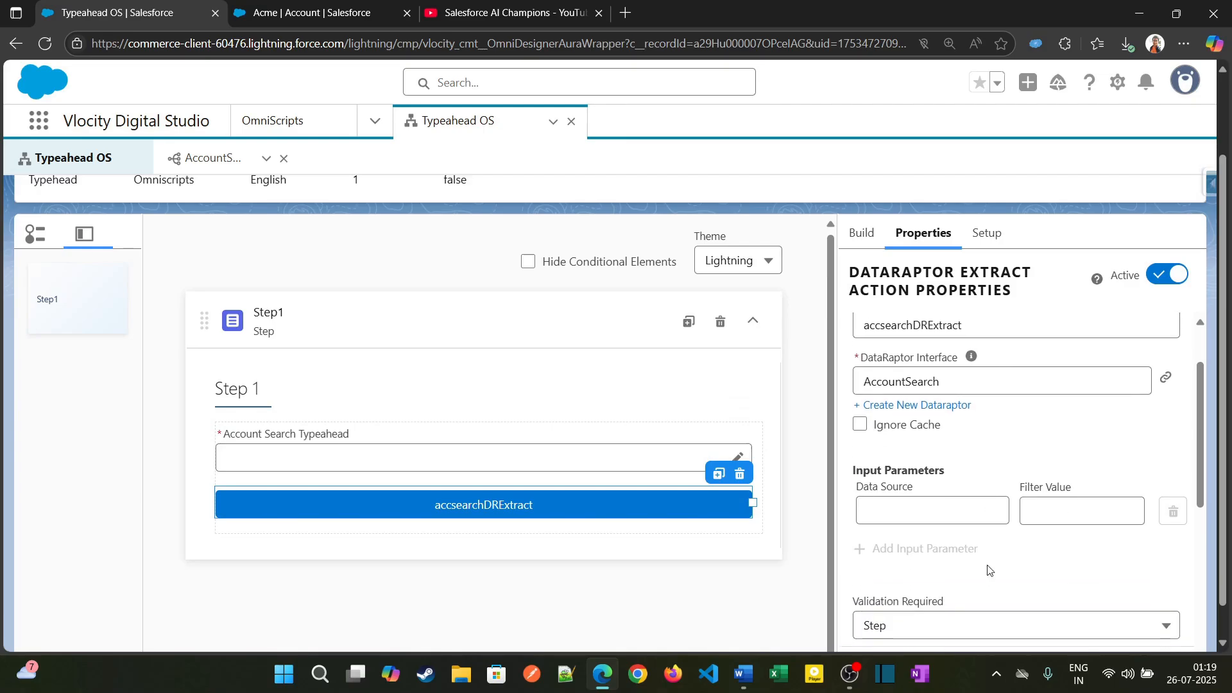
pyautogui.click(942, 517)
pyautogui.hotkey('ctrl', 'v')
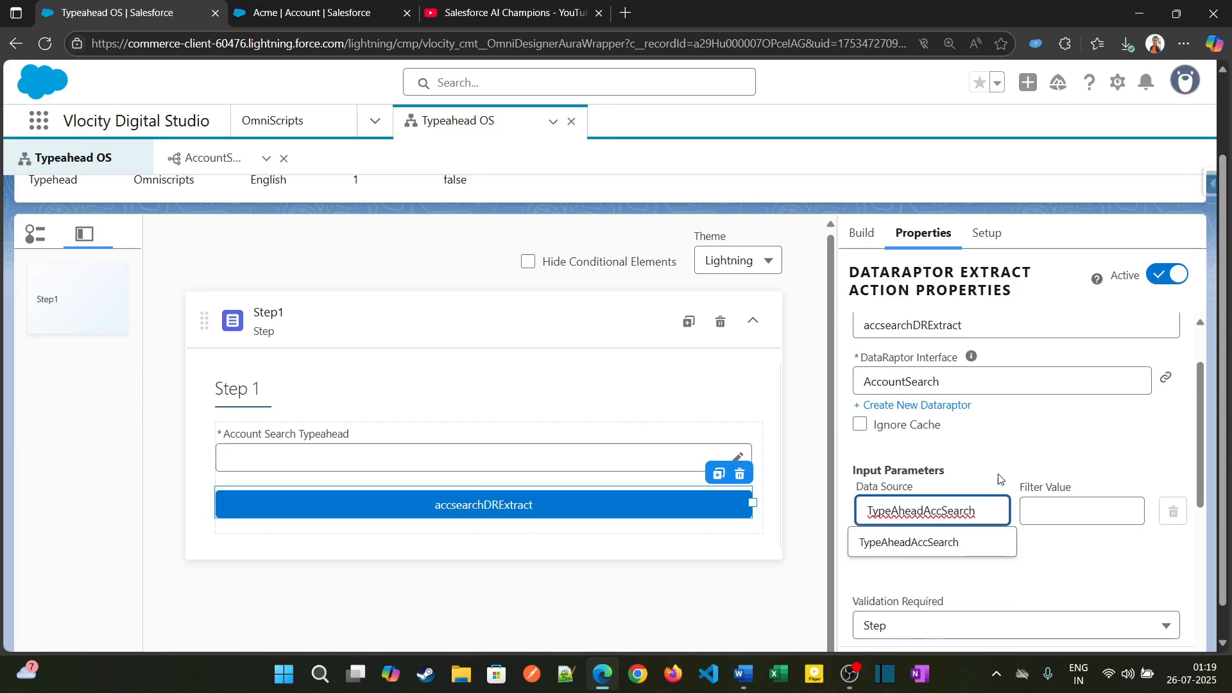
pyautogui.click(1013, 489)
pyautogui.click(1041, 510)
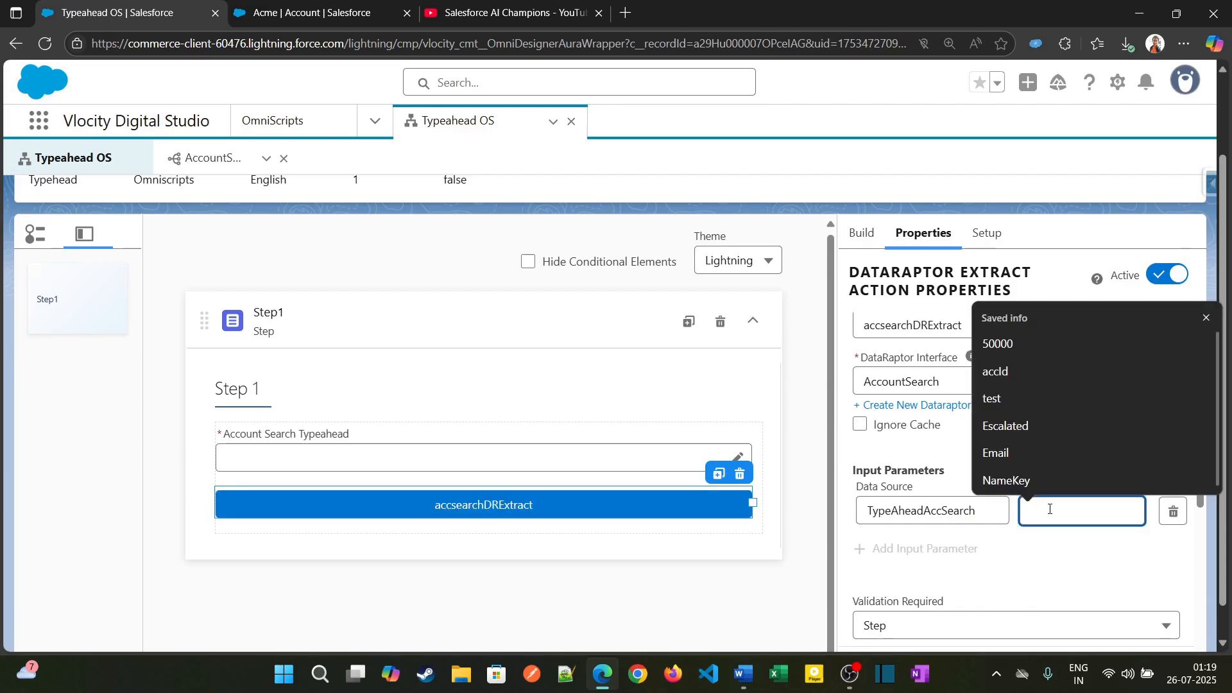
pyautogui.write('NameKey')
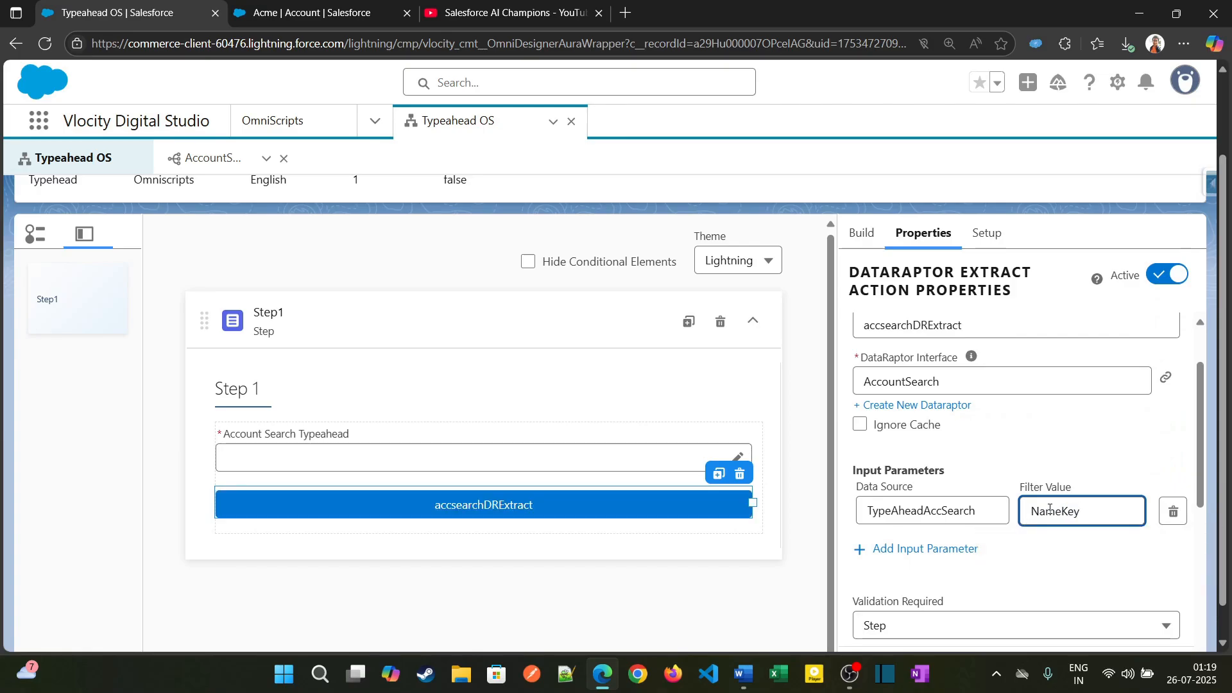
# Step: Check the Name filter's input key in the AccountSearch extract step and return to the Typeahead OS OmniScript
pyautogui.click(176, 158)
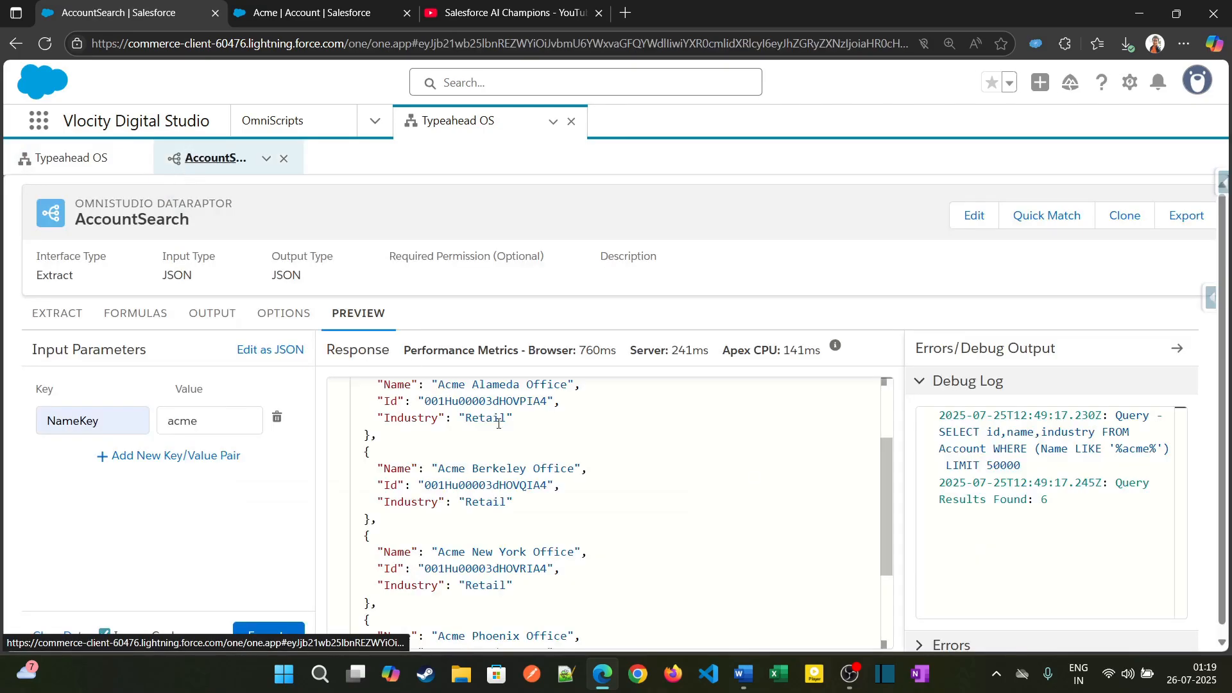
pyautogui.click(83, 323)
pyautogui.moveTo(710, 433); pyautogui.dragTo(651, 438)
pyautogui.click(674, 503)
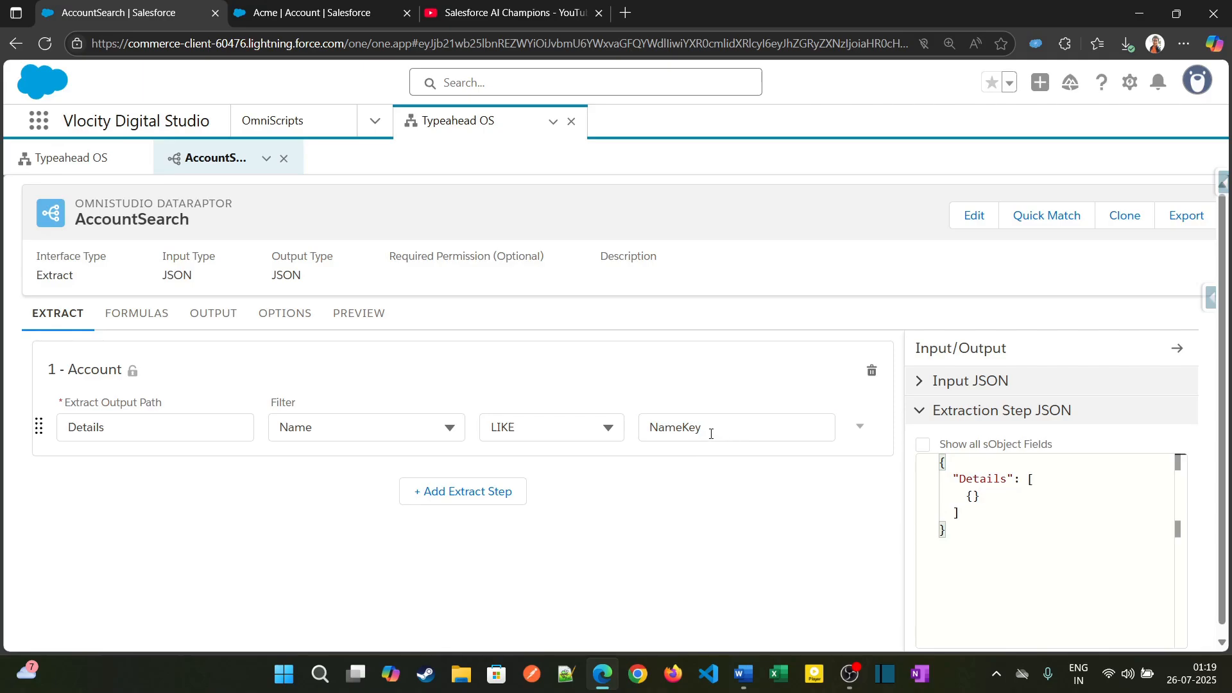
pyautogui.moveTo(711, 434); pyautogui.dragTo(650, 434)
pyautogui.click(666, 501)
pyautogui.click(82, 161)
pyautogui.scroll(-2, 1046, 565)
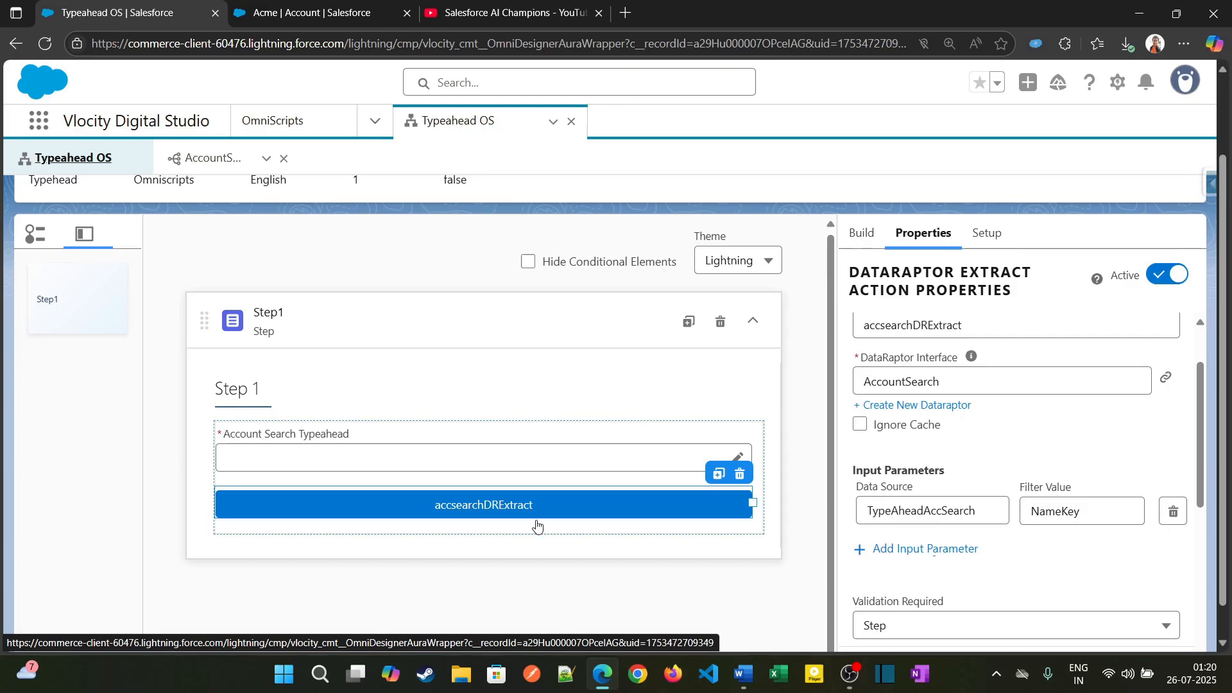
pyautogui.scroll(-1, 616, 533)
# Step: Review the properties of the Account Search Typeahead block and of the accsearchDRExtract action
pyautogui.click(630, 414)
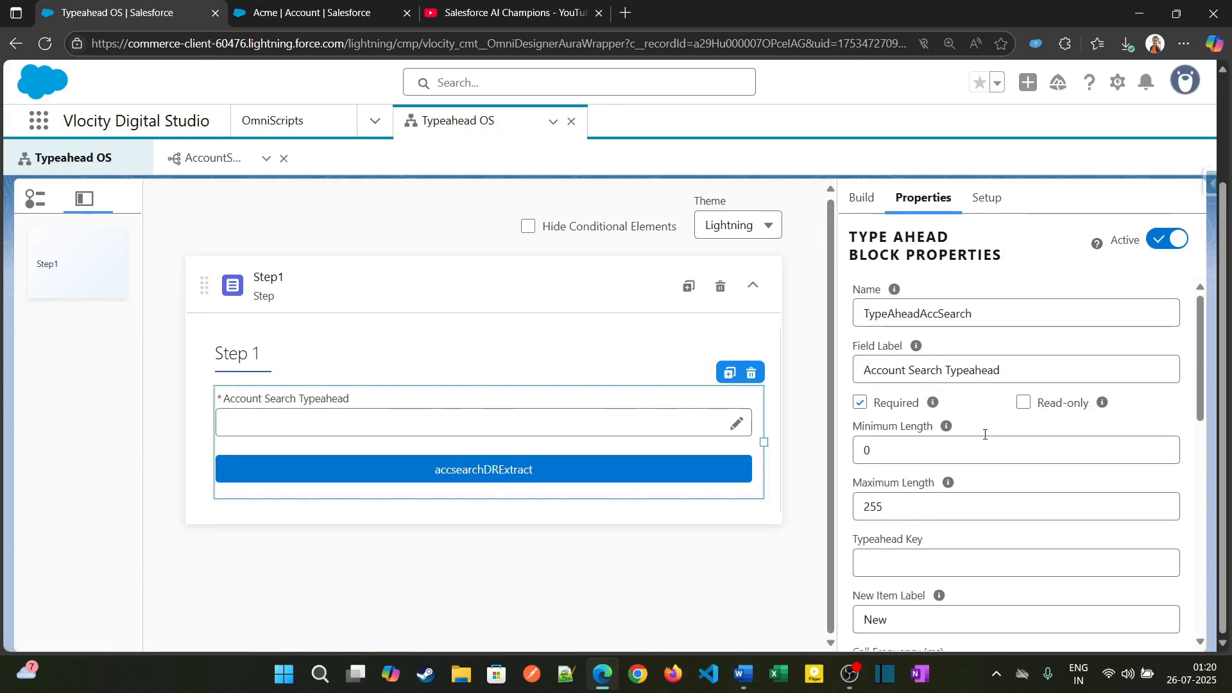
pyautogui.scroll(-6, 985, 432)
pyautogui.scroll(-3, 919, 538)
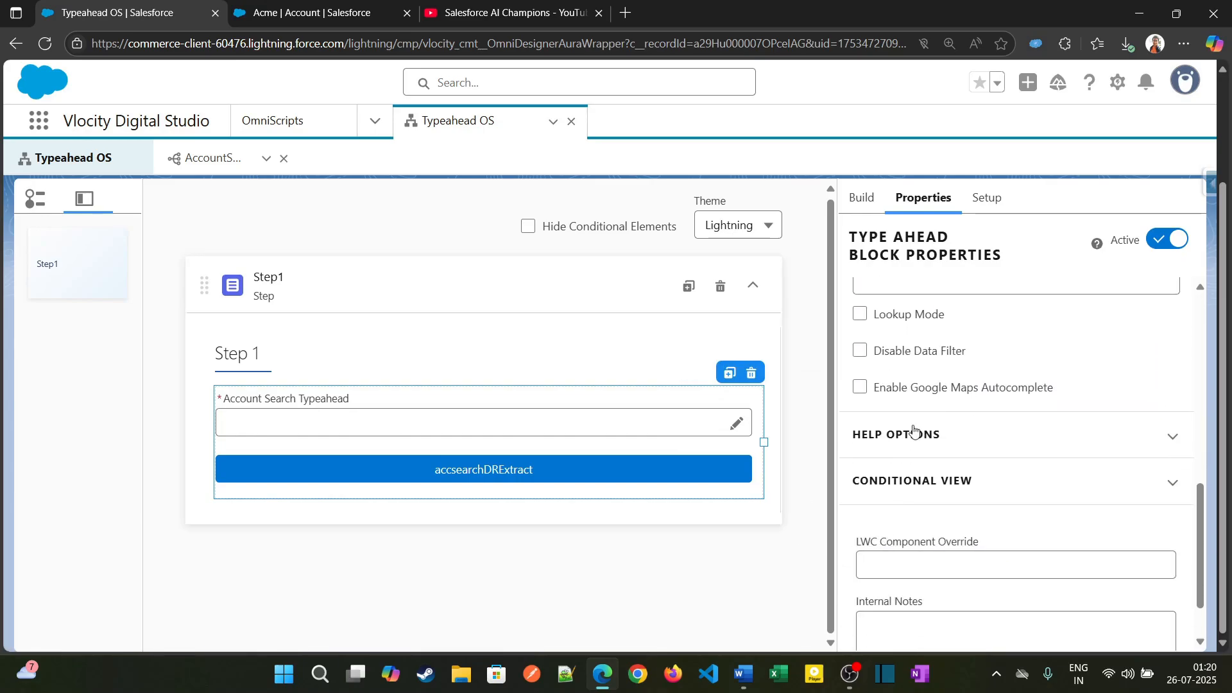
pyautogui.scroll(4, 916, 404)
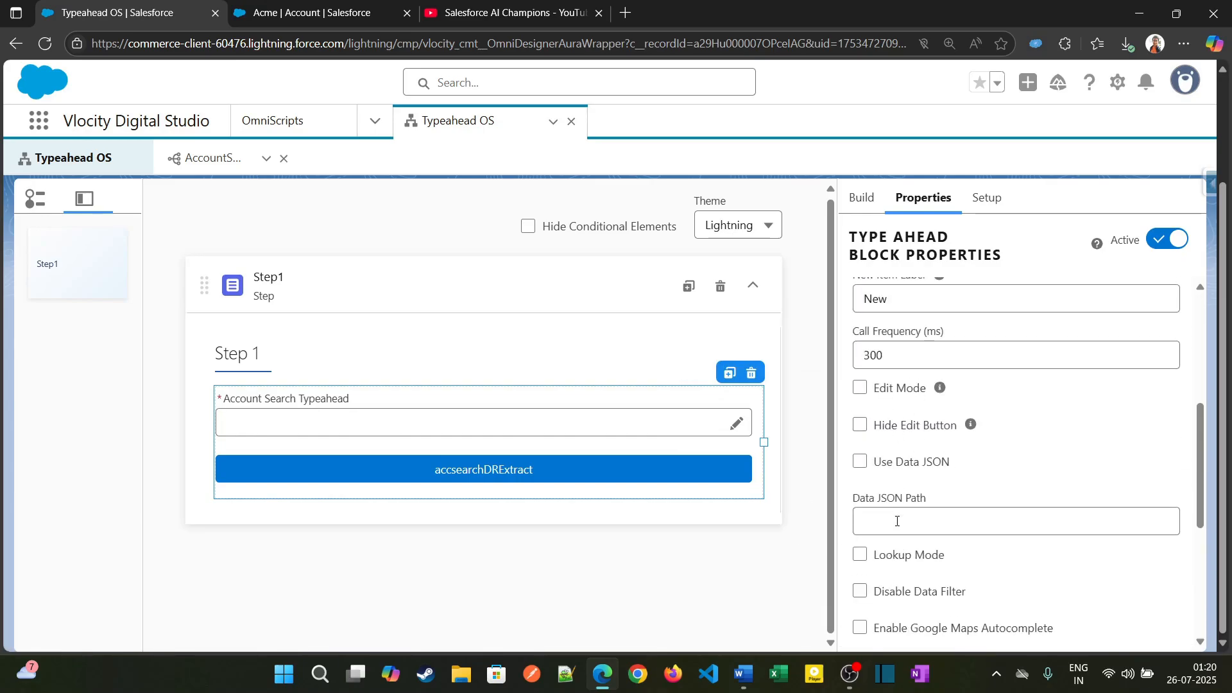
pyautogui.scroll(-2, 897, 521)
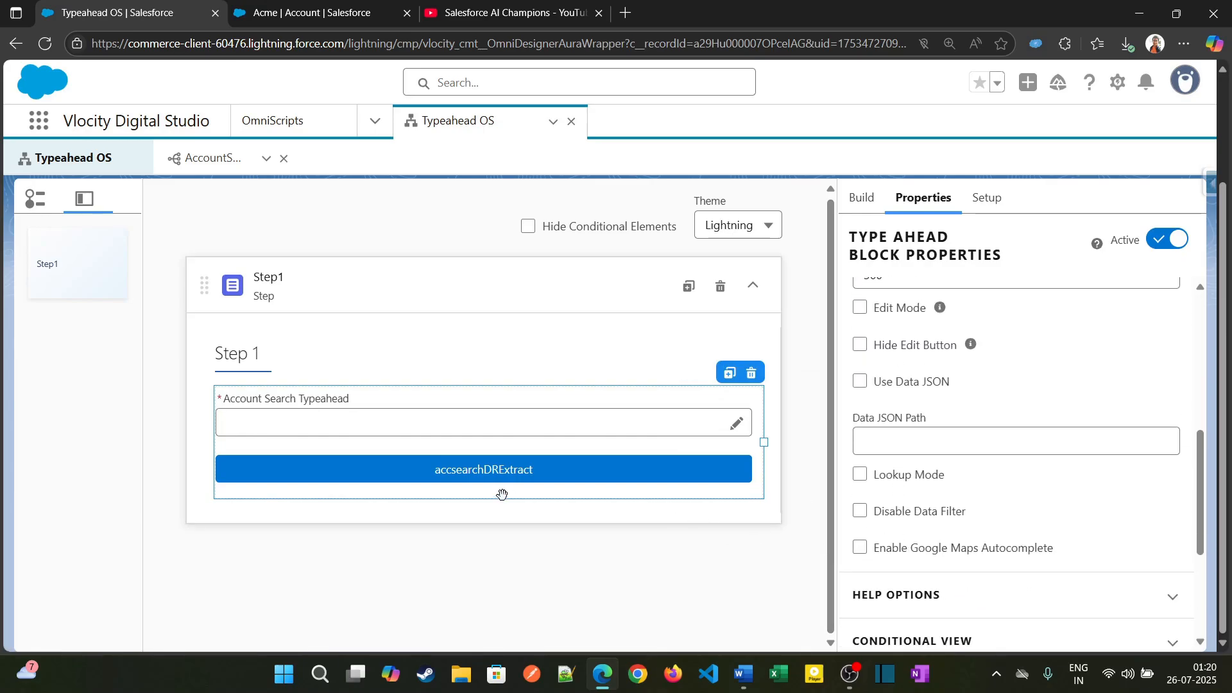
pyautogui.scroll(-3, 911, 533)
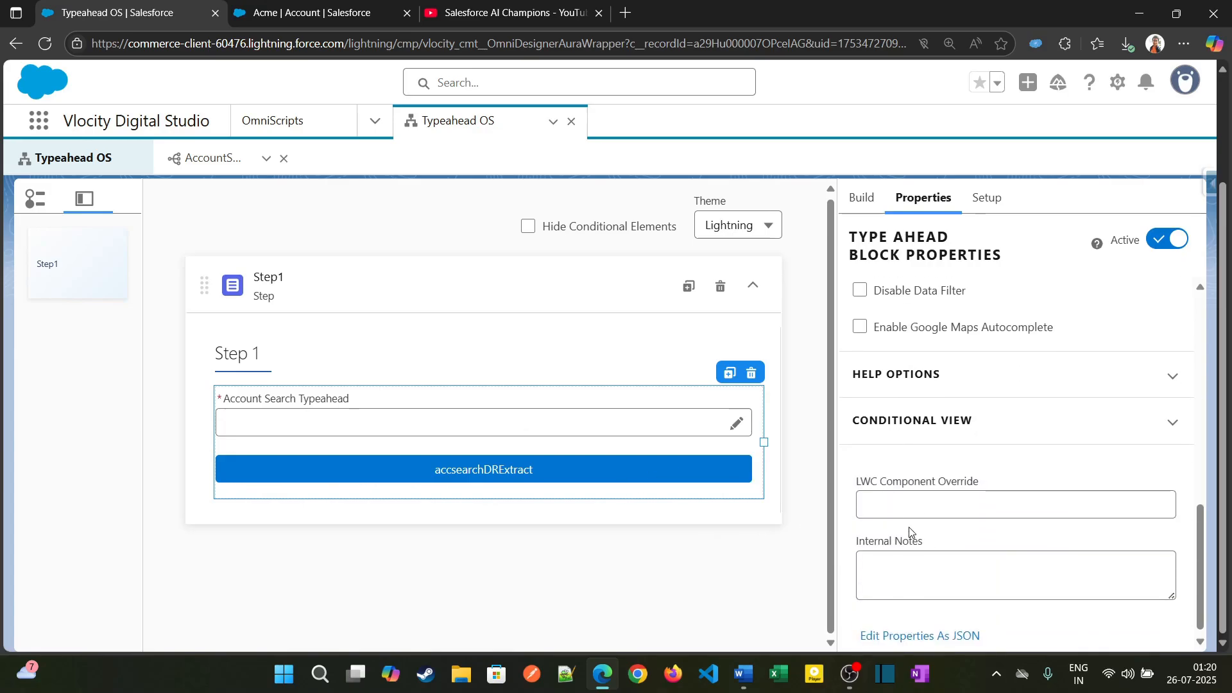
pyautogui.click(579, 462)
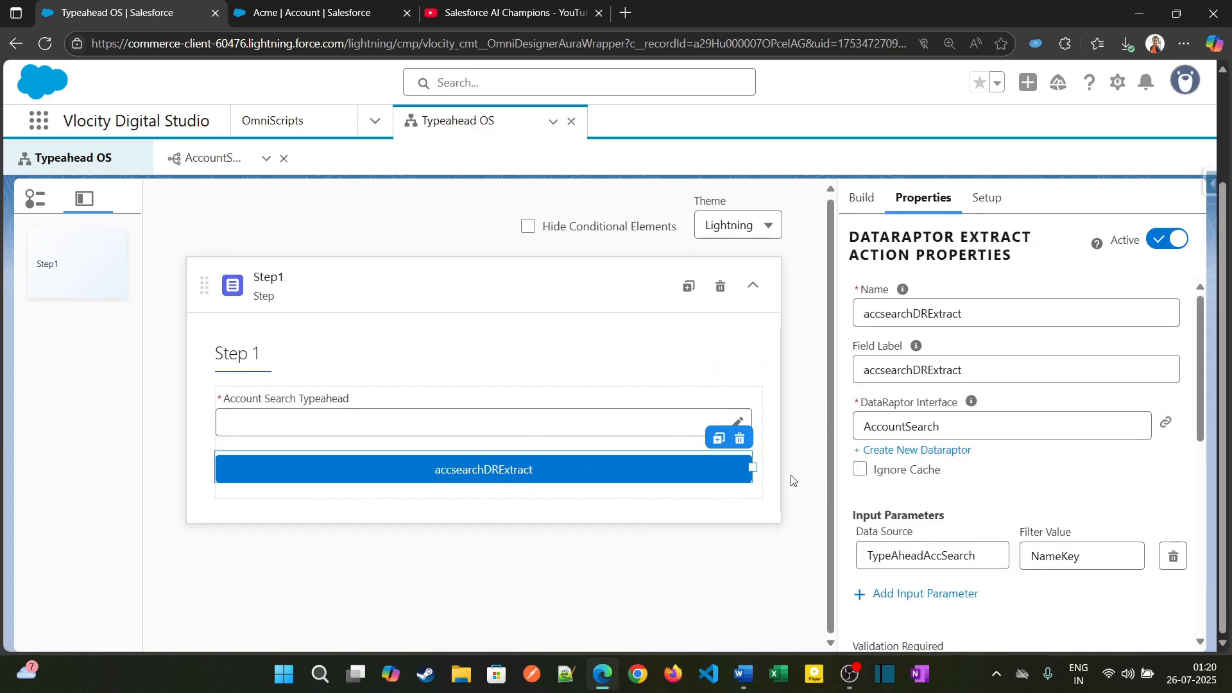
pyautogui.scroll(-2, 1027, 565)
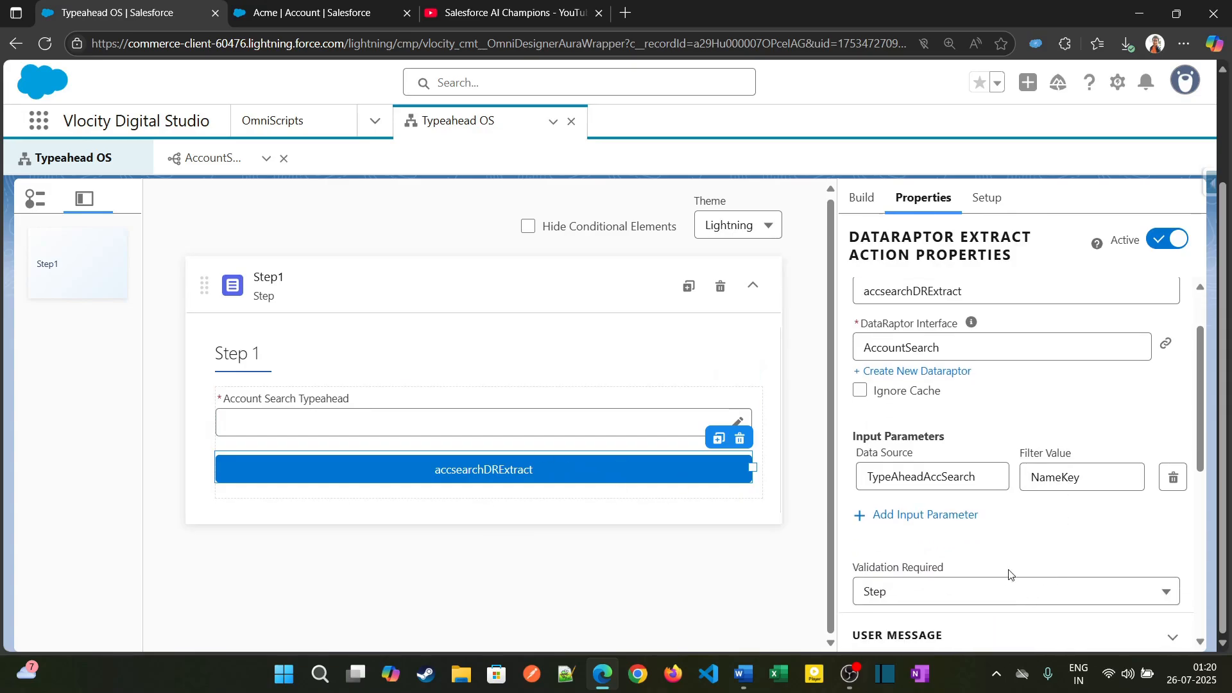
pyautogui.scroll(5, 968, 556)
# Step: Preview the OmniScript and test the Account Search Typeahead field by searching for acm
pyautogui.click(860, 216)
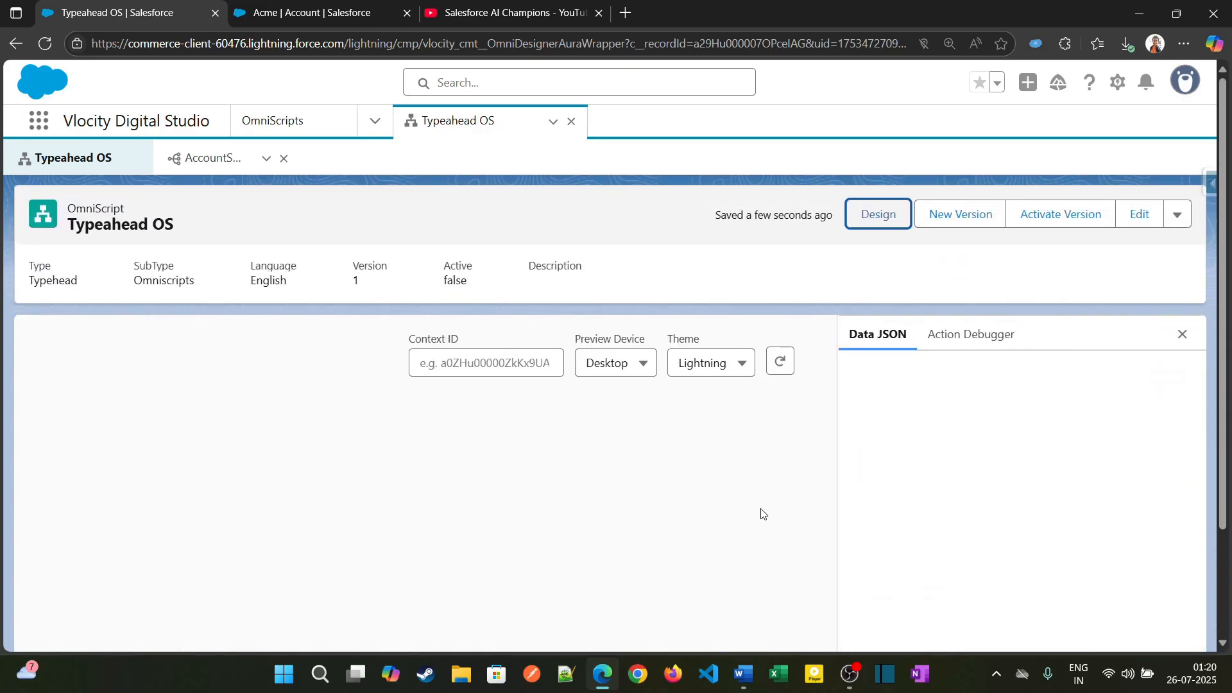
pyautogui.scroll(-2, 764, 511)
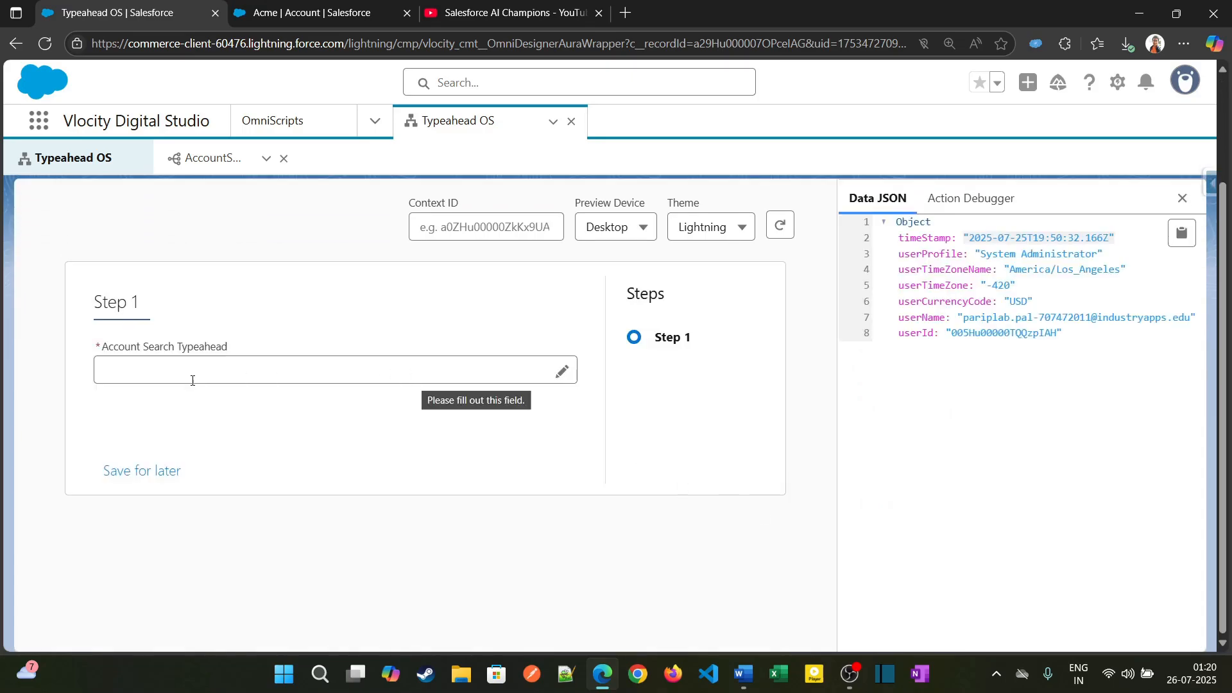
pyautogui.click(152, 381)
pyautogui.write('a')
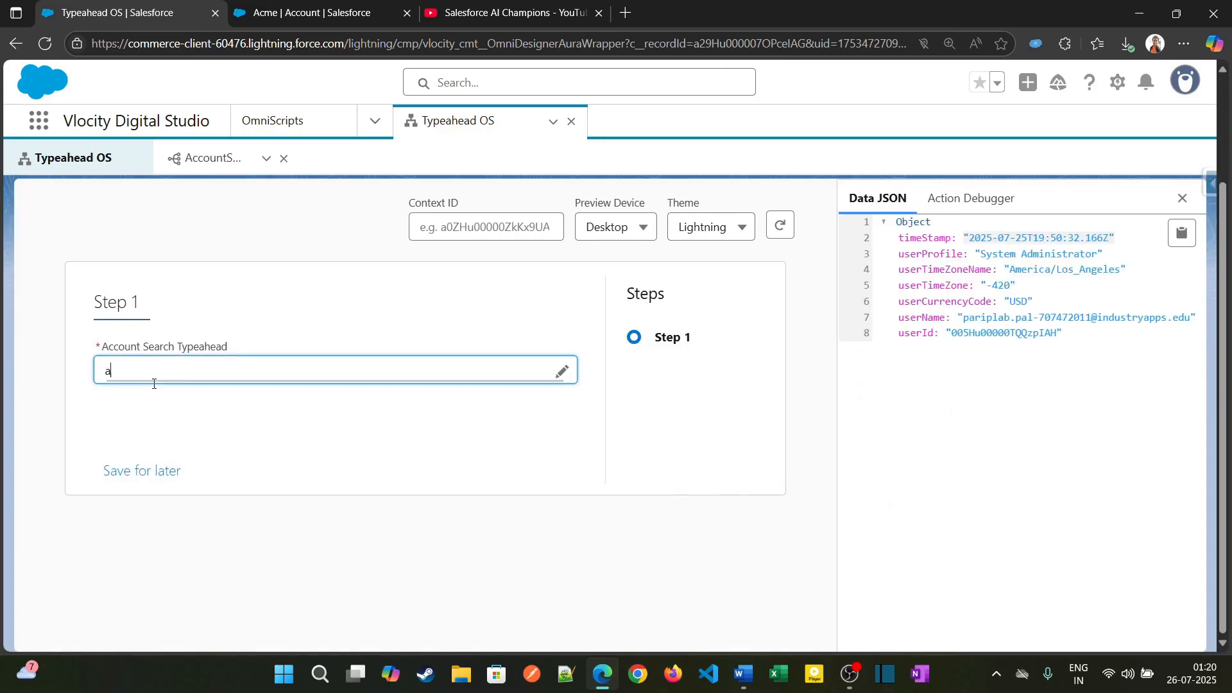
pyautogui.write('cm')
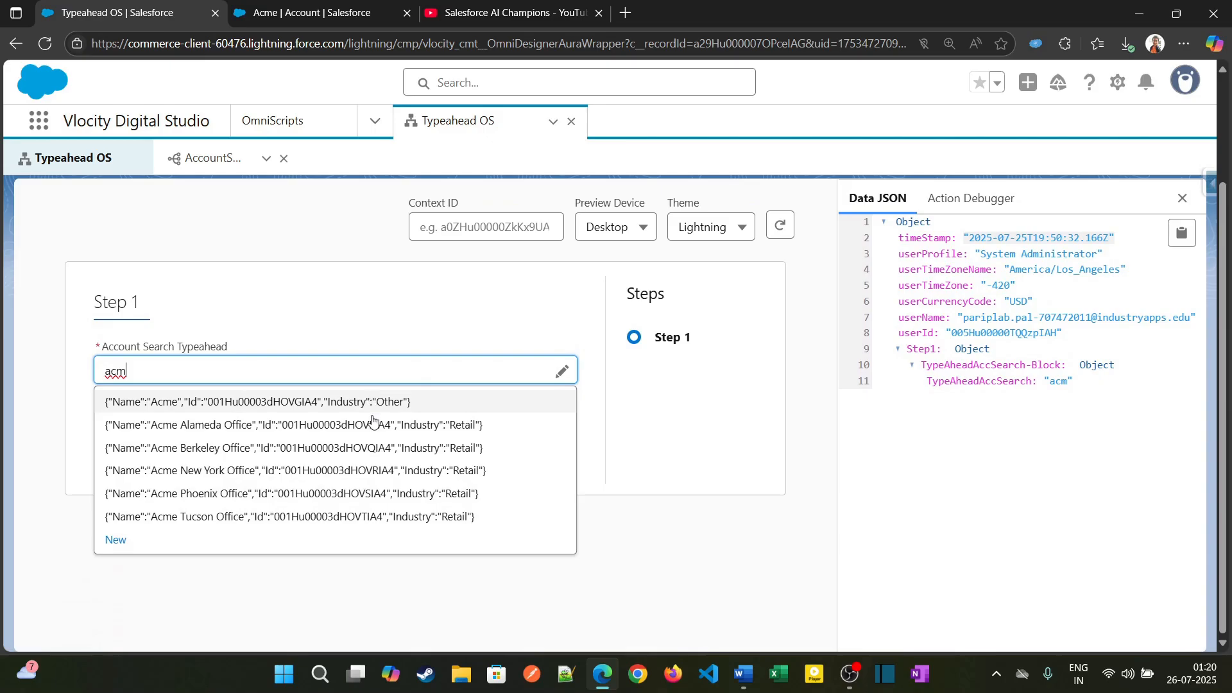
pyautogui.click(772, 472)
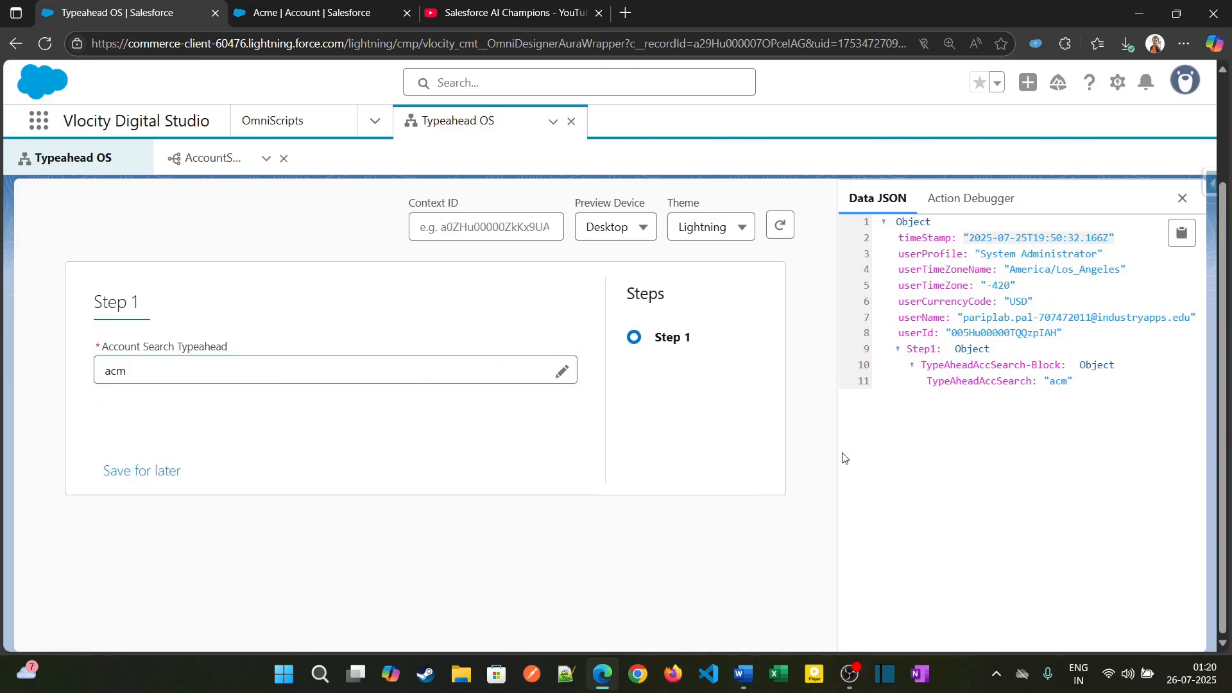
# Step: Return to the design view and set the Typeahead Key of the Account Search Typeahead block to Name
pyautogui.scroll(2, 936, 267)
pyautogui.click(879, 214)
pyautogui.scroll(-3, 556, 503)
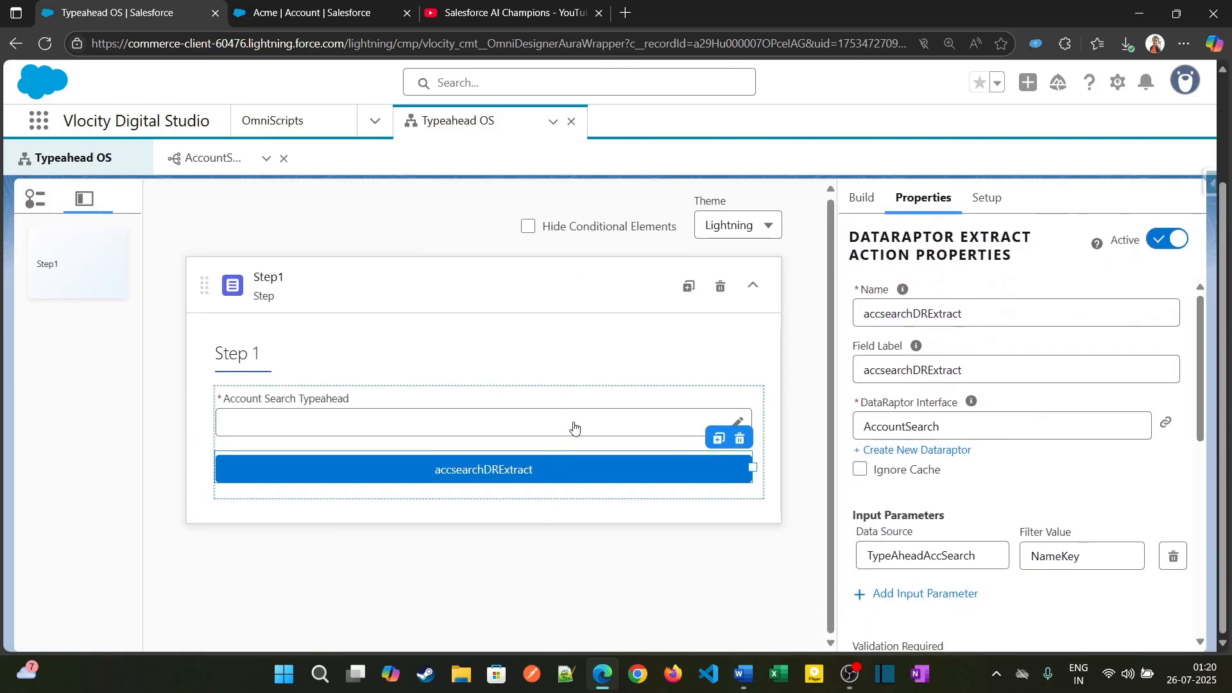
pyautogui.click(619, 427)
pyautogui.scroll(-6, 1033, 520)
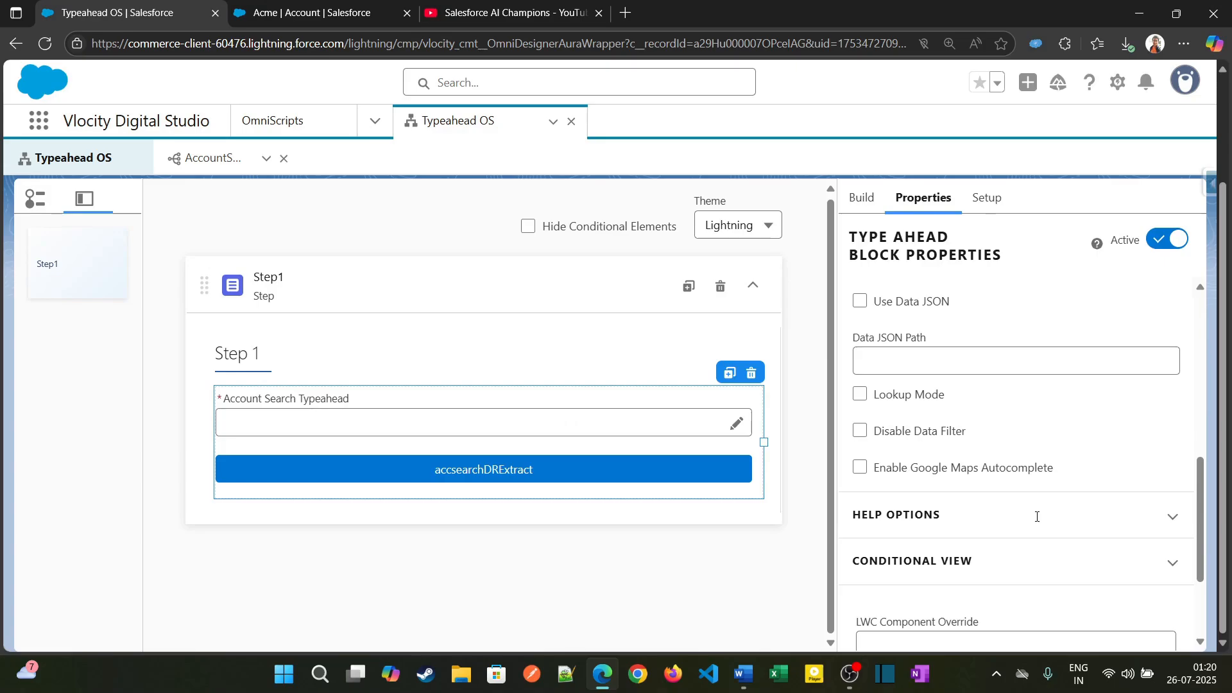
pyautogui.scroll(2, 1029, 517)
pyautogui.scroll(2, 1030, 516)
pyautogui.scroll(-3, 974, 524)
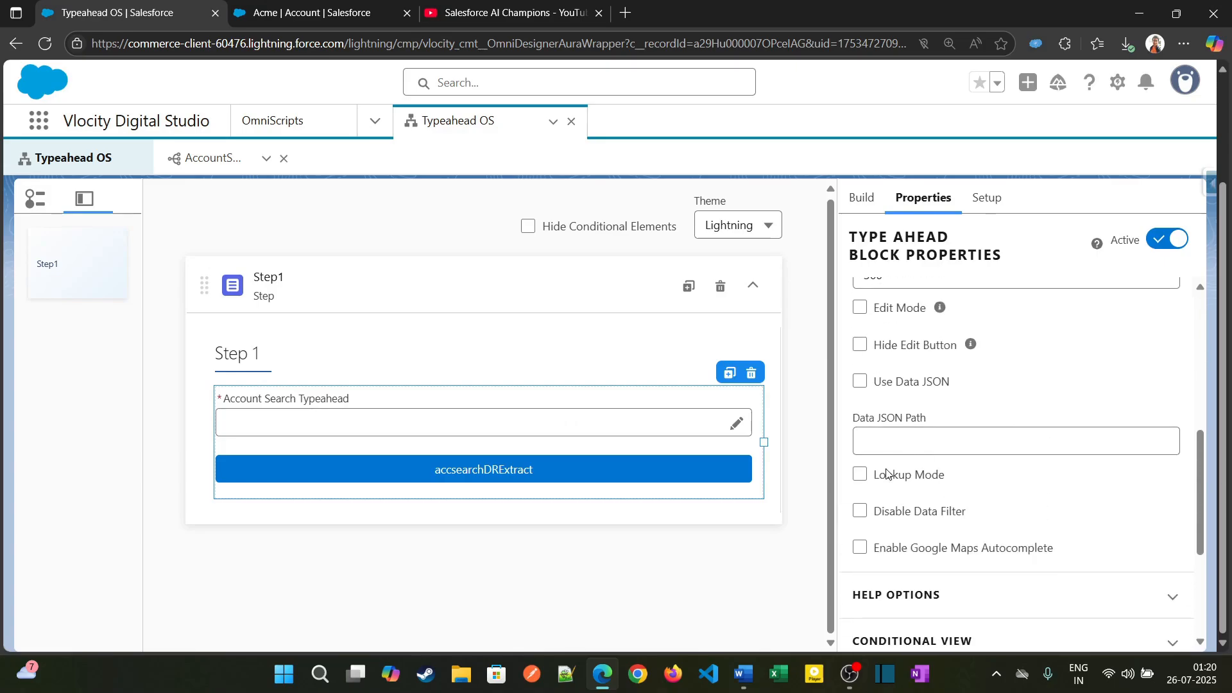
pyautogui.scroll(-2, 888, 475)
pyautogui.scroll(5, 890, 490)
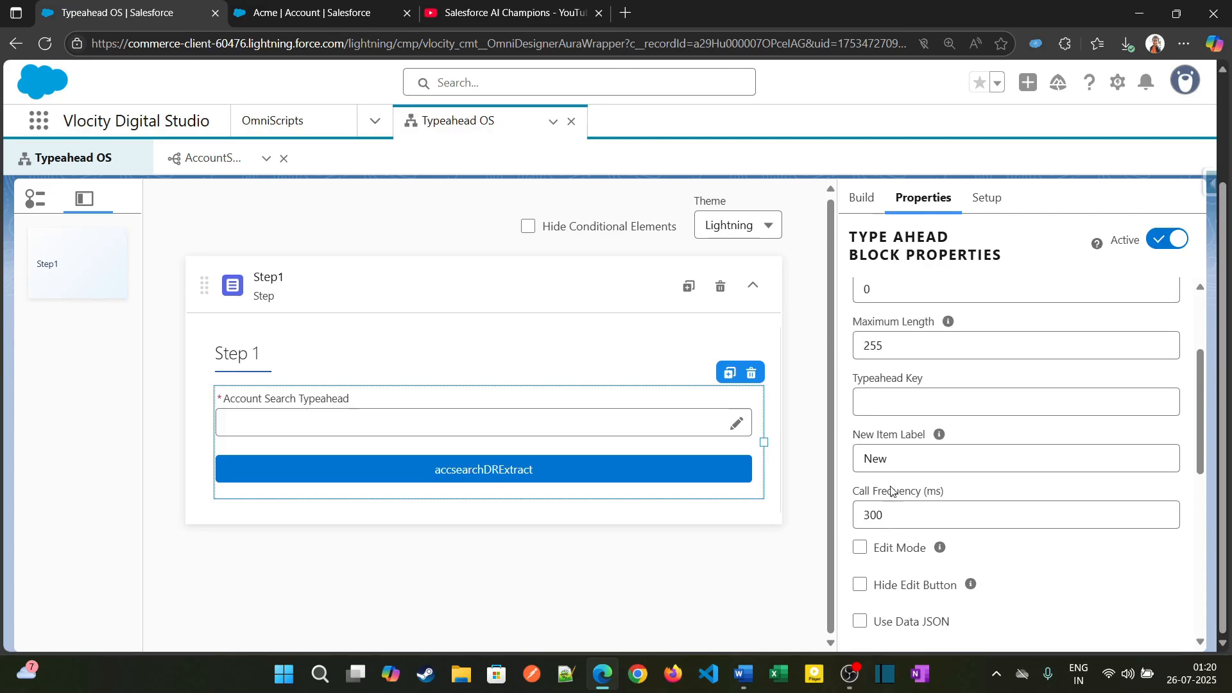
pyautogui.click(913, 394)
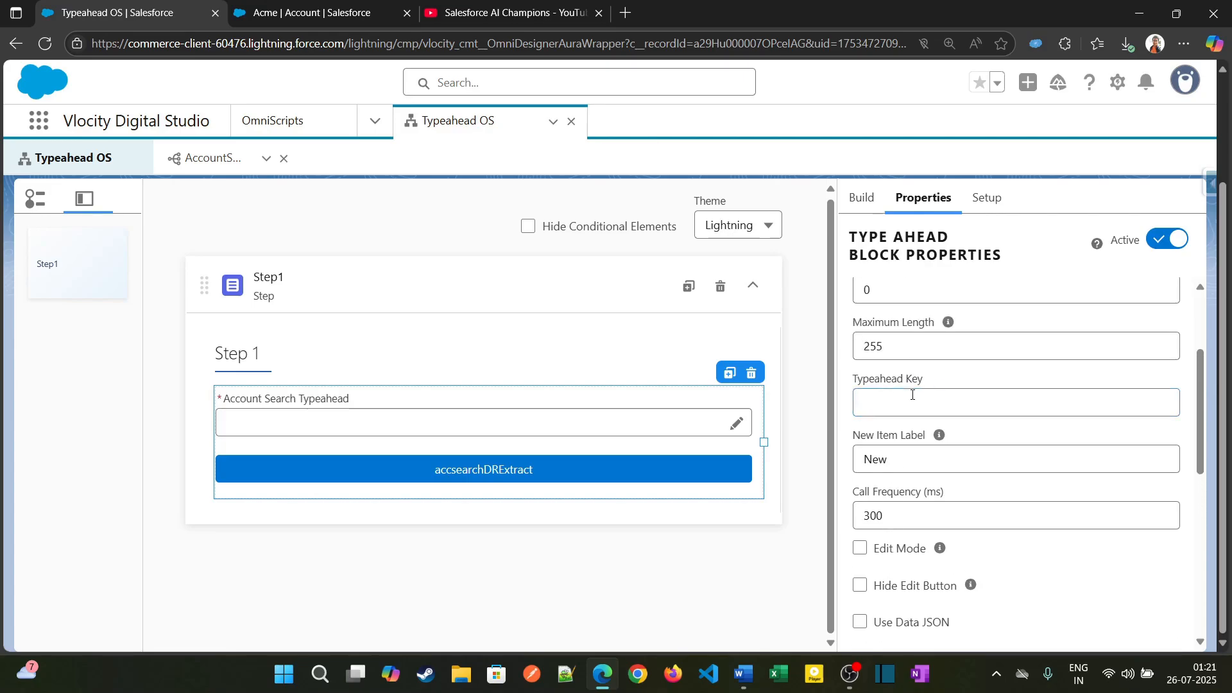
pyautogui.click(913, 395)
pyautogui.write('Name')
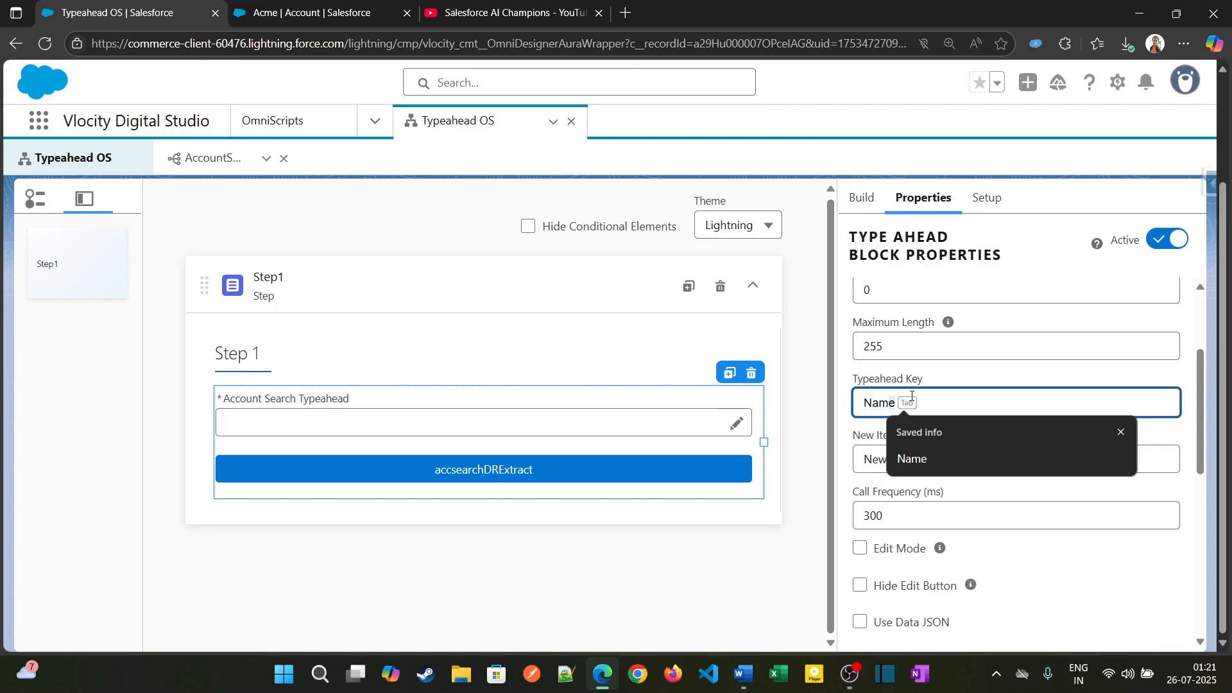
pyautogui.click(951, 383)
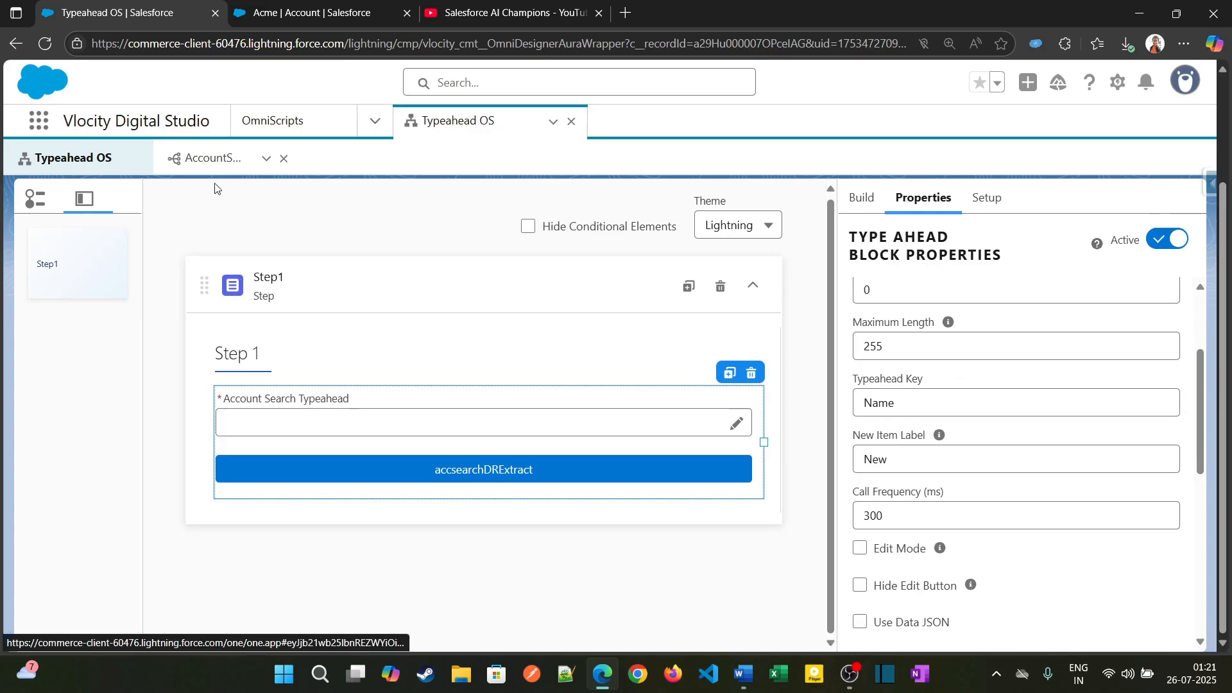
# Step: Compare the Typeahead Key with the account name key in the AccountSearch preview response and return to the OmniScript
pyautogui.click(193, 158)
pyautogui.click(342, 326)
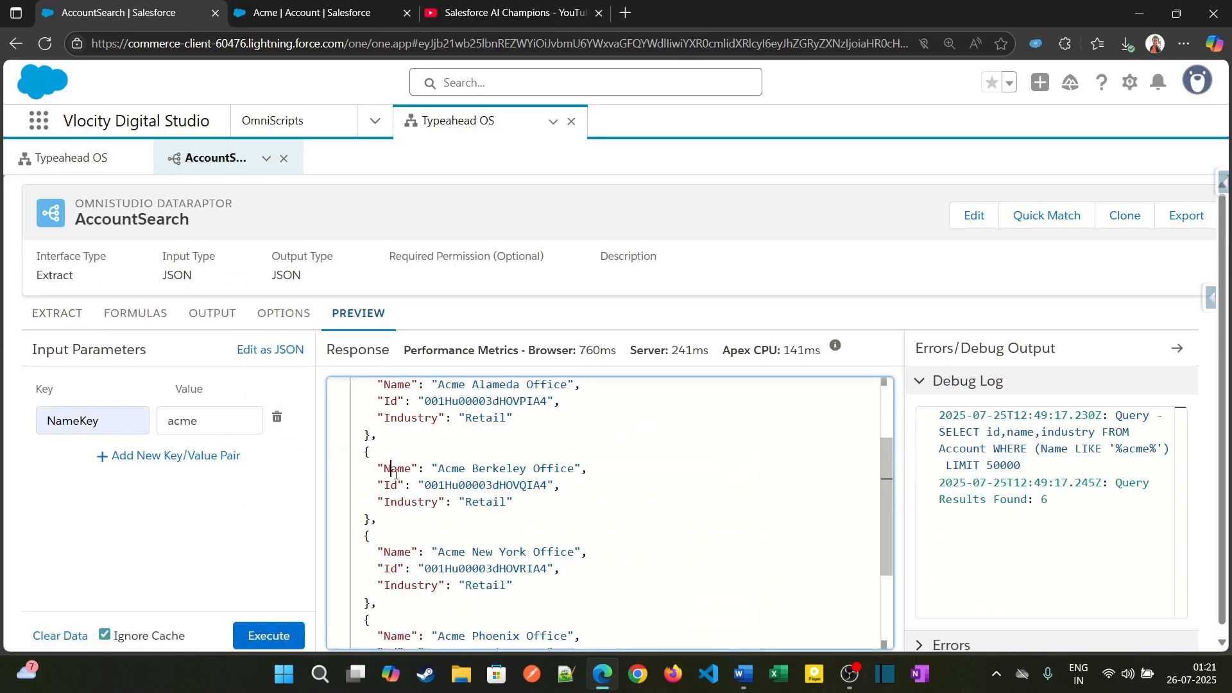
pyautogui.doubleClick(383, 470)
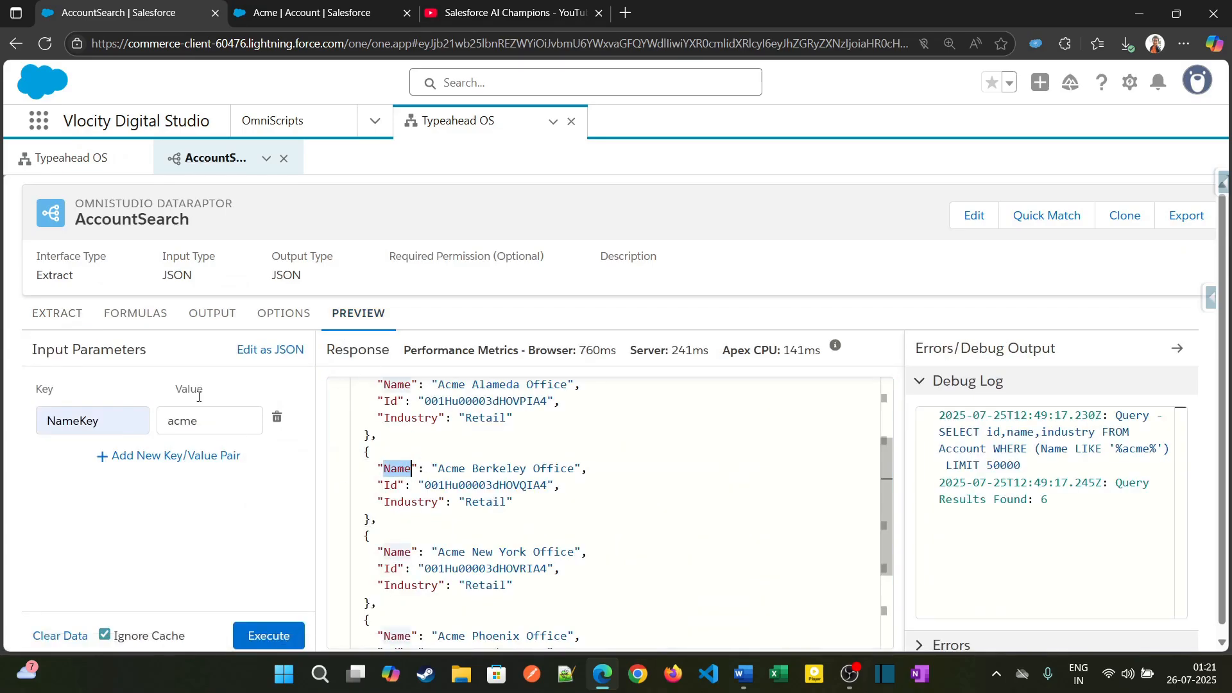
pyautogui.click(70, 158)
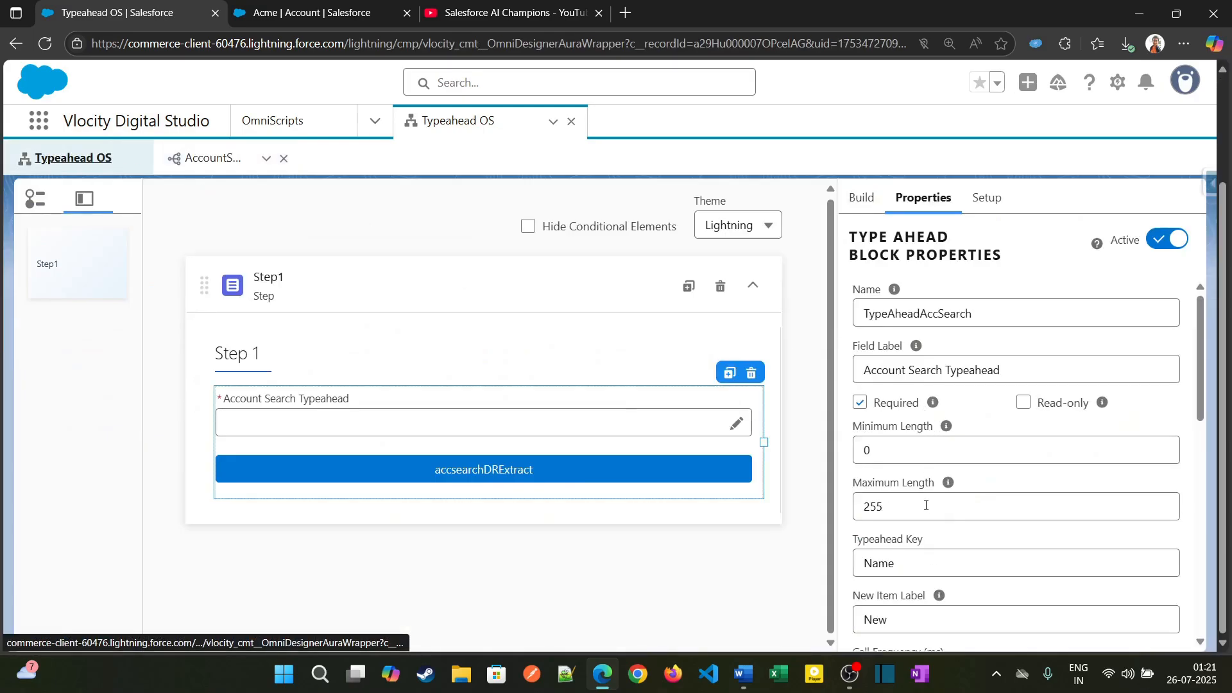
pyautogui.scroll(-1, 926, 505)
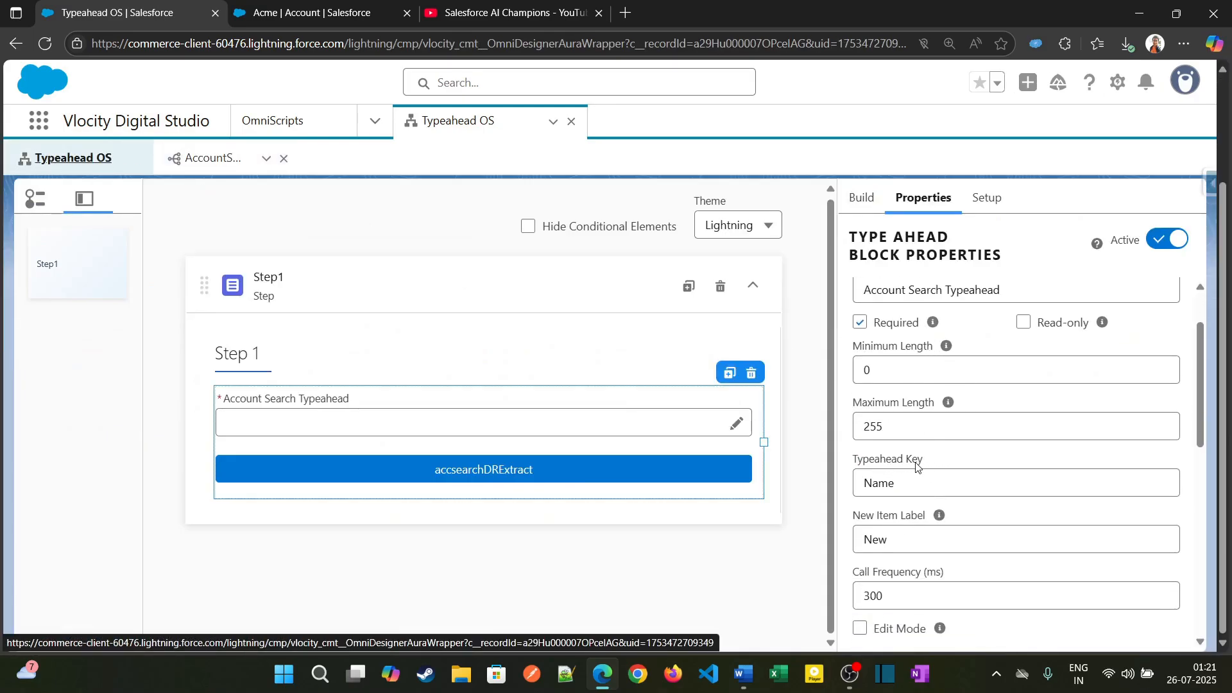
pyautogui.scroll(1, 917, 466)
pyautogui.scroll(2, 829, 417)
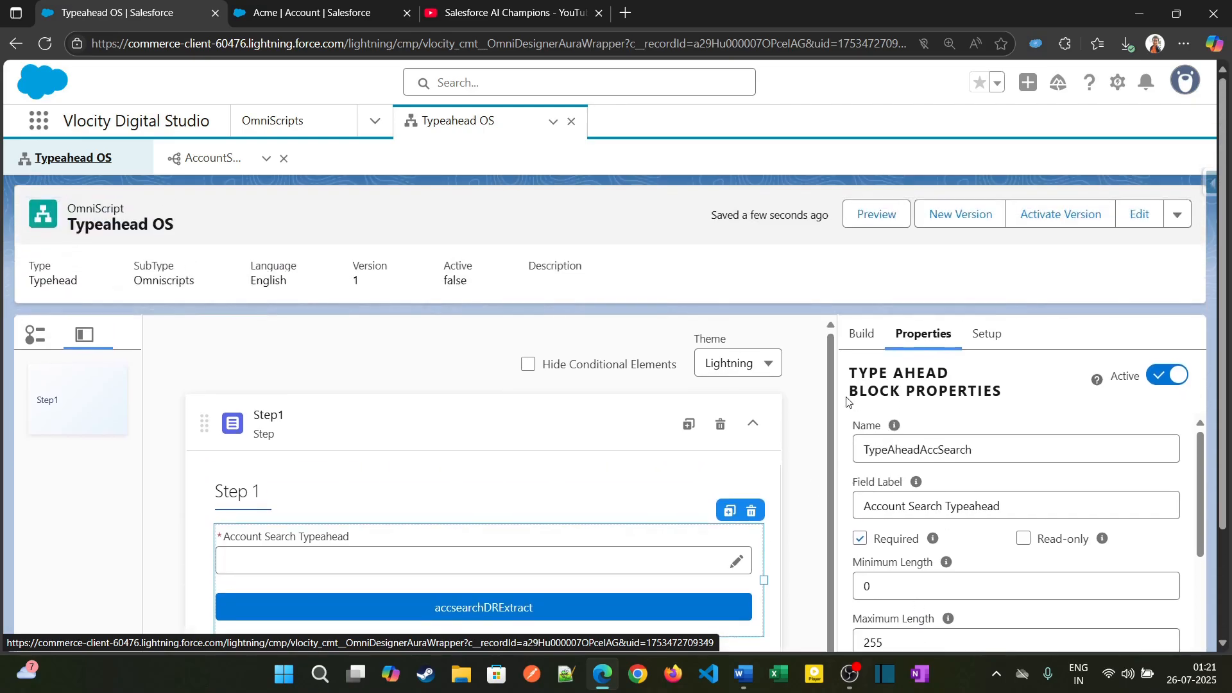
# Step: Preview the OmniScript again, search for acm in the Account Search Typeahead field and look through the suggestions
pyautogui.click(865, 211)
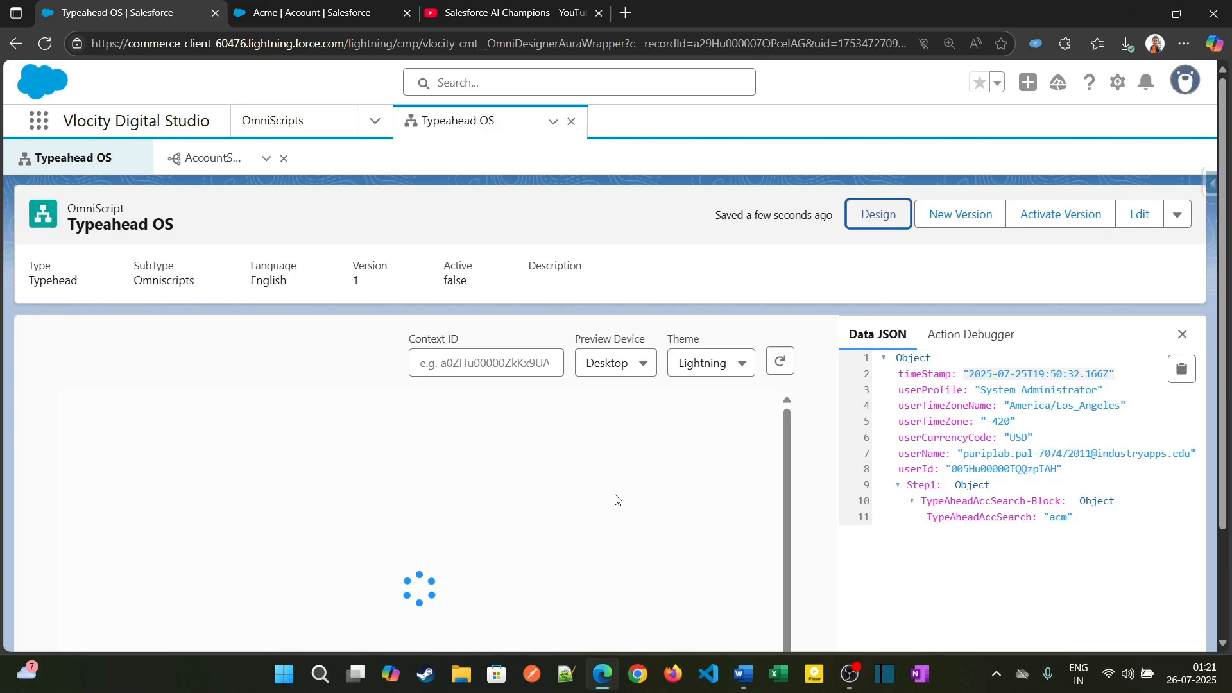
pyautogui.click(390, 512)
pyautogui.write('acm')
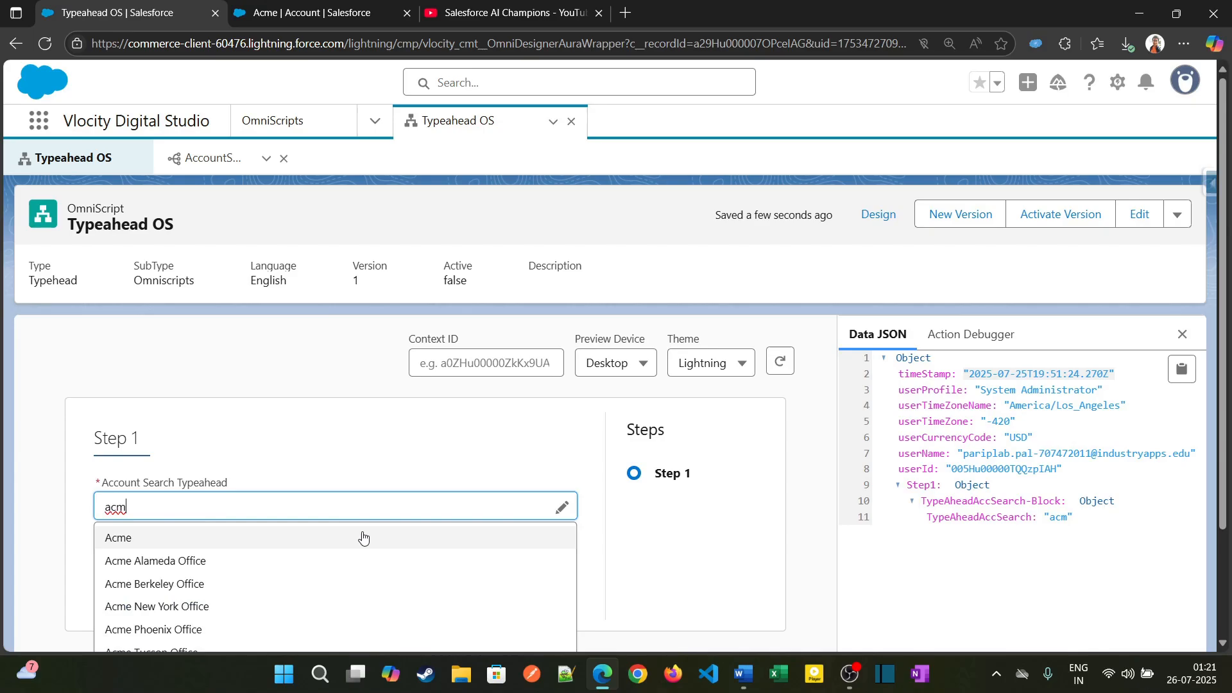
pyautogui.scroll(-2, 360, 534)
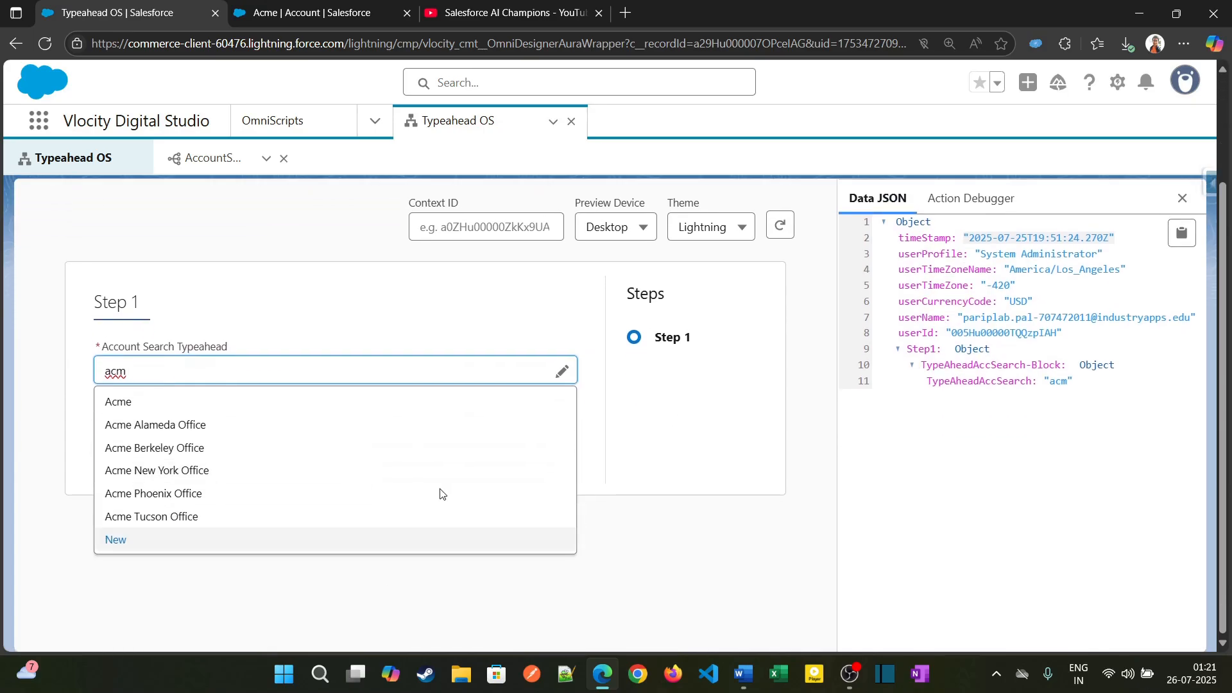
# Step: Select Acme from the suggestions to inspect its Data JSON, and return to the design view to review the type ahead block's options
pyautogui.click(456, 414)
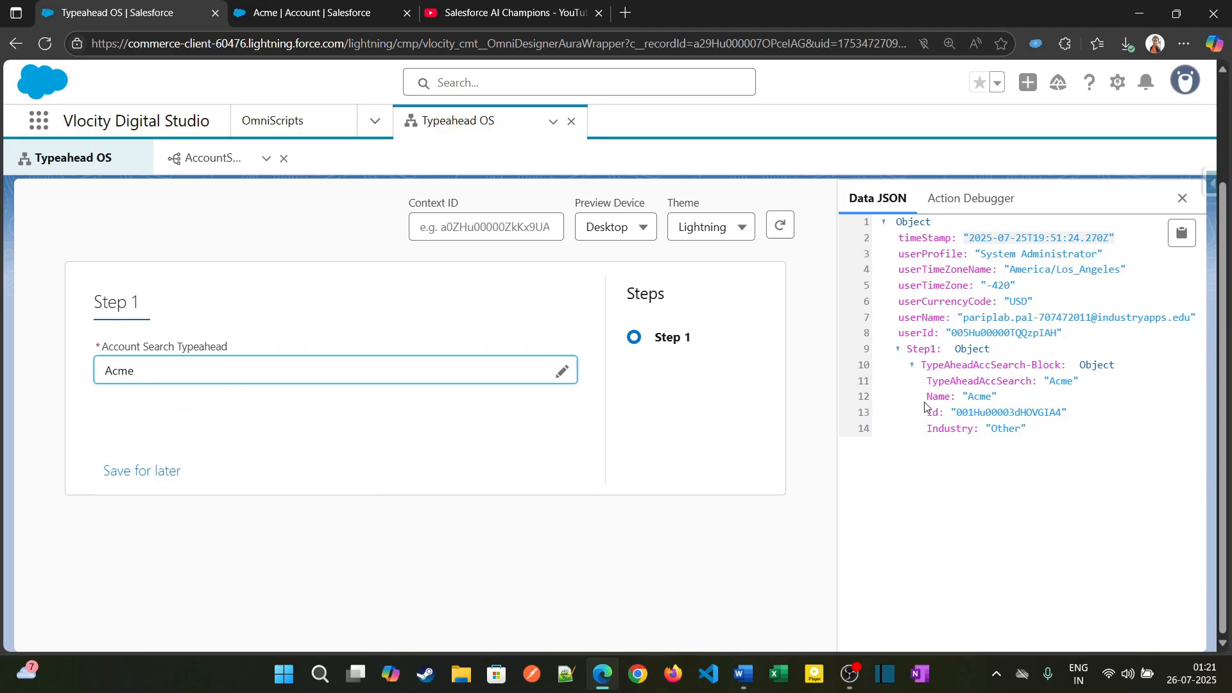
pyautogui.click(933, 403)
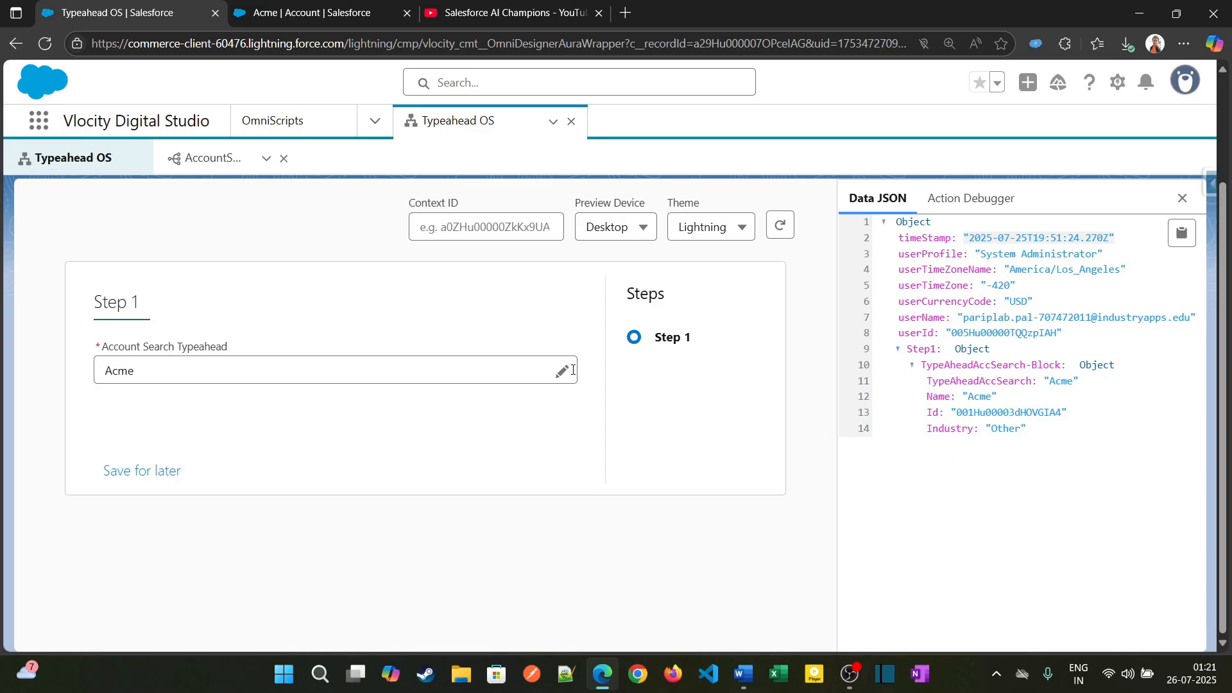
pyautogui.scroll(3, 737, 343)
pyautogui.click(876, 214)
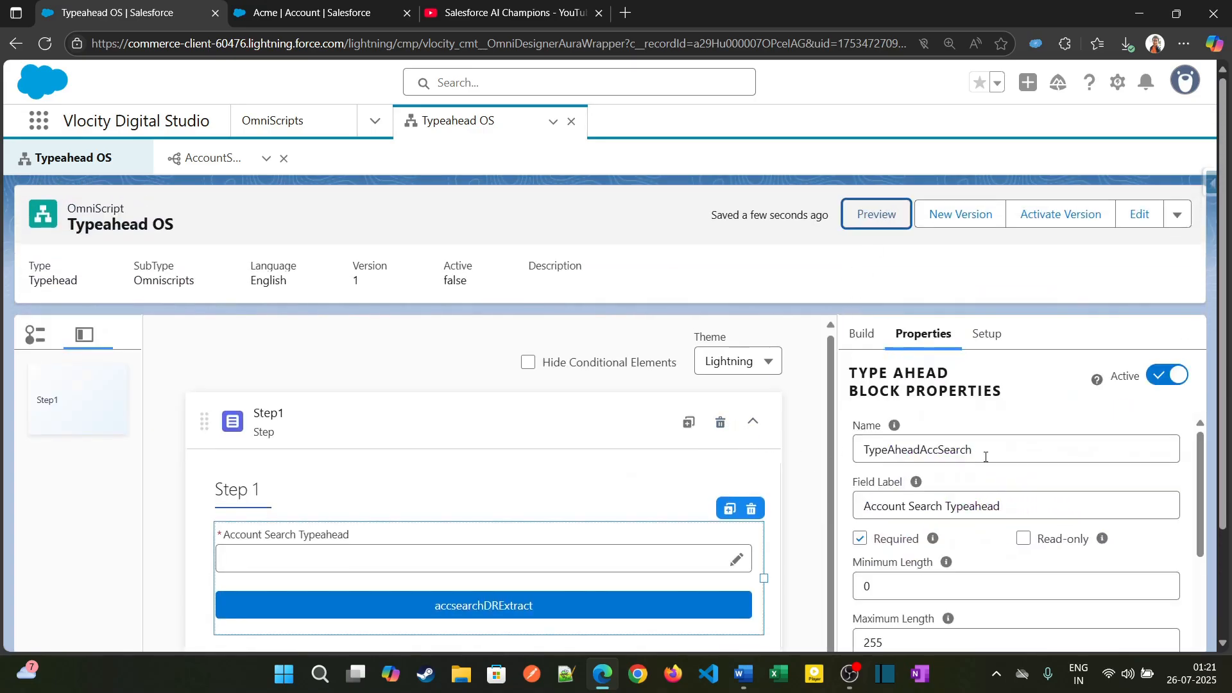
pyautogui.scroll(-5, 986, 457)
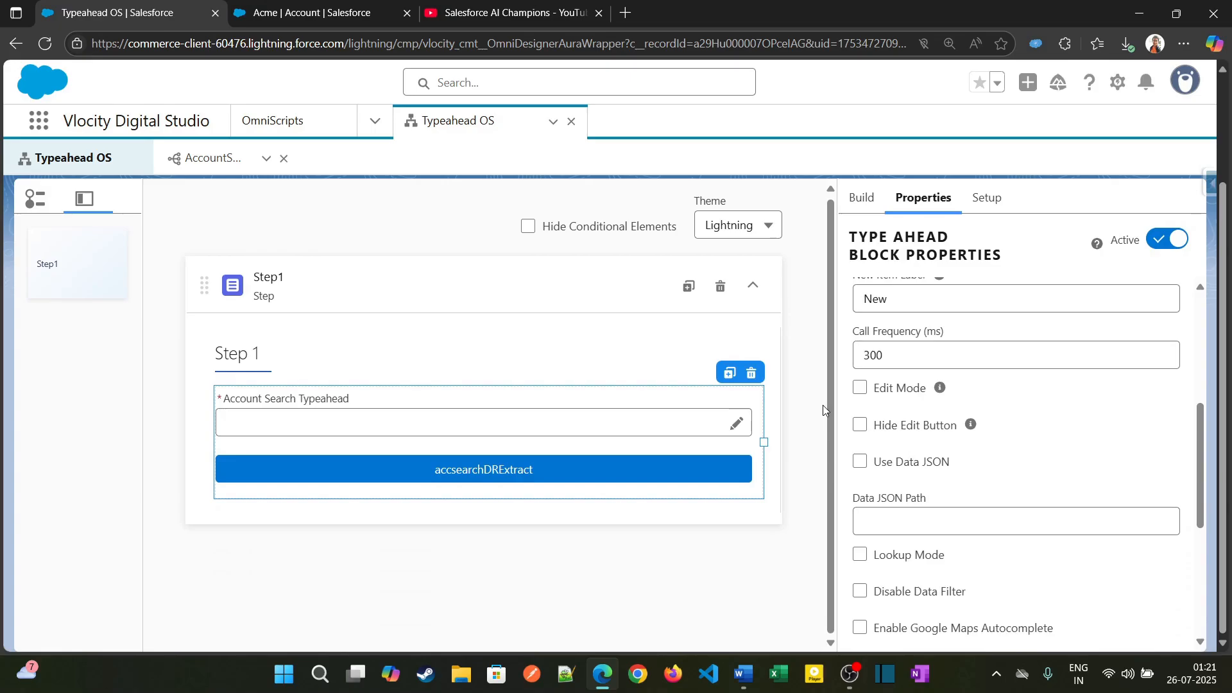
pyautogui.moveTo(942, 391)
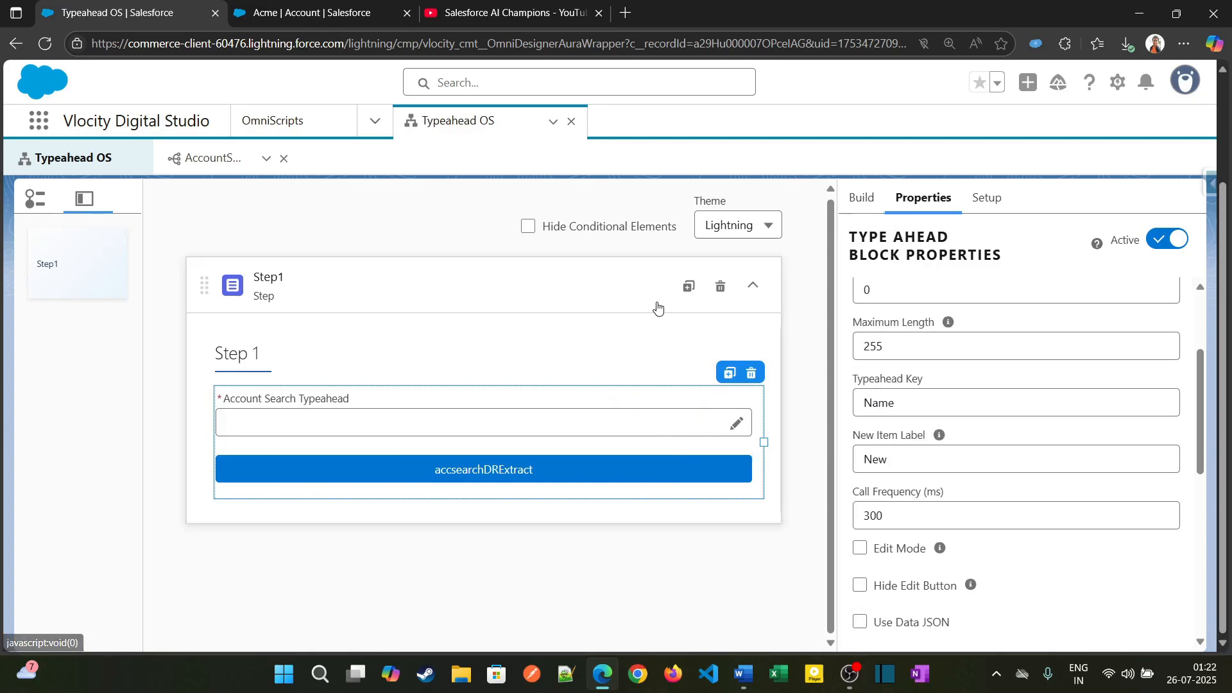
# Step: Find the Text input element and add it inside the Account Search Typeahead block in Step1
pyautogui.click(869, 196)
pyautogui.click(890, 240)
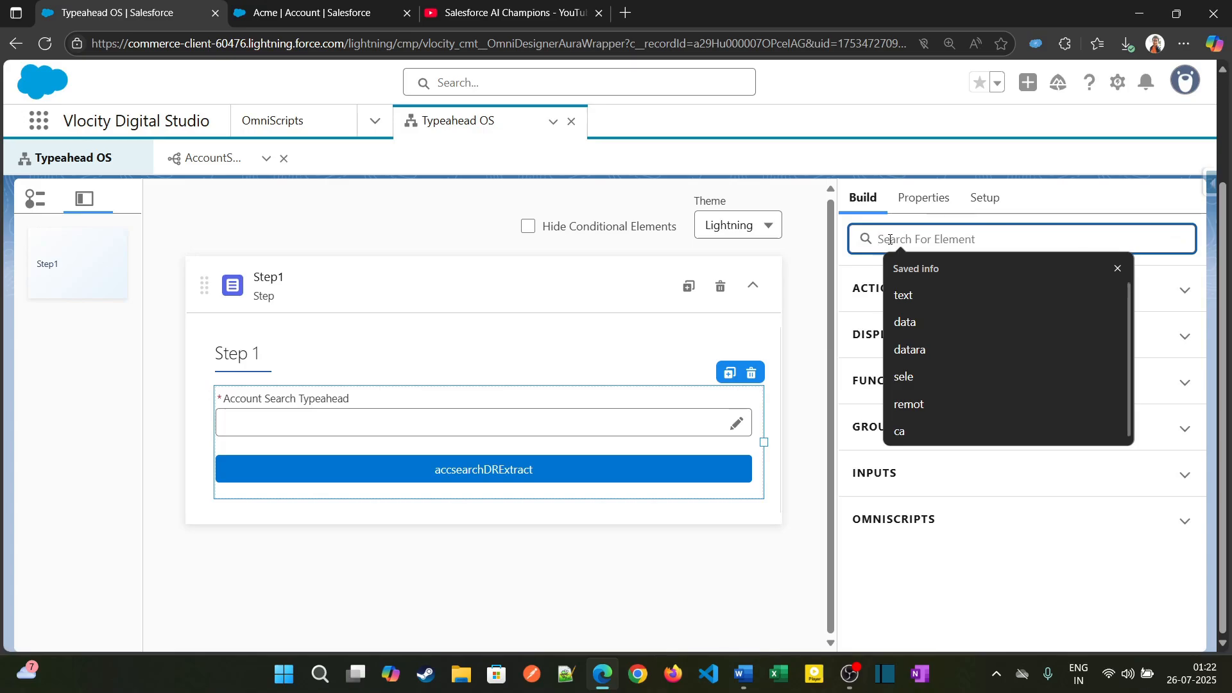
pyautogui.write('text')
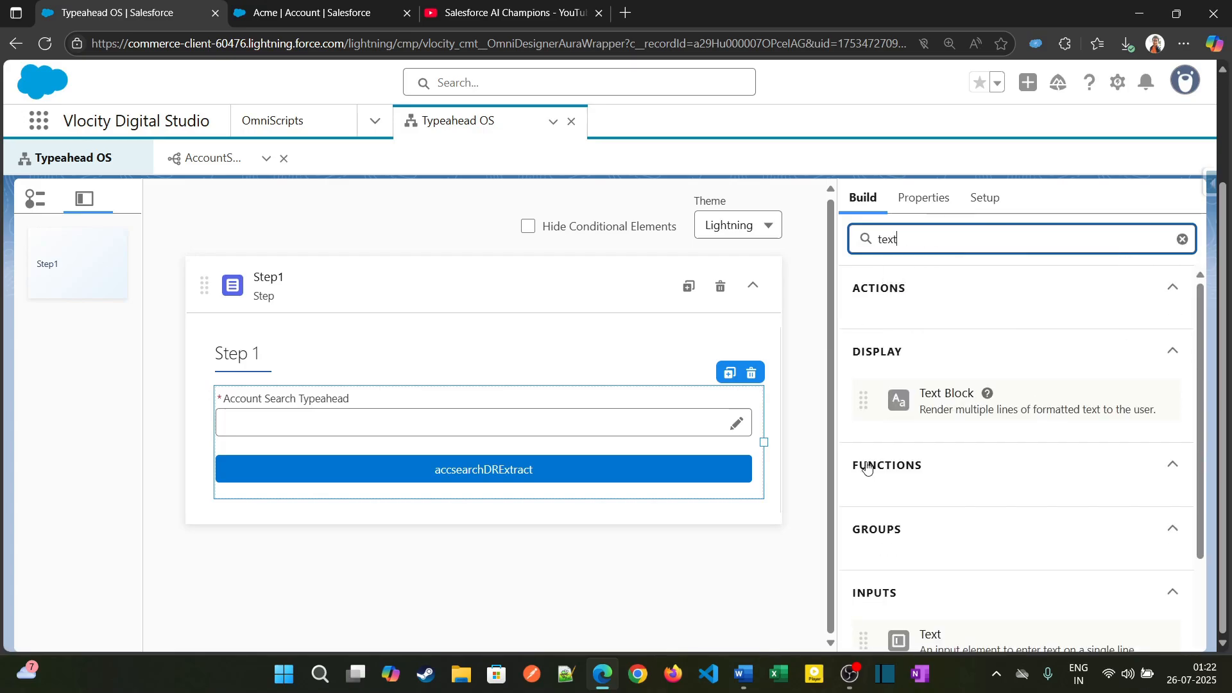
pyautogui.scroll(-2, 866, 468)
pyautogui.moveTo(925, 507)
pyautogui.mouseDown()
pyautogui.moveTo(330, 416)
pyautogui.moveTo(318, 437)
pyautogui.mouseUp()
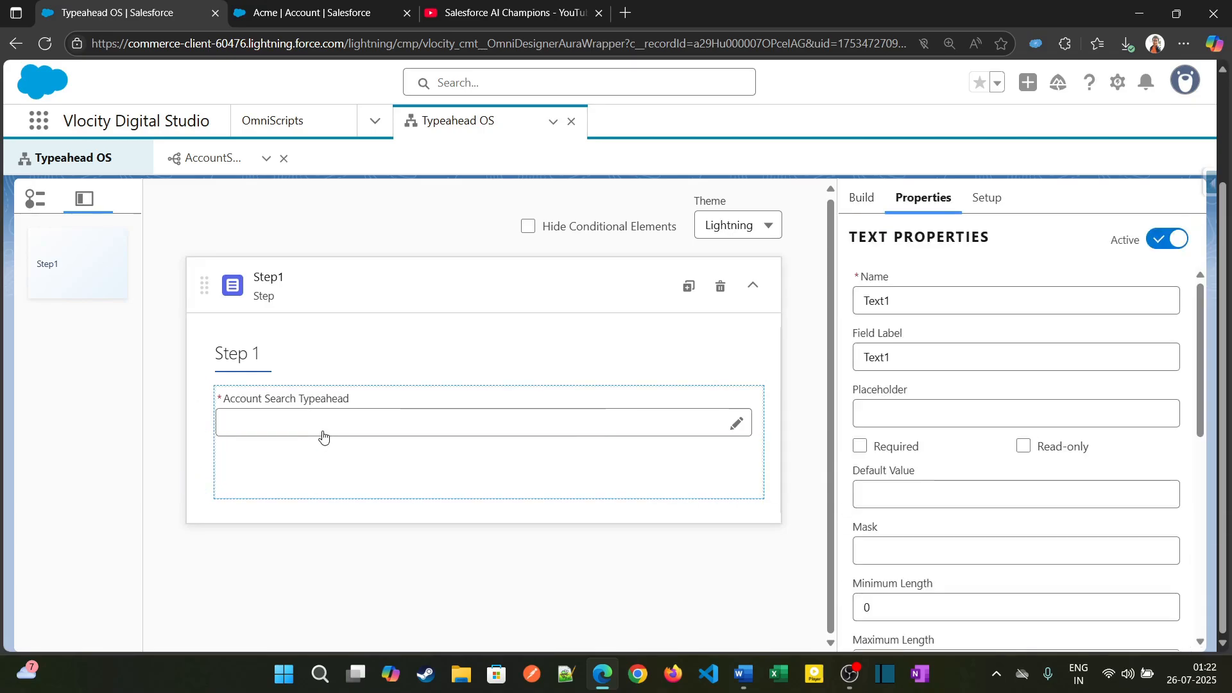
# Step: Set both the name and the field label of the new text element to Name
pyautogui.doubleClick(884, 298)
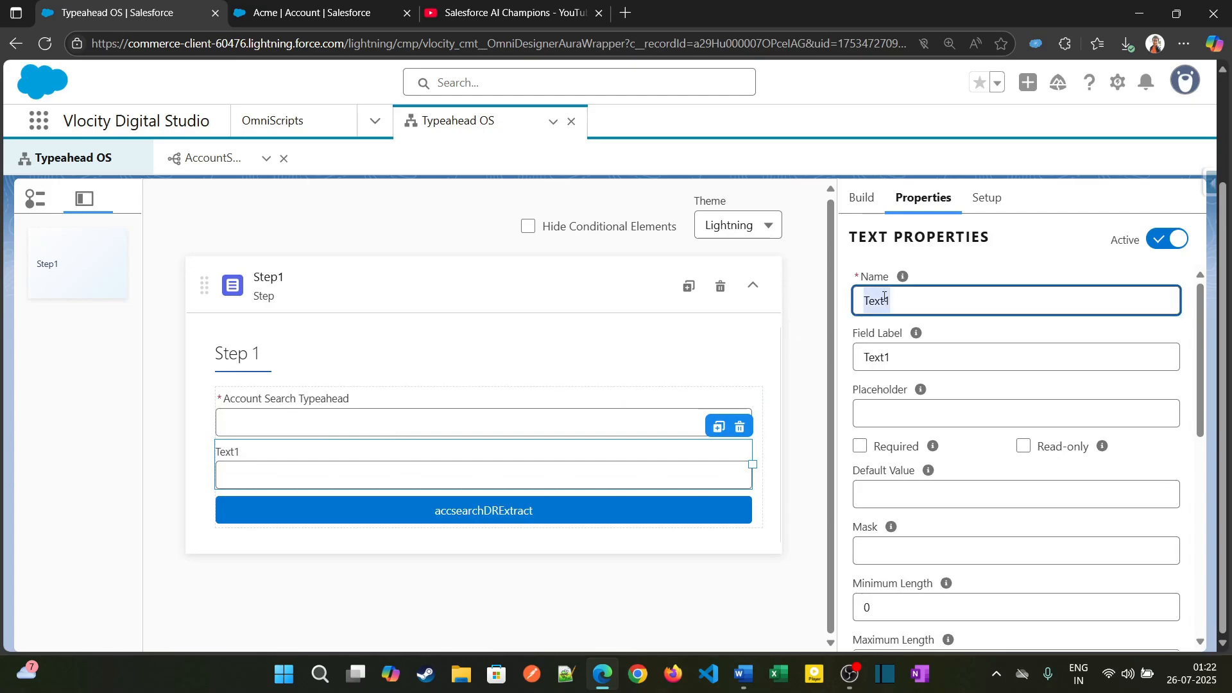
pyautogui.write('Name')
pyautogui.press('Tab')
pyautogui.write('Name')
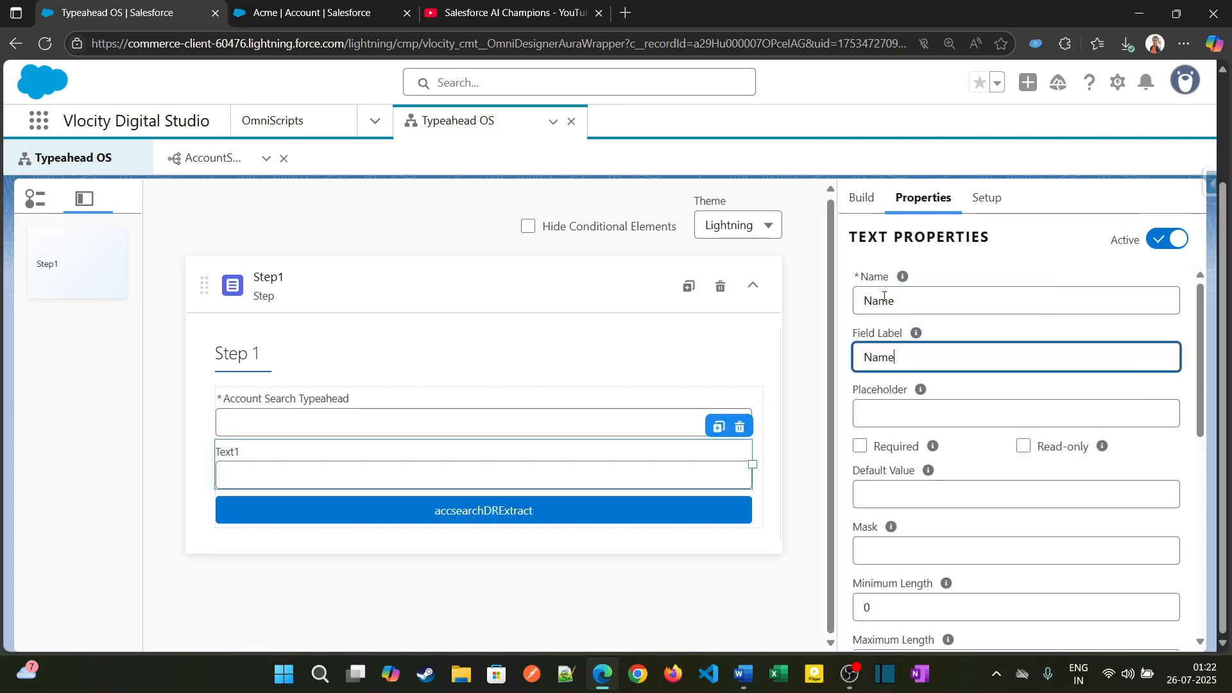
pyautogui.moveTo(929, 332)
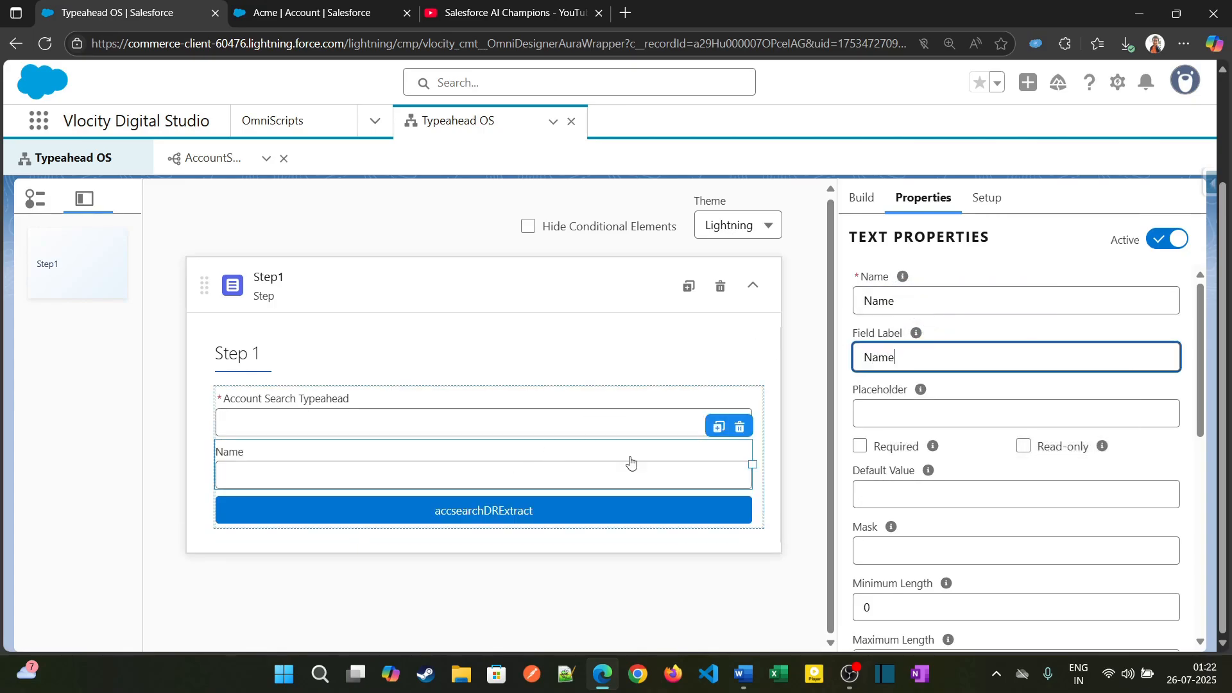
# Step: Duplicate the Name text field twice and set the first copy's name and field label to Id
pyautogui.click(719, 446)
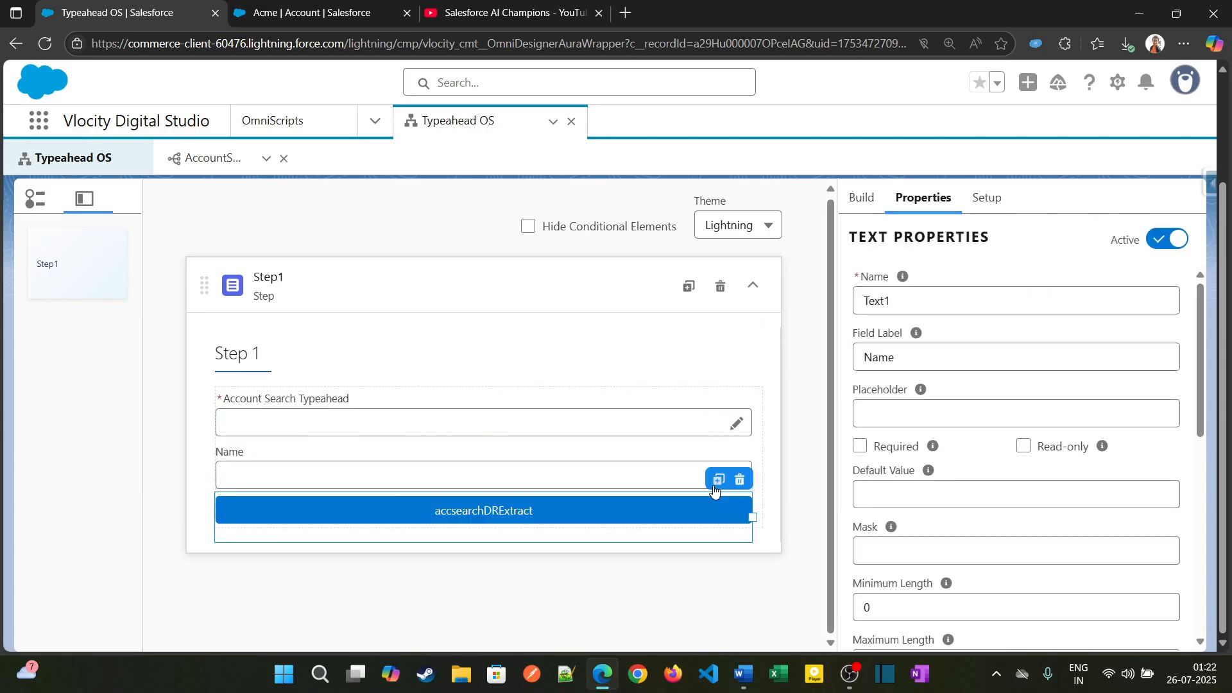
pyautogui.click(719, 479)
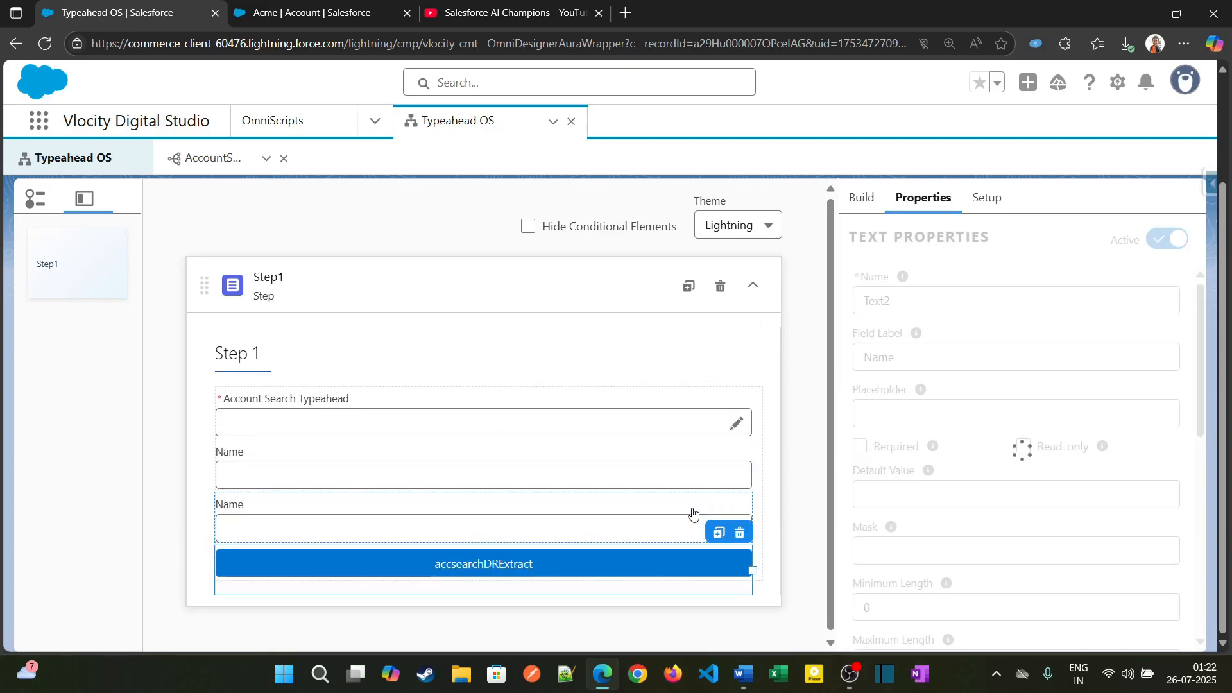
pyautogui.click(571, 507)
pyautogui.doubleClick(909, 304)
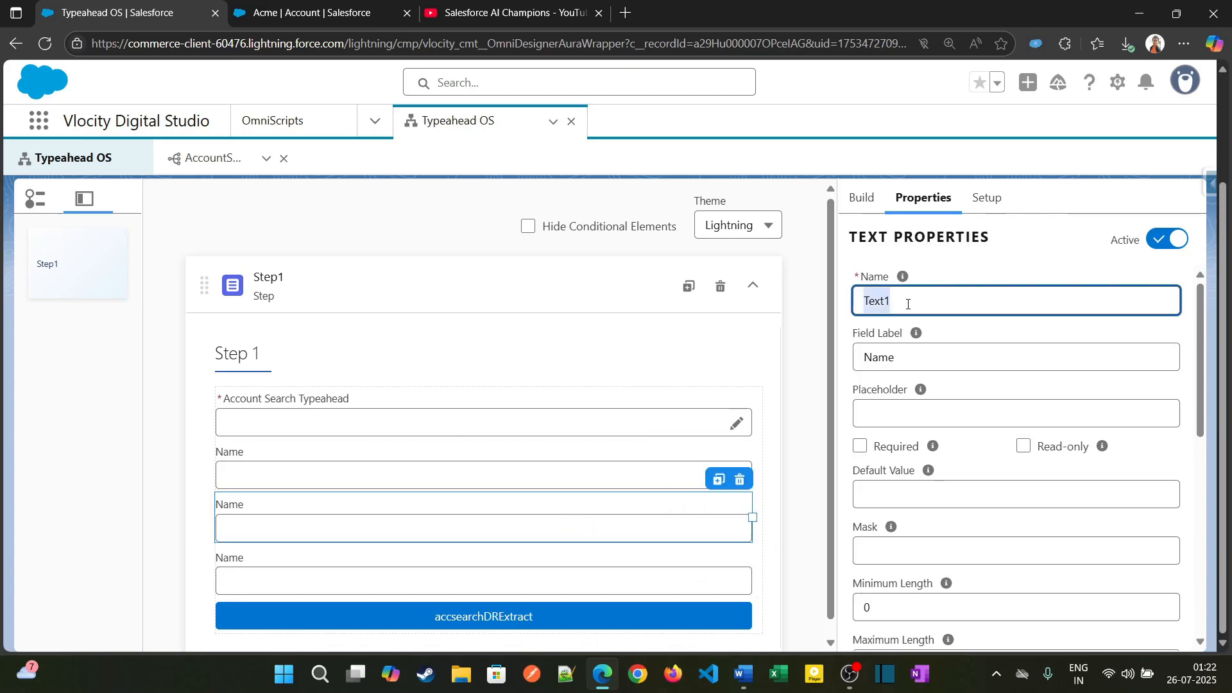
pyautogui.write('Id')
pyautogui.press('Tab')
pyautogui.press('Tab')
pyautogui.write('Id')
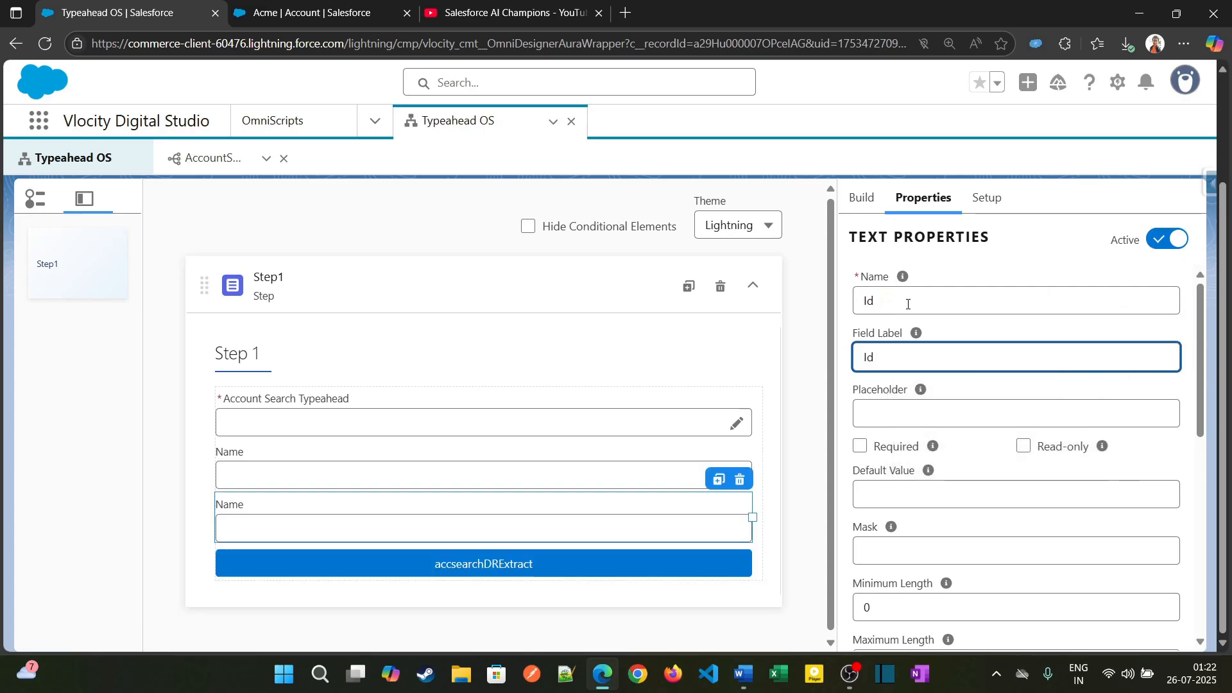
# Step: Set the name and field label of the second text field copy to Industry
pyautogui.click(383, 566)
pyautogui.doubleClick(900, 308)
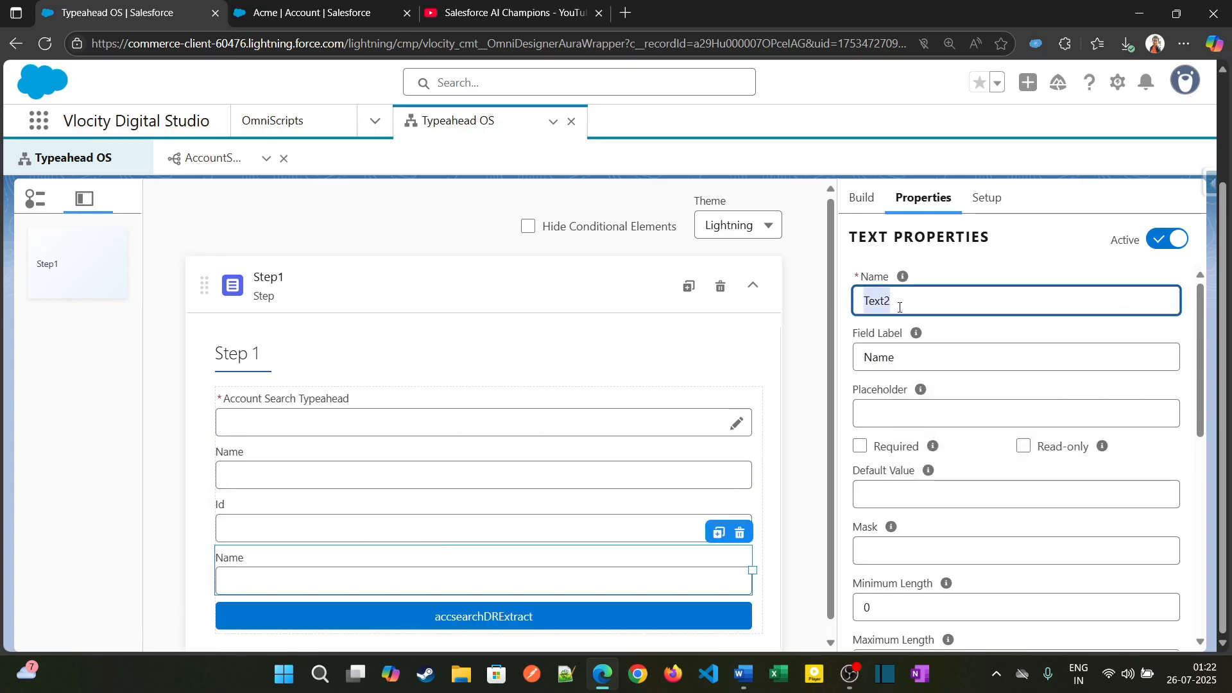
pyautogui.write('Industry')
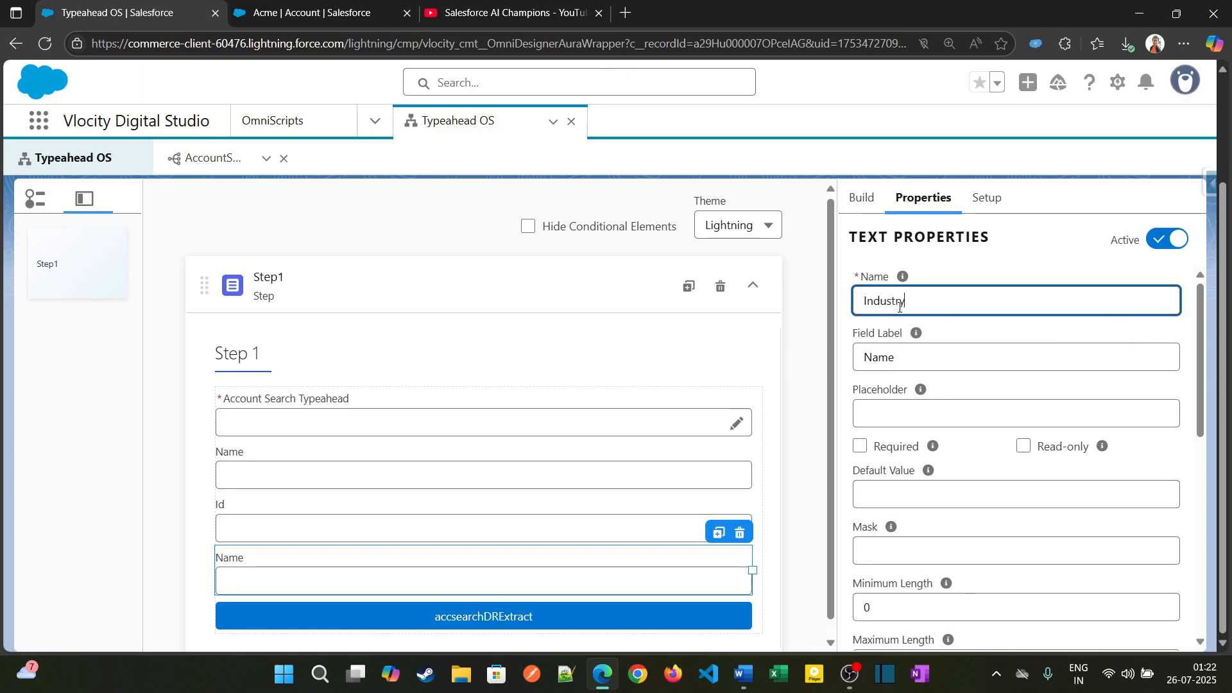
pyautogui.press('Tab')
pyautogui.press('Tab')
pyautogui.write('Indus')
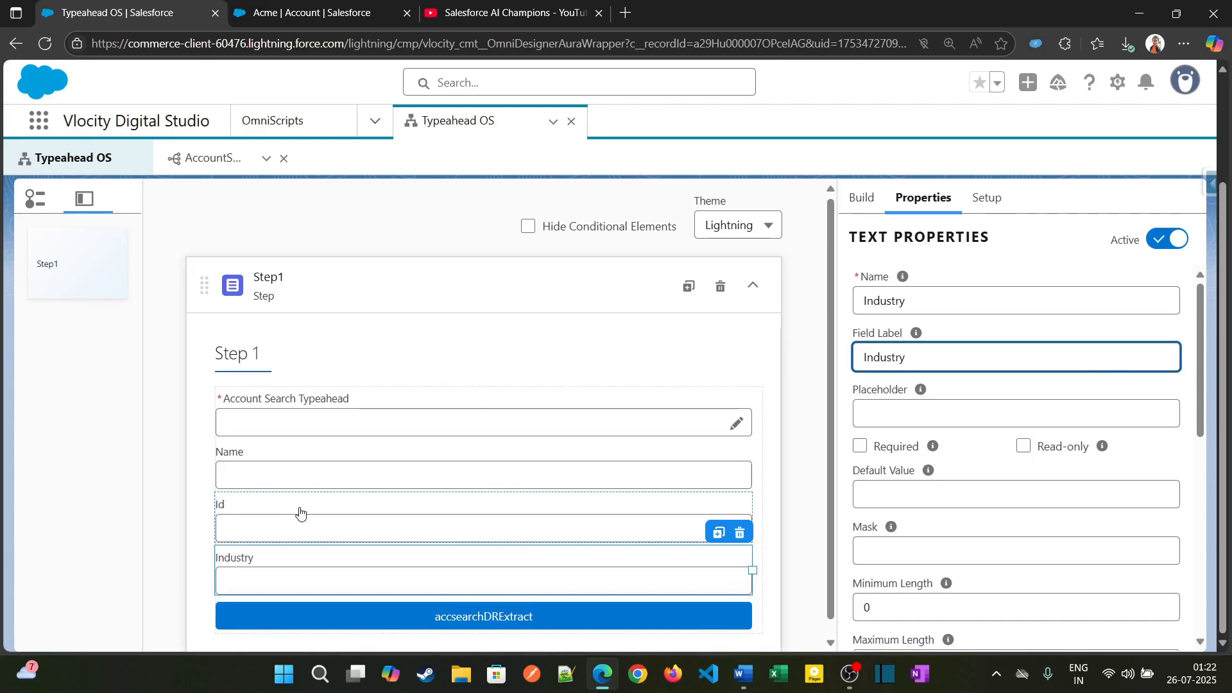
# Step: Check the Id and Industry fields and review the Edit Mode option in the type ahead block's properties
pyautogui.click(405, 519)
pyautogui.click(407, 570)
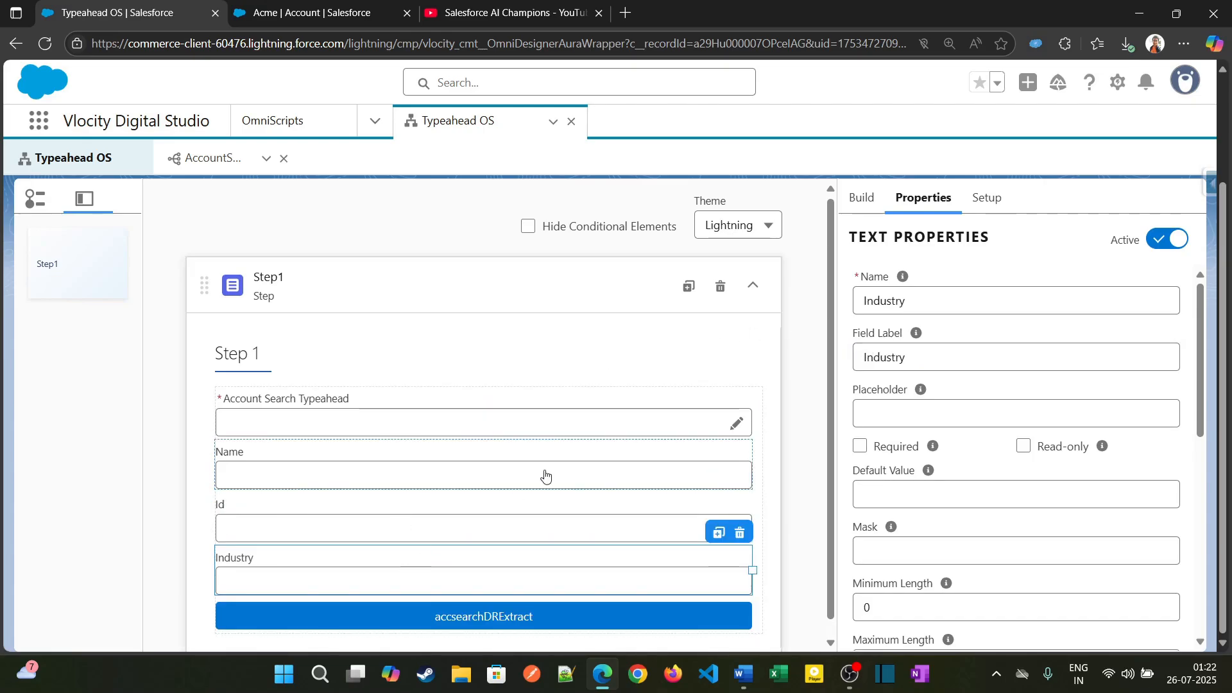
pyautogui.click(589, 406)
pyautogui.scroll(-3, 1123, 503)
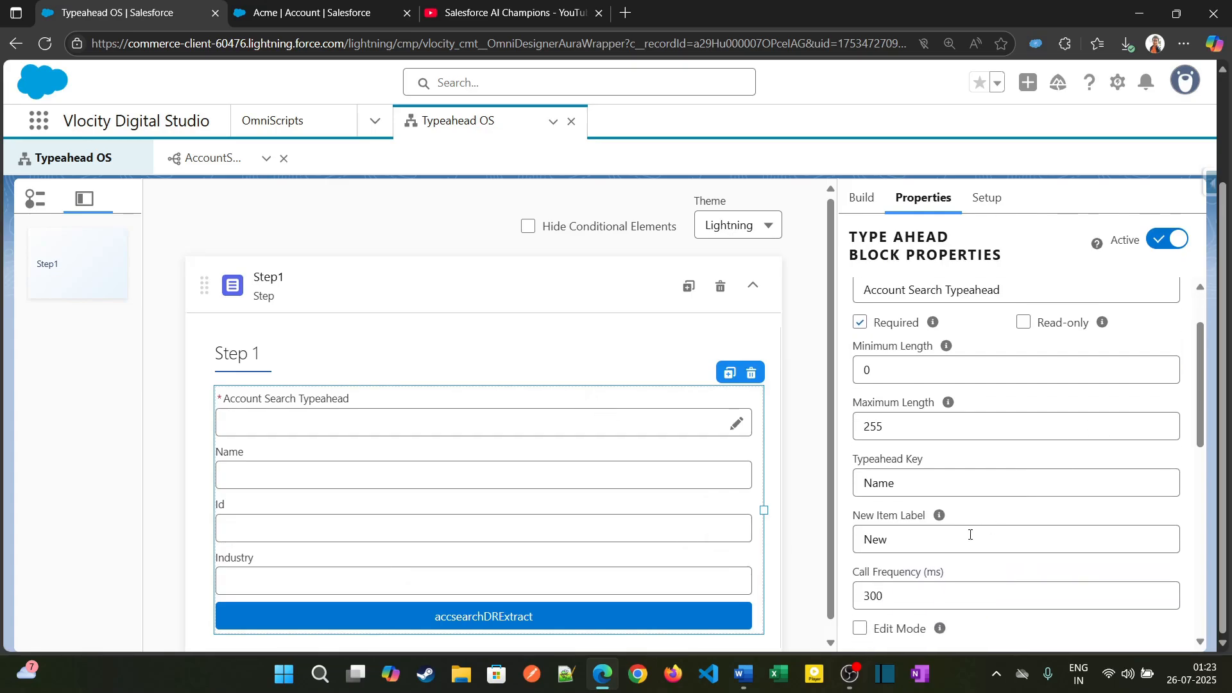
pyautogui.scroll(-1, 954, 538)
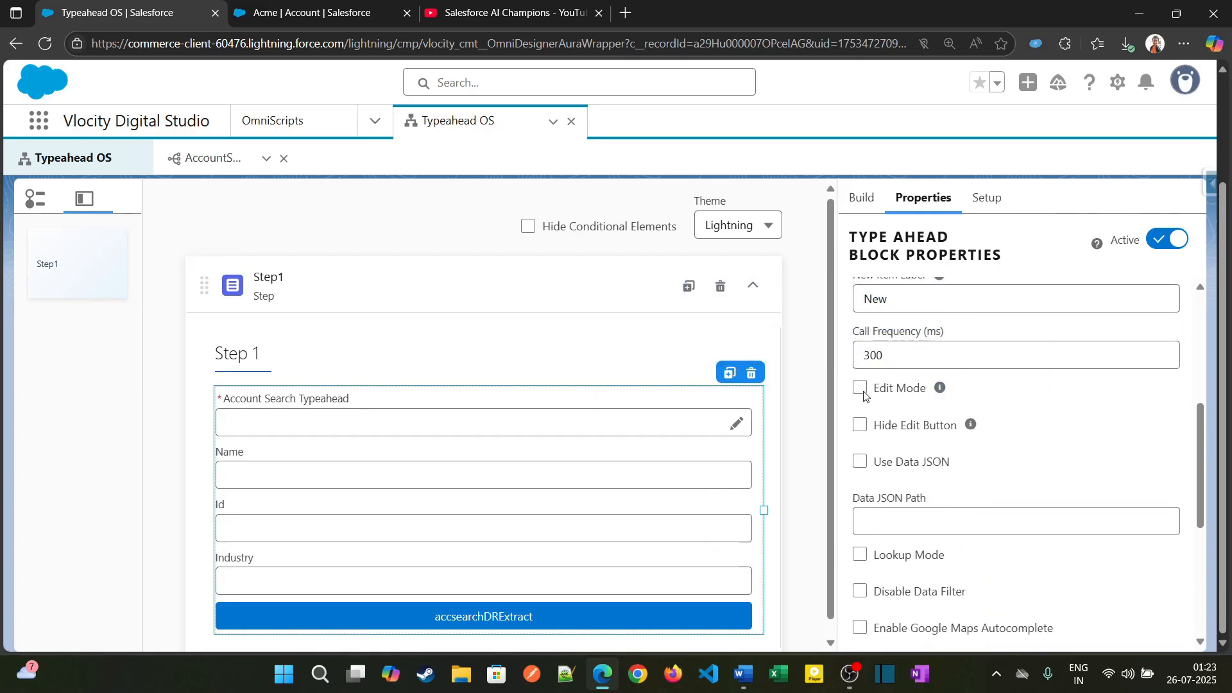
pyautogui.scroll(5, 880, 407)
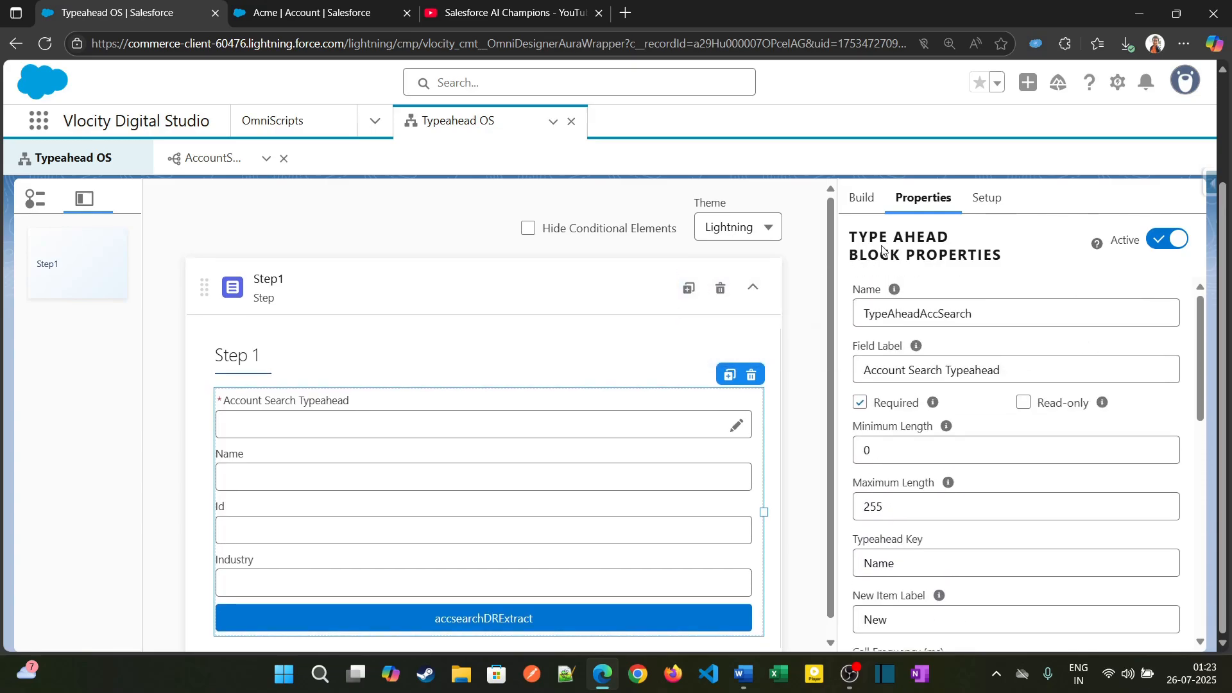
# Step: Preview the OmniScript, search for acme in the Account Search Typeahead field and select the Acme account
pyautogui.scroll(3, 822, 260)
pyautogui.click(877, 215)
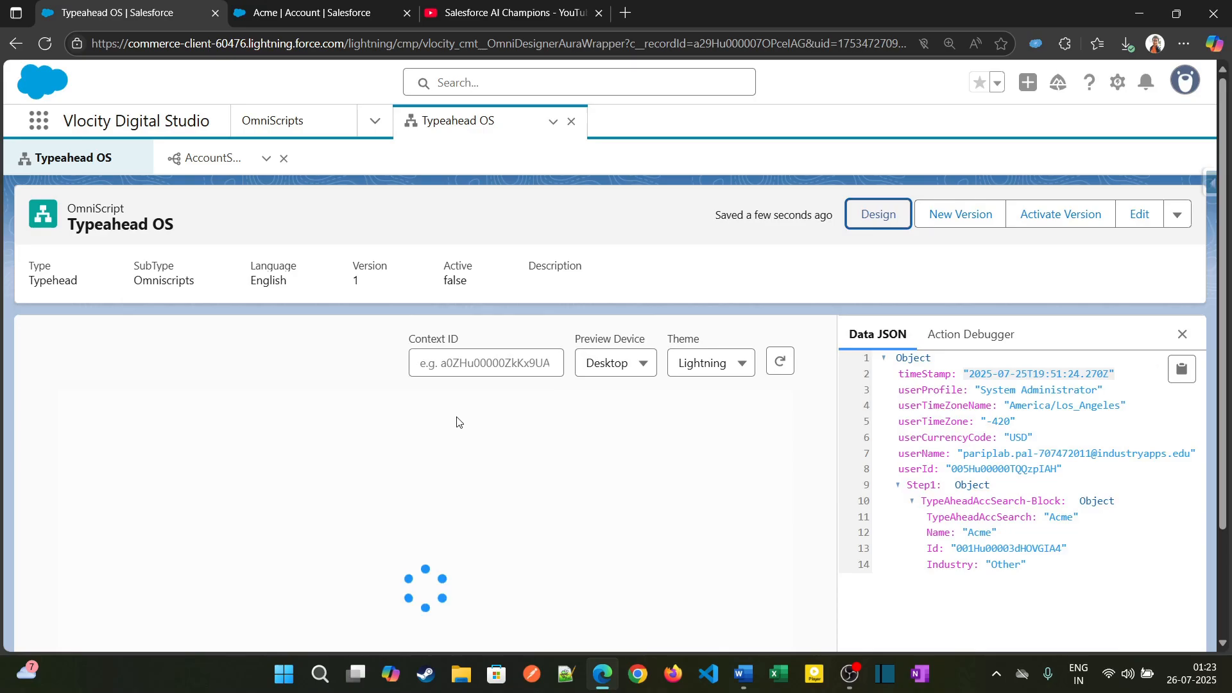
pyautogui.scroll(-2, 457, 421)
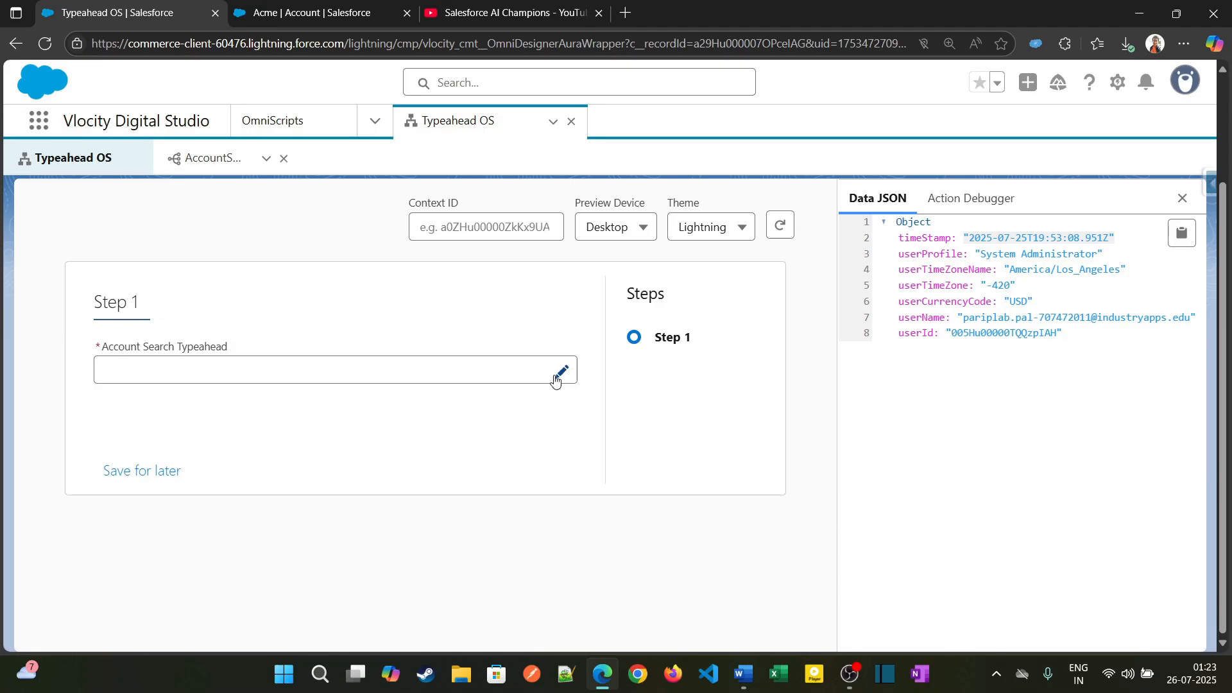
pyautogui.click(414, 375)
pyautogui.write('a')
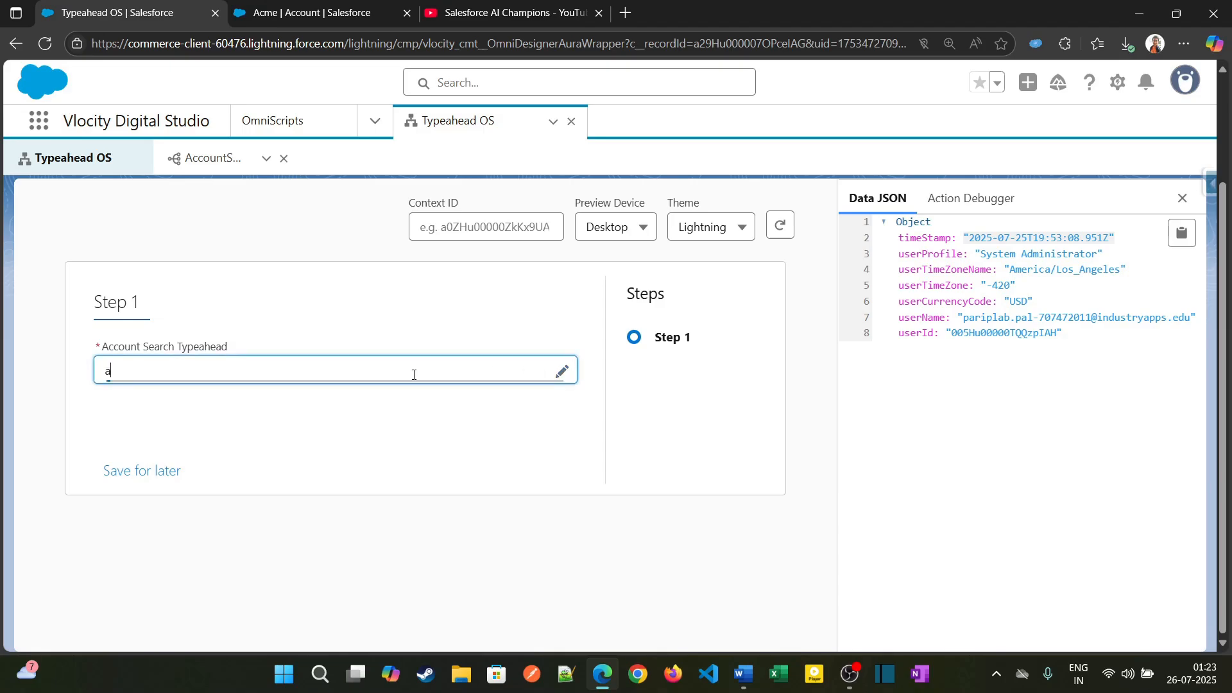
pyautogui.write('cme')
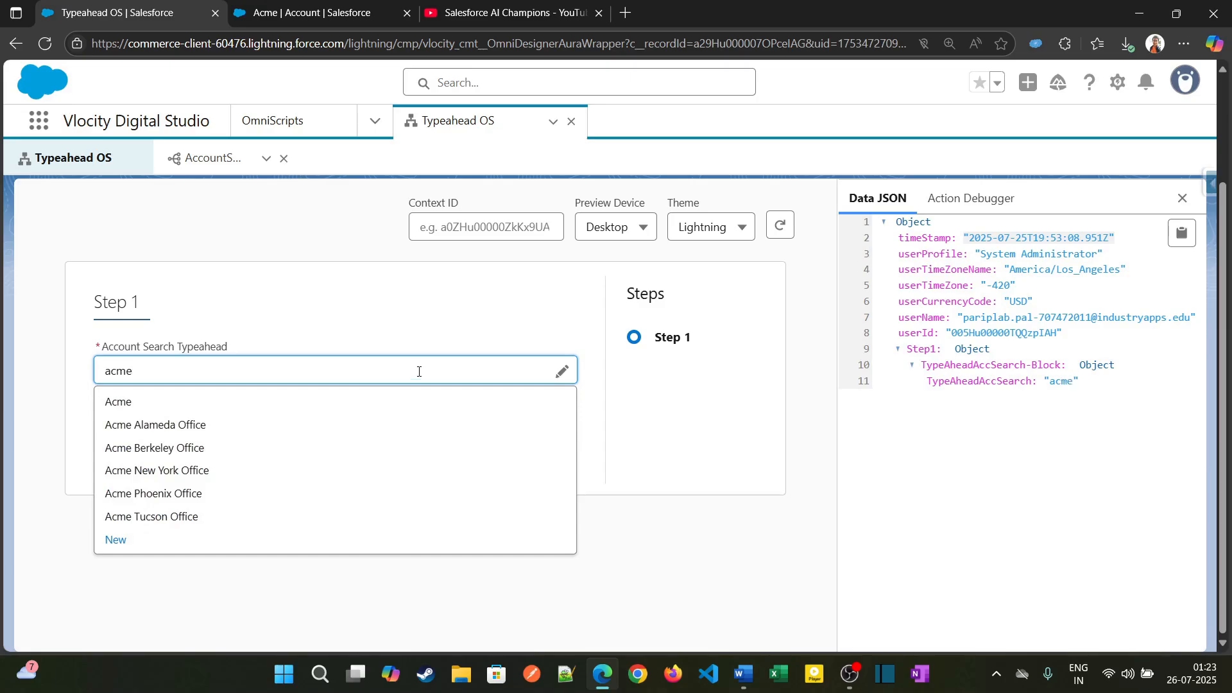
pyautogui.click(268, 404)
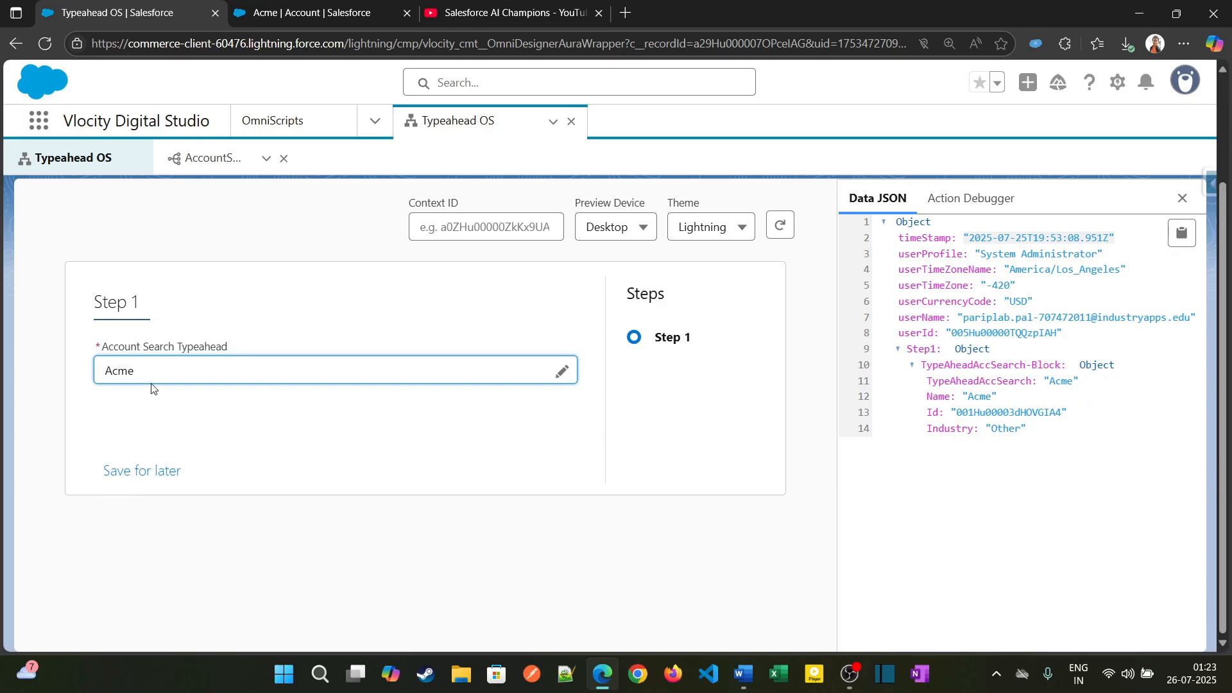
# Step: Open the selected account's Name, Id and Industry fields for editing and try out the Name field
pyautogui.click(563, 374)
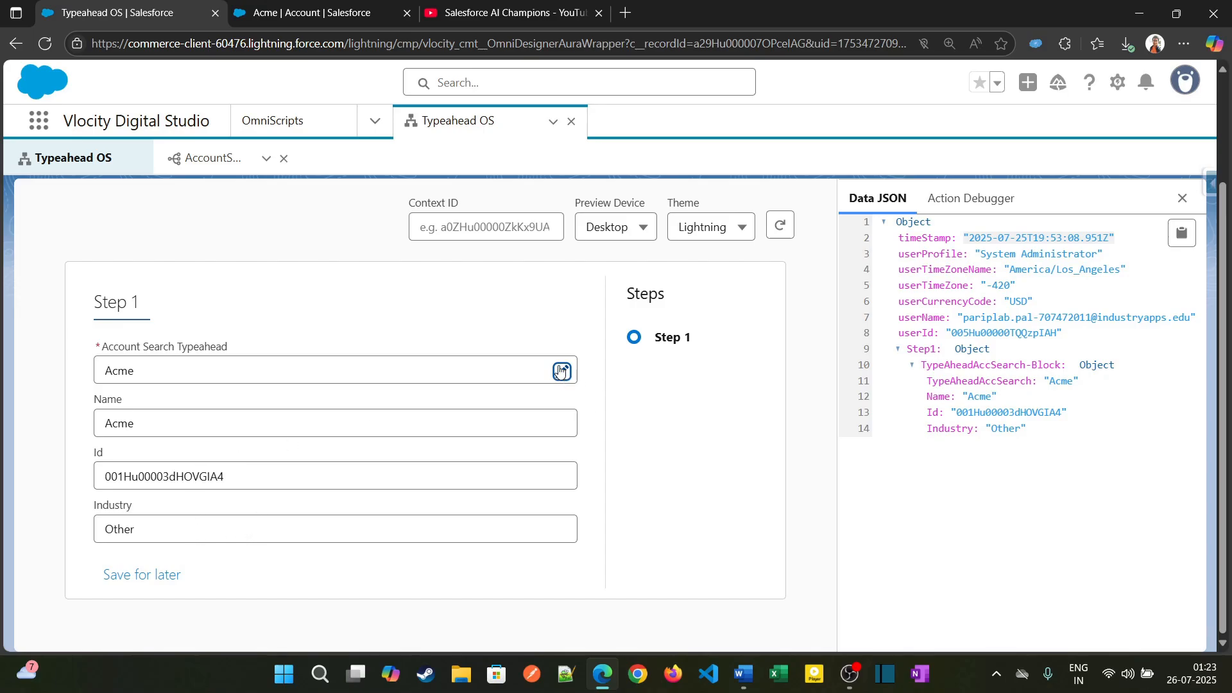
pyautogui.click(323, 425)
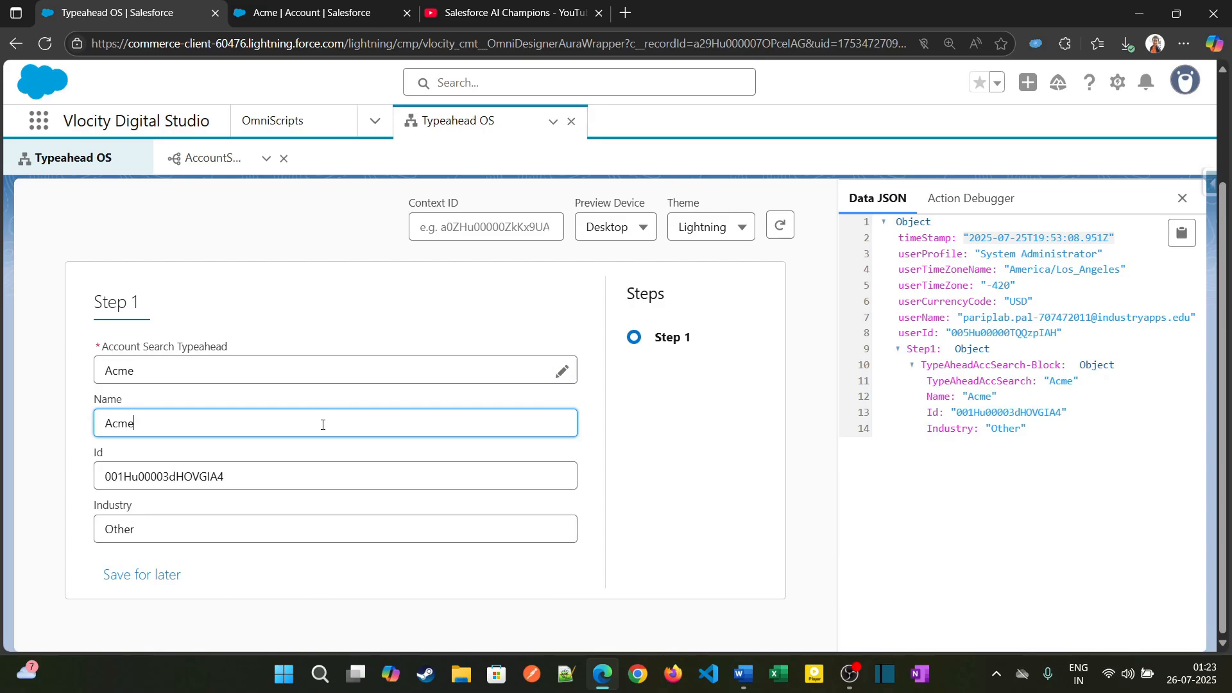
pyautogui.write('efsdf')
# Step: Return to the design view and enable Edit Mode for the Account Search Typeahead block
pyautogui.scroll(2, 799, 395)
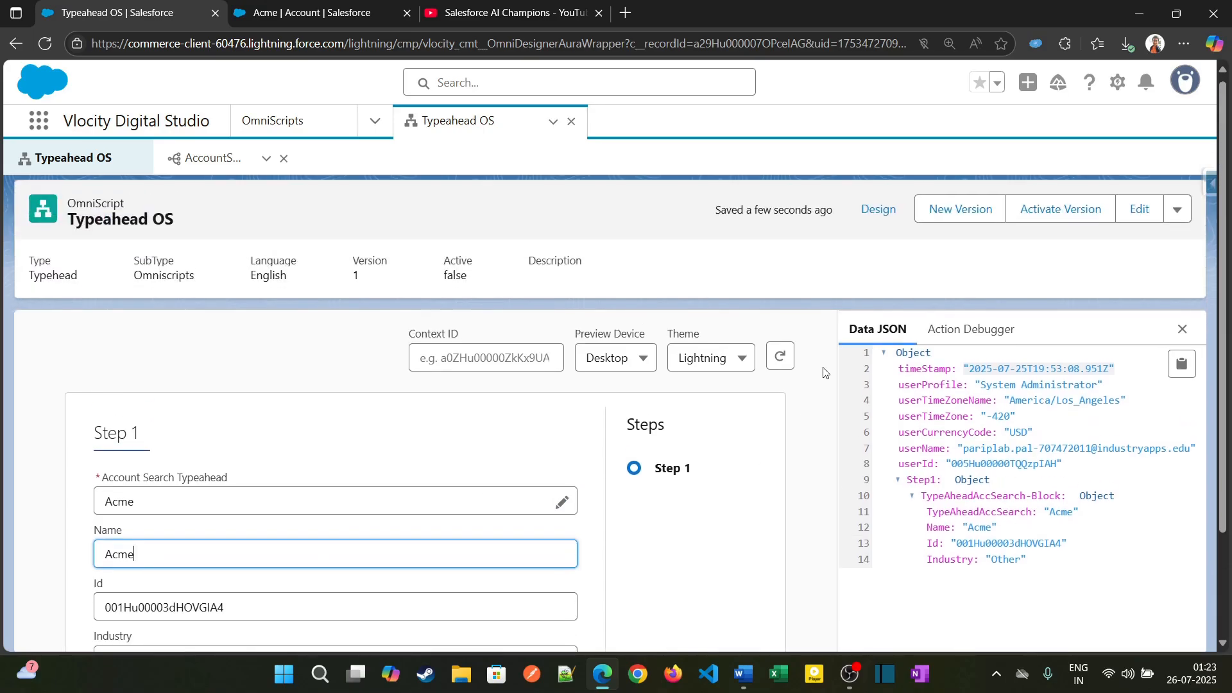
pyautogui.click(874, 214)
pyautogui.scroll(-3, 794, 477)
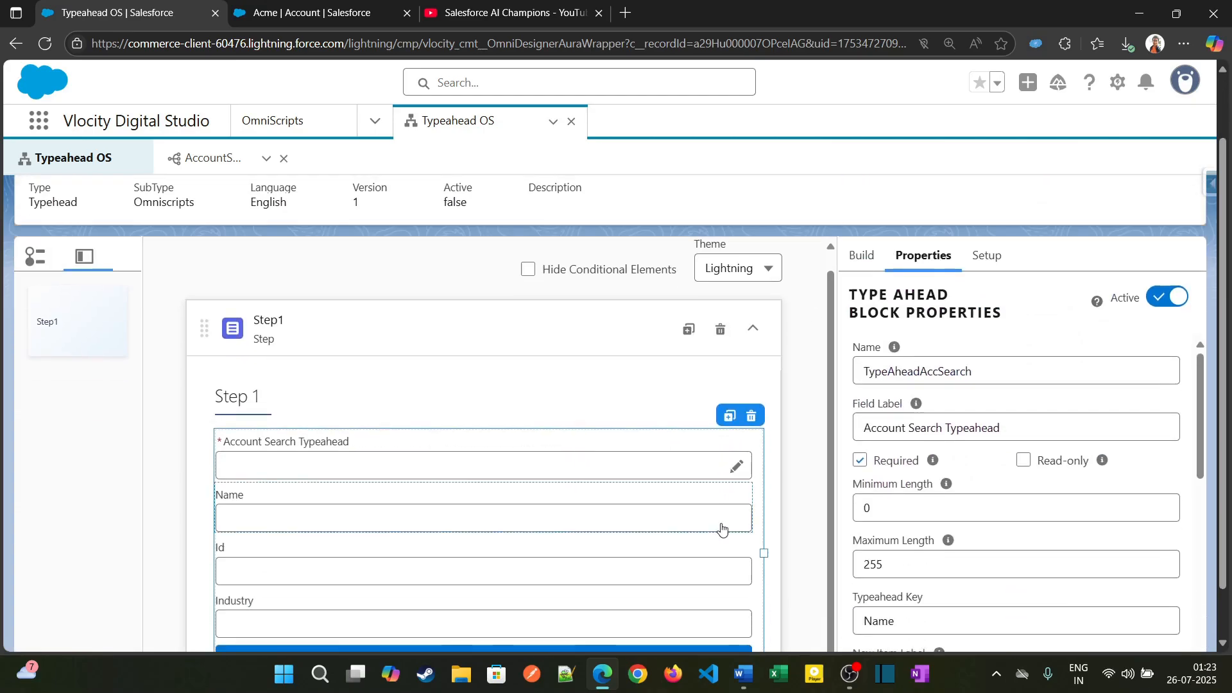
pyautogui.scroll(-4, 882, 478)
pyautogui.scroll(-1, 882, 478)
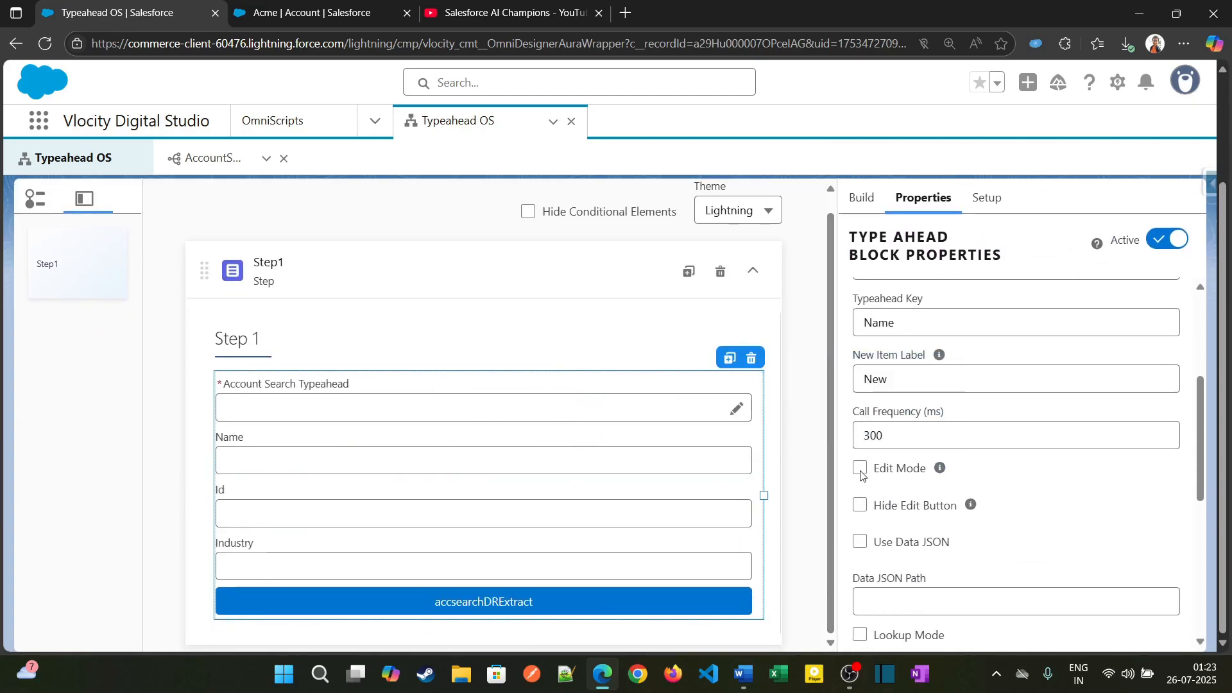
pyautogui.click(861, 470)
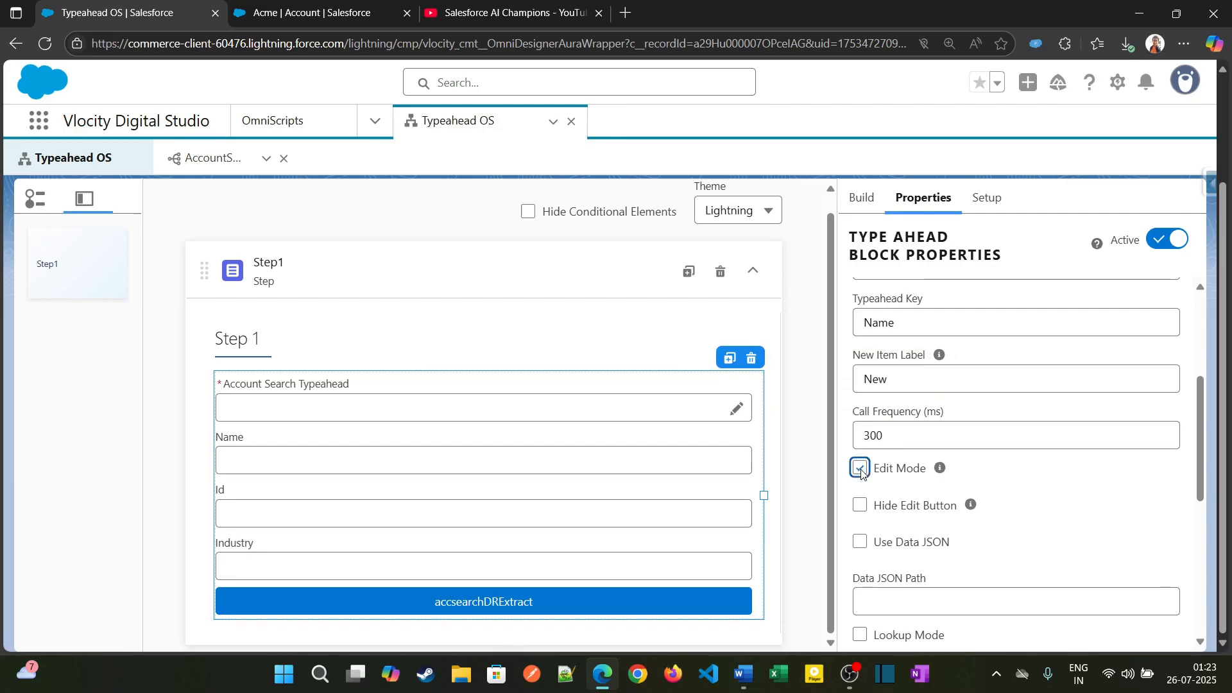
# Step: Preview the OmniScript, search for acm in the Account Search Typeahead field and select the Acme Alameda Office account
pyautogui.scroll(1, 773, 490)
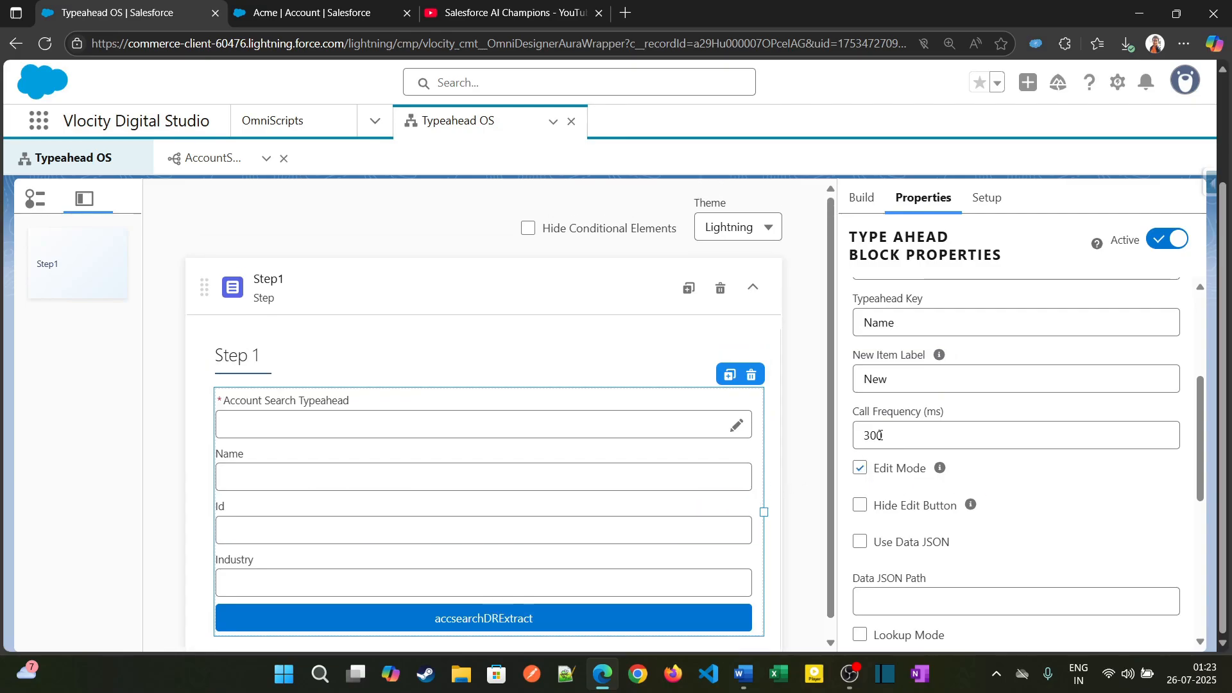
pyautogui.scroll(4, 890, 399)
pyautogui.scroll(3, 890, 400)
pyautogui.click(875, 214)
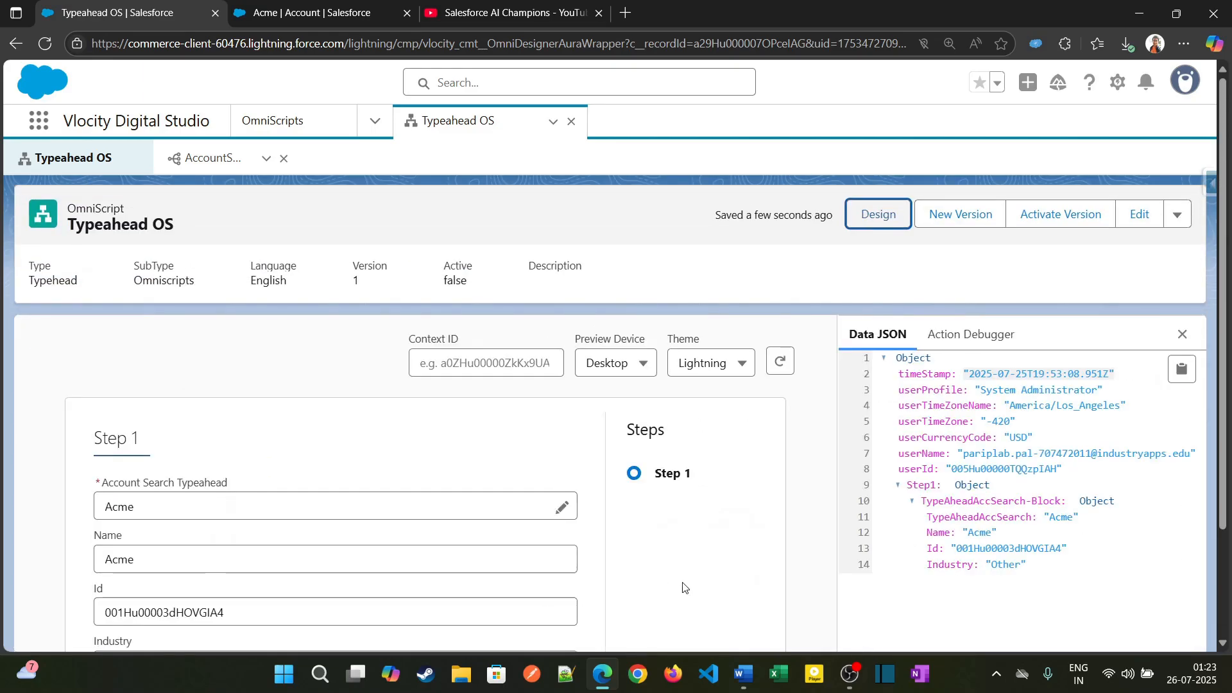
pyautogui.scroll(-2, 834, 491)
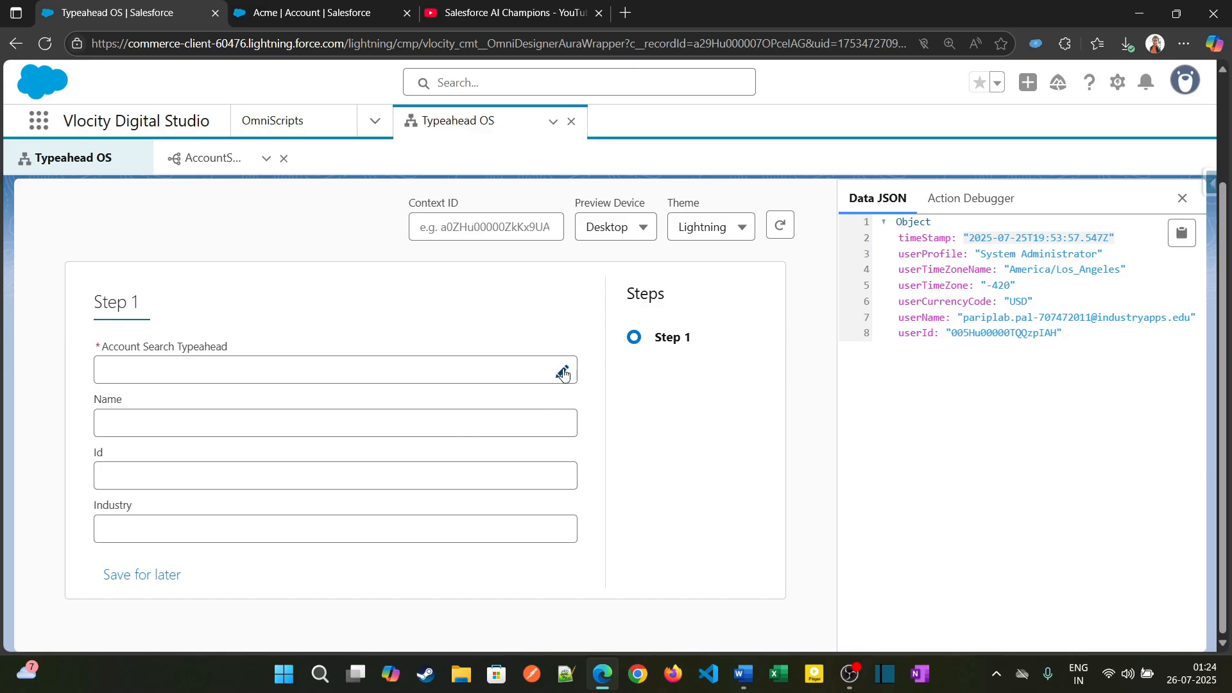
pyautogui.click(520, 374)
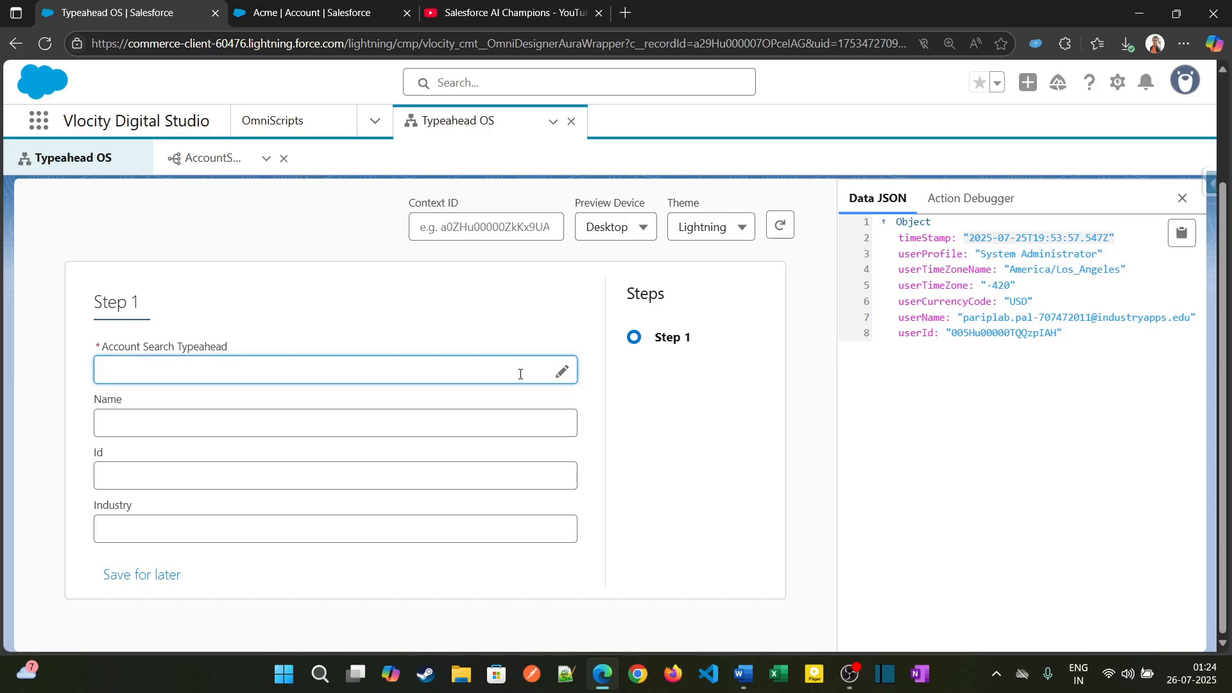
pyautogui.write('acm')
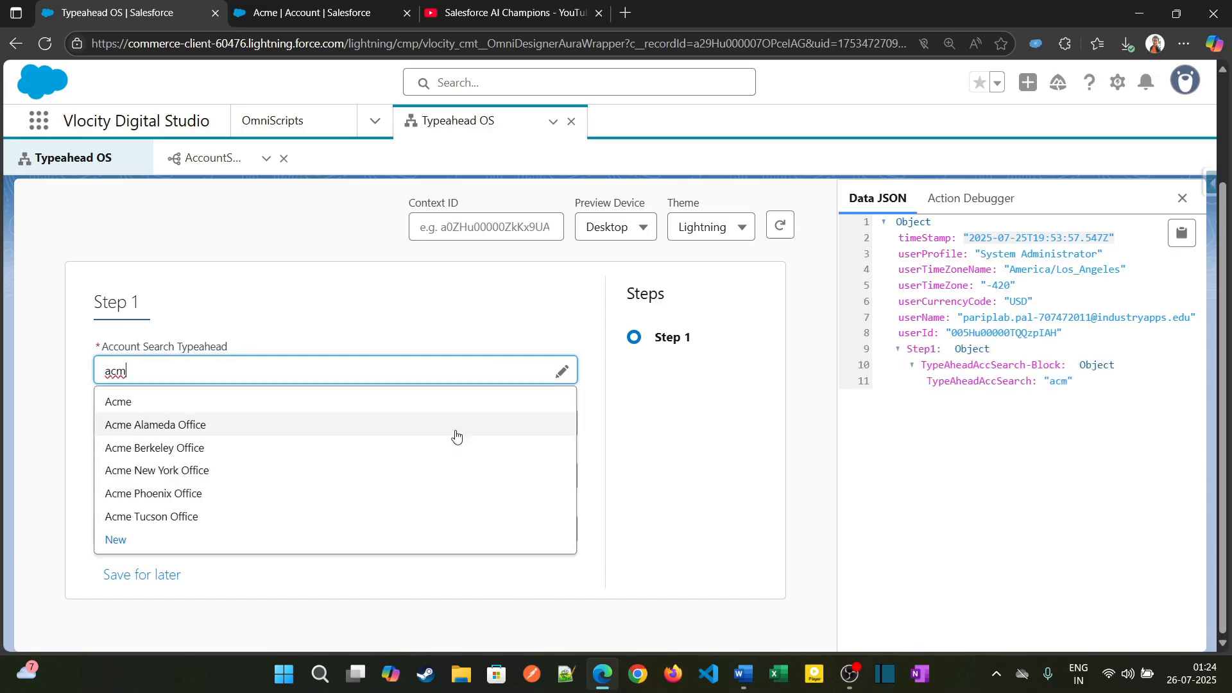
pyautogui.click(456, 437)
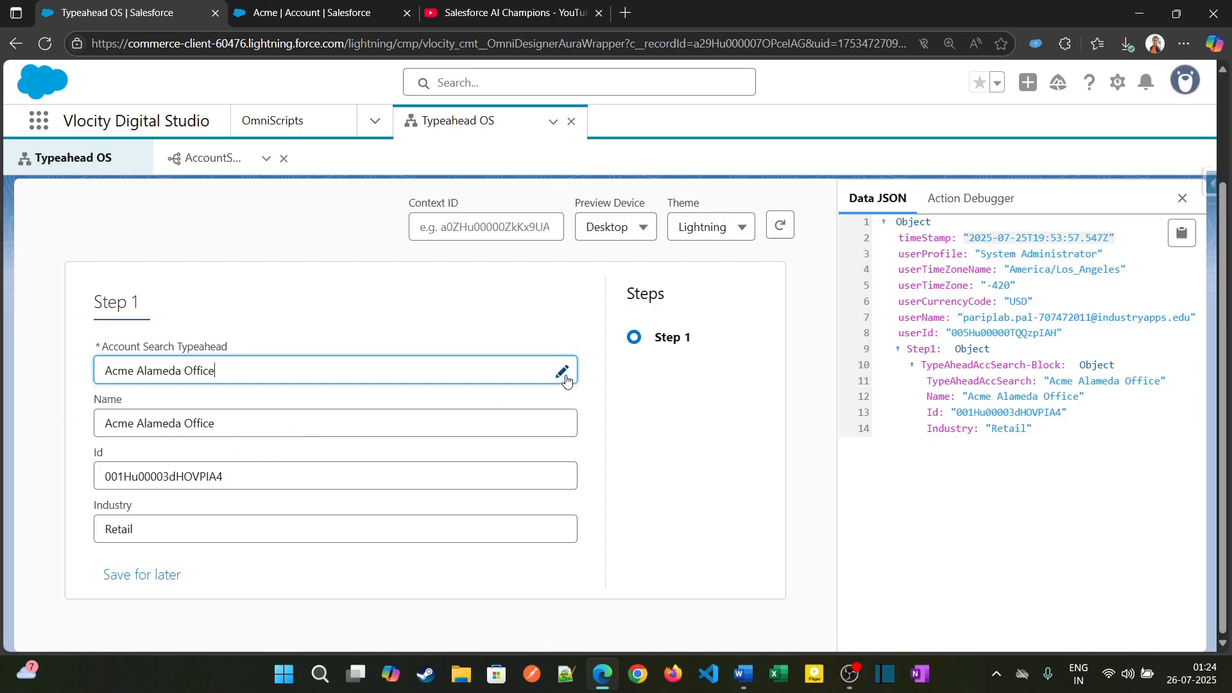
# Step: Return to the design view and enable Hide Edit Button for the Account Search Typeahead block
pyautogui.scroll(2, 650, 435)
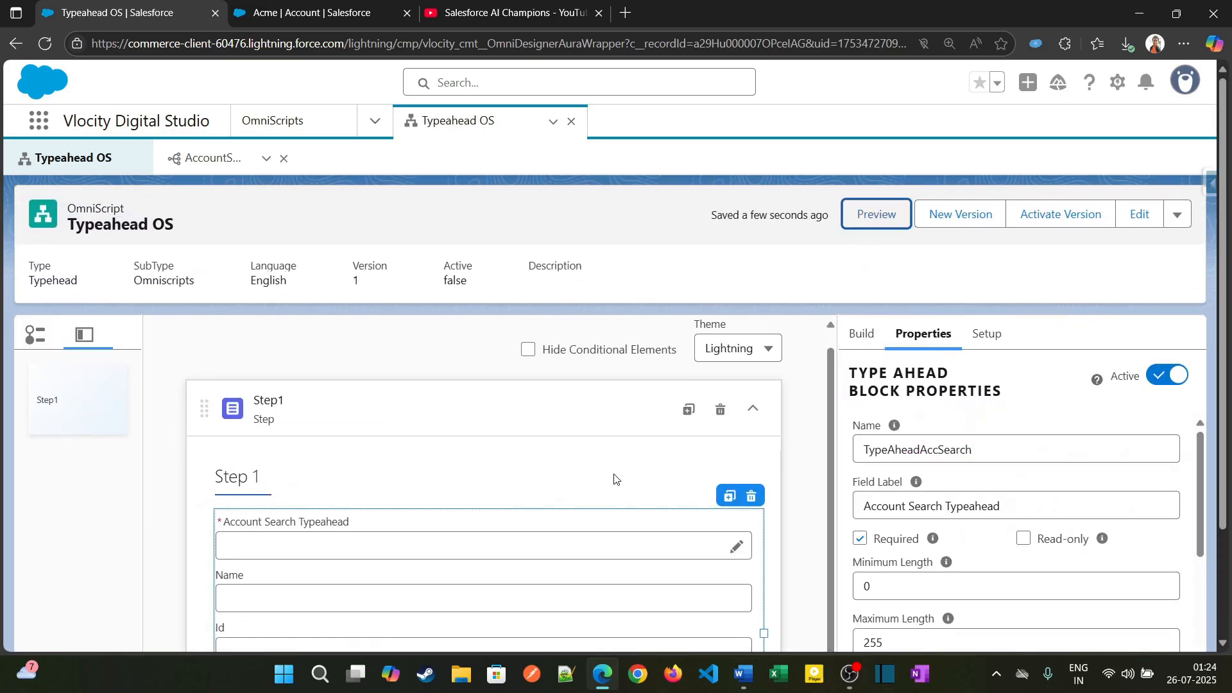
pyautogui.scroll(-5, 880, 468)
pyautogui.scroll(1, 862, 473)
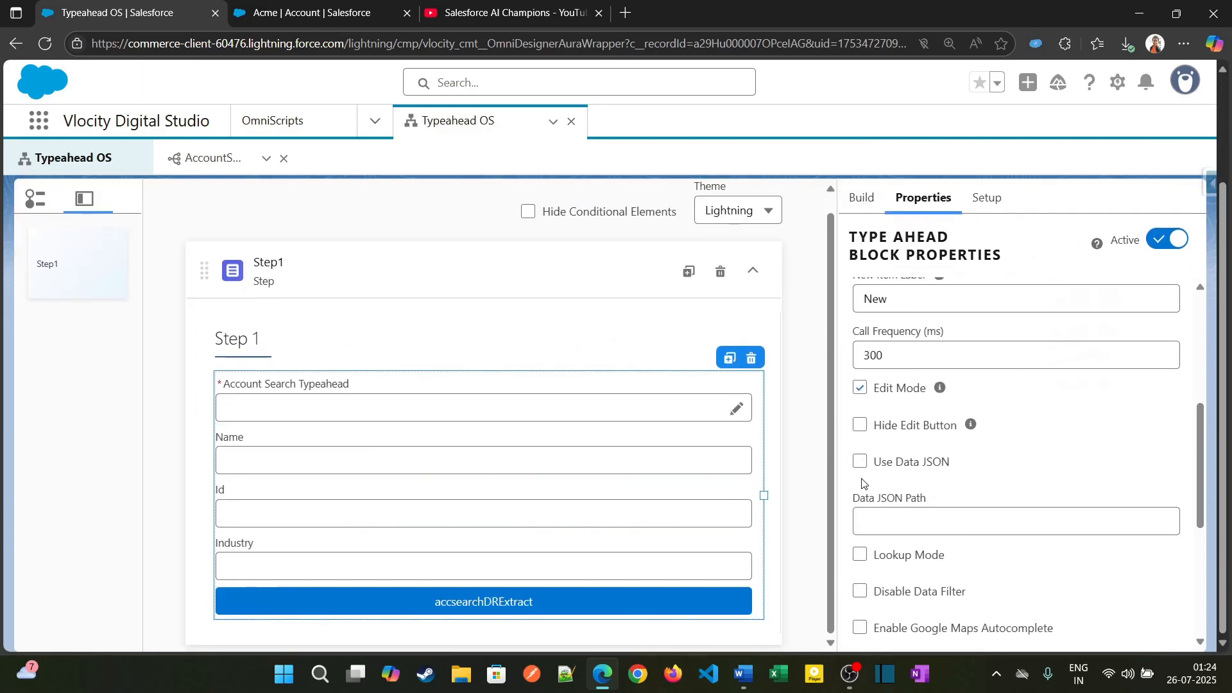
pyautogui.click(861, 427)
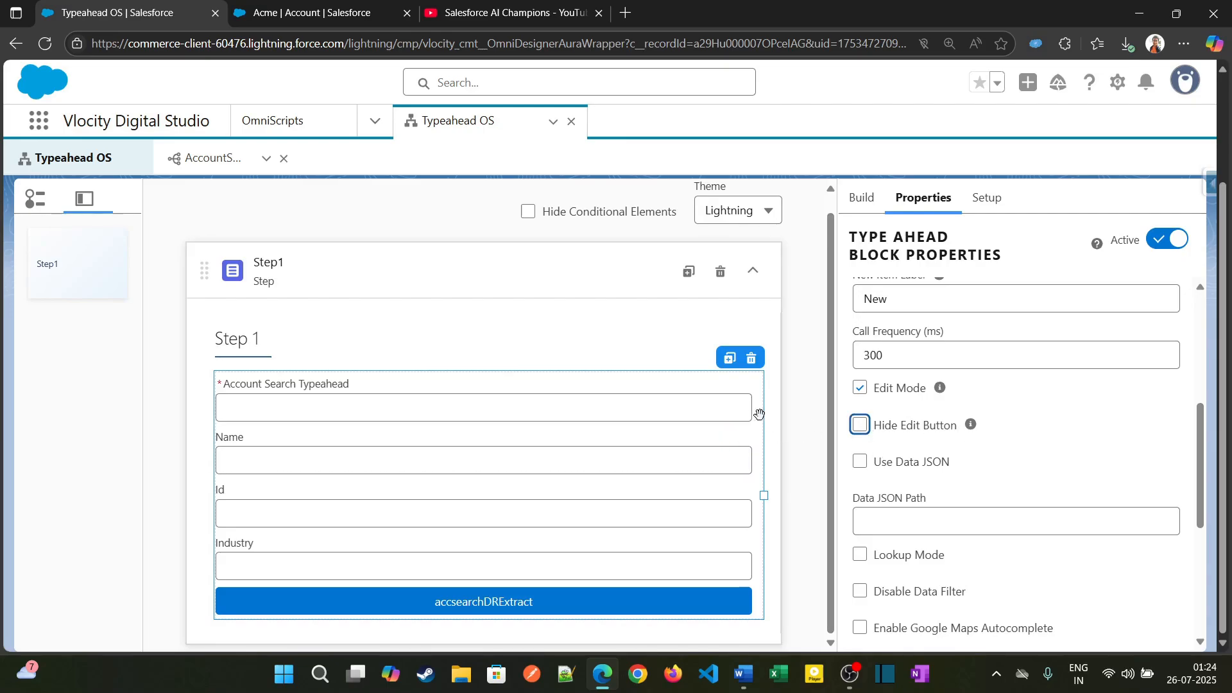
pyautogui.click(862, 426)
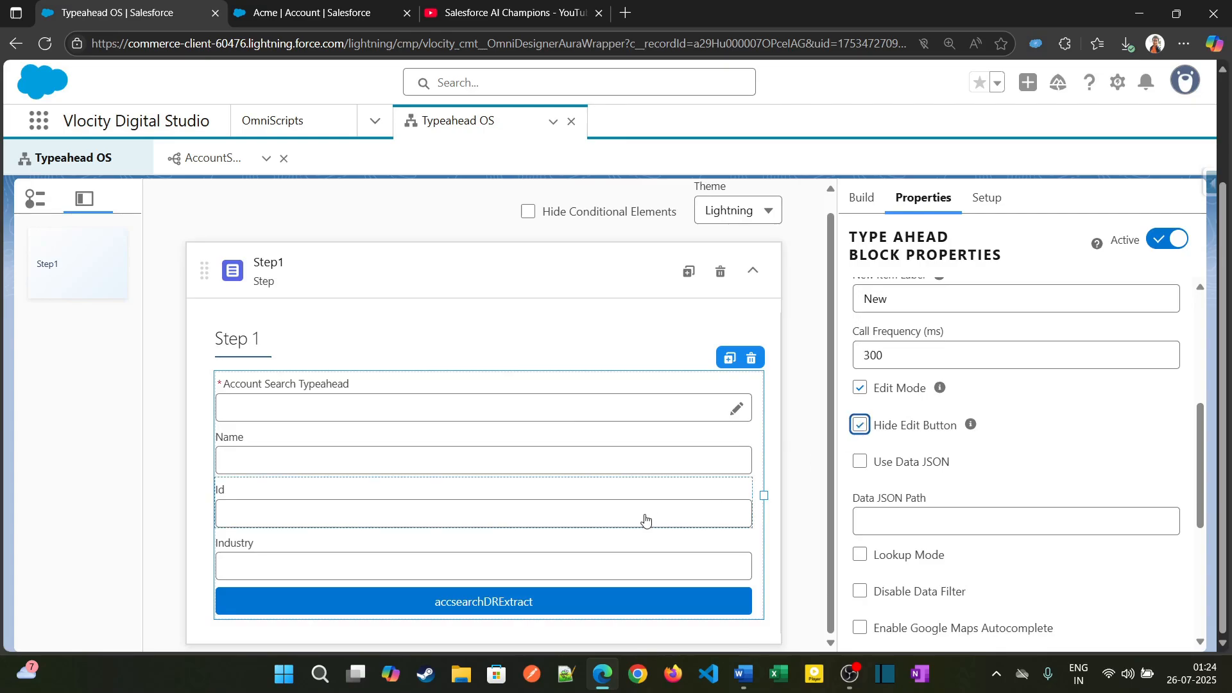
# Step: Review the block's Use Data JSON, Lookup Mode, Disable Data Filter and Google Maps Autocomplete options and the remaining properties below them
pyautogui.scroll(-1, 905, 517)
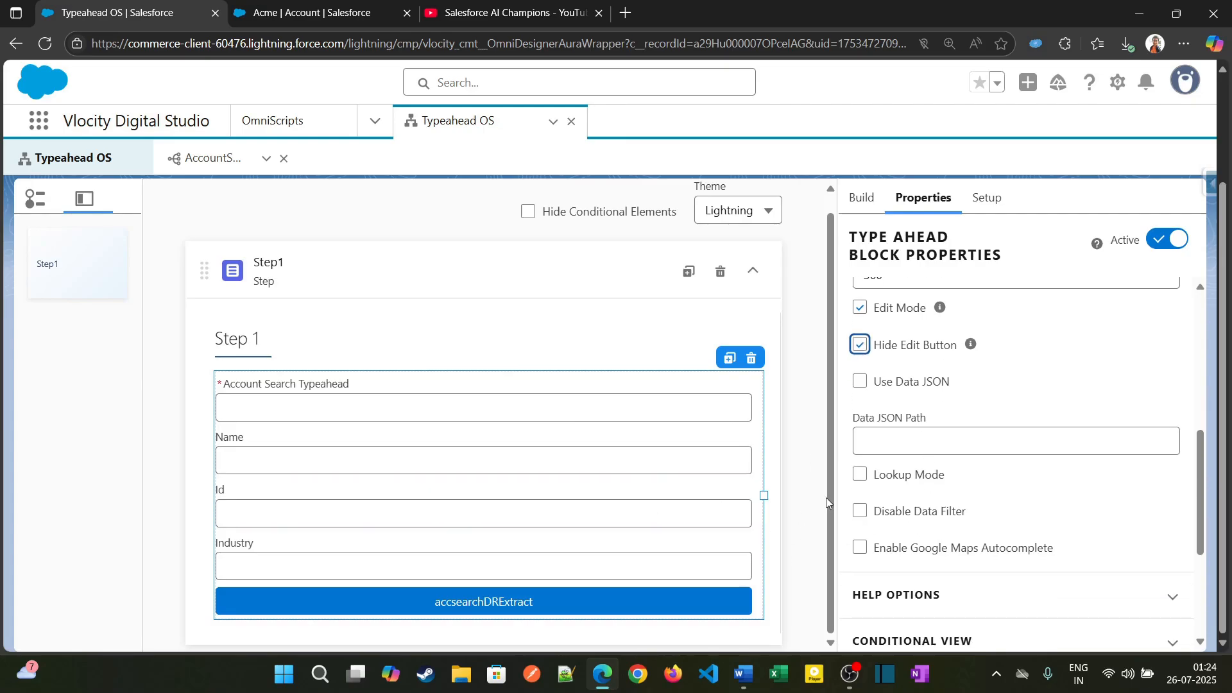
pyautogui.scroll(-1, 910, 498)
pyautogui.scroll(1, 910, 498)
pyautogui.scroll(1, 911, 493)
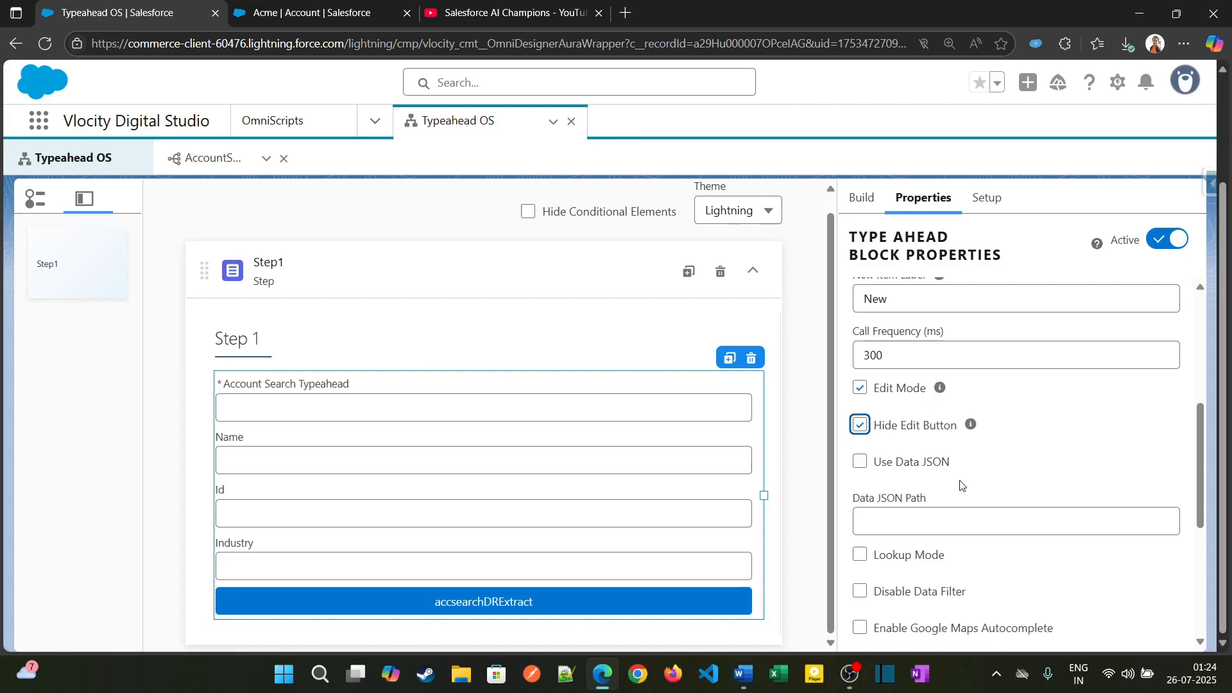
pyautogui.scroll(-2, 963, 484)
pyautogui.scroll(1, 962, 485)
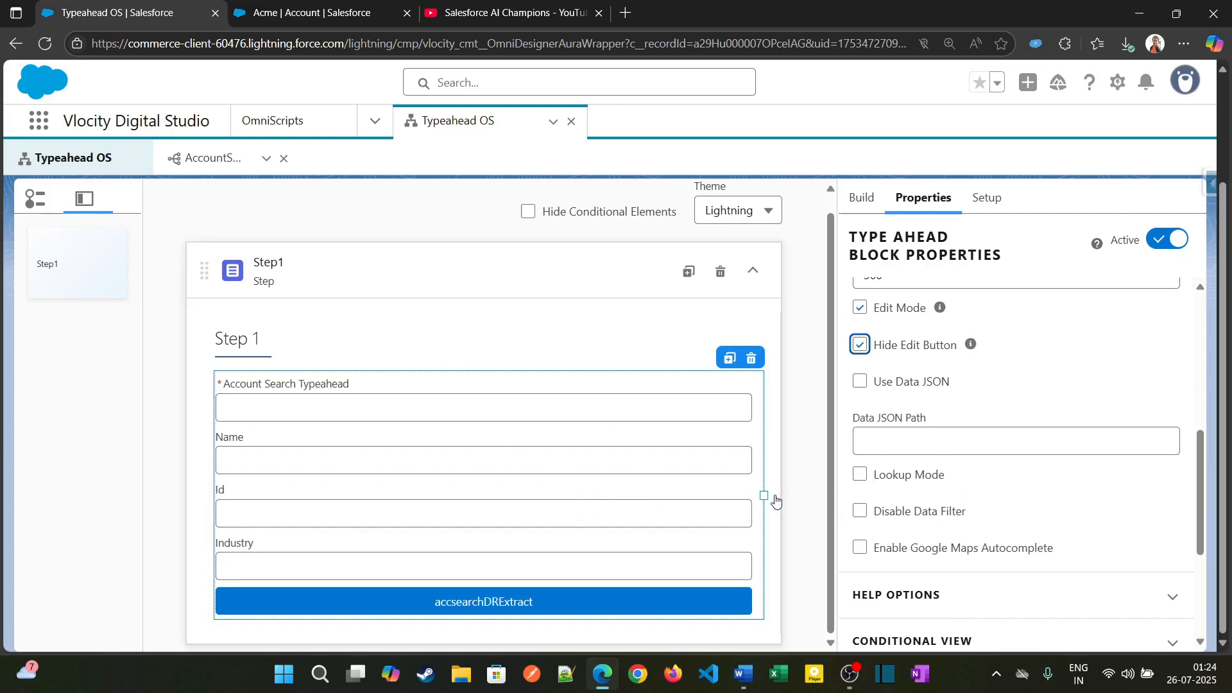
pyautogui.scroll(-3, 908, 505)
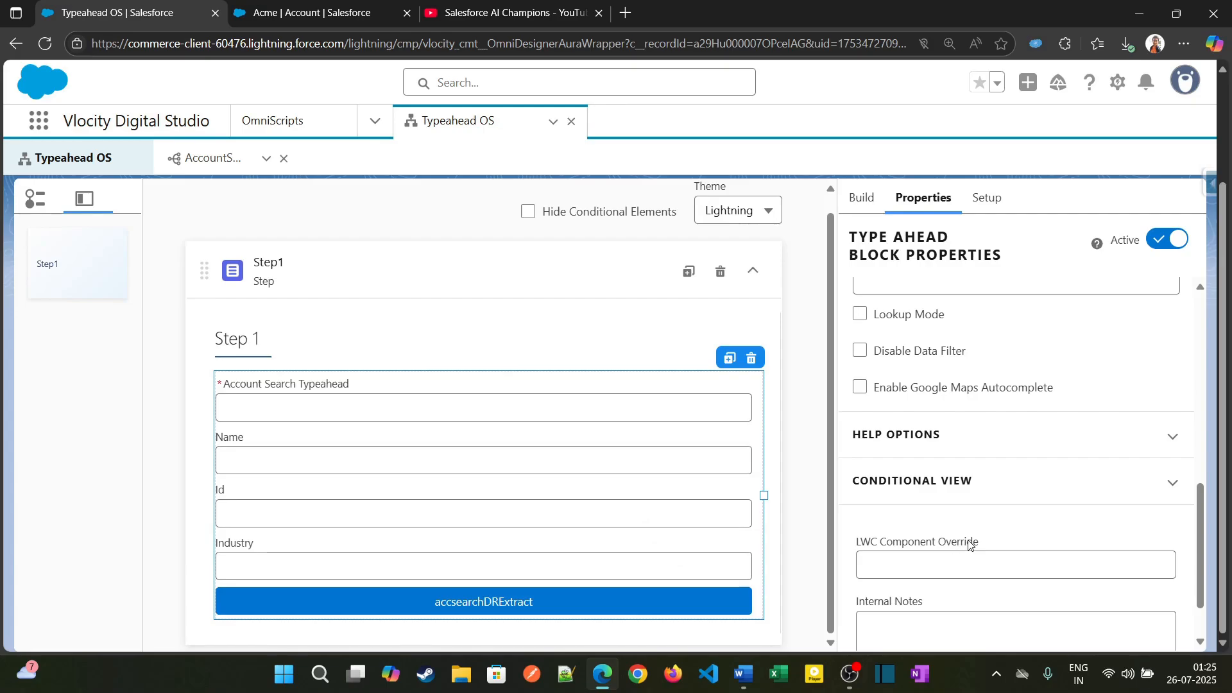
pyautogui.scroll(2, 959, 547)
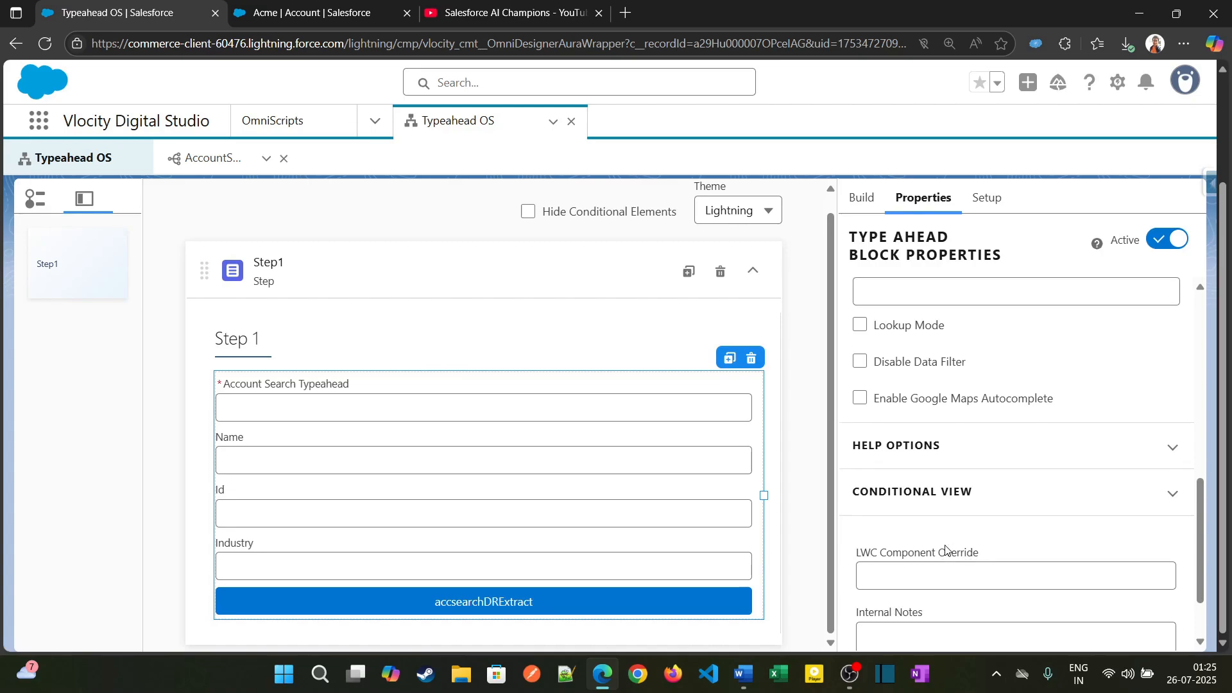